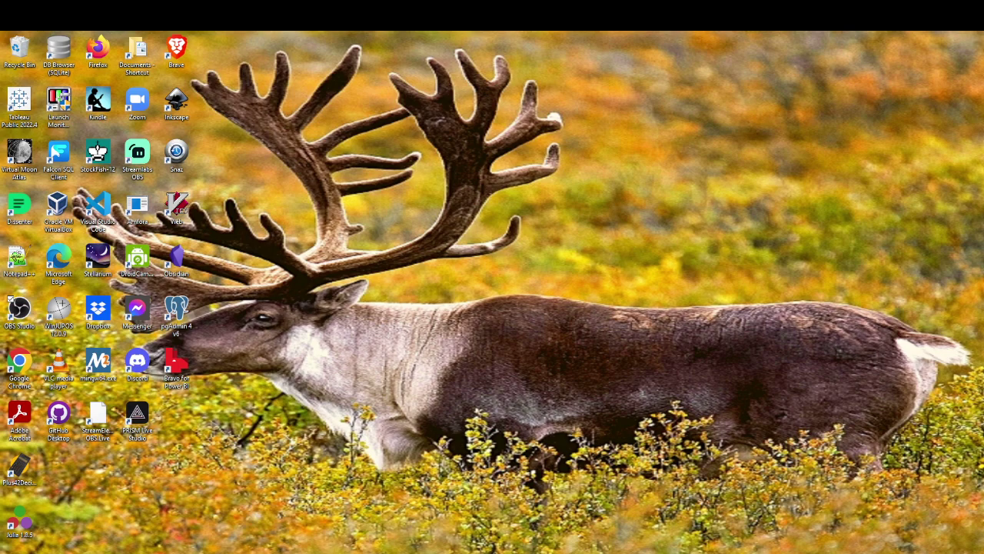
# Step: Bring up the owid_us_overdose_deaths.xlsx workbook in Excel and select the header row of the overdose table
pyautogui.moveTo(262, 550)
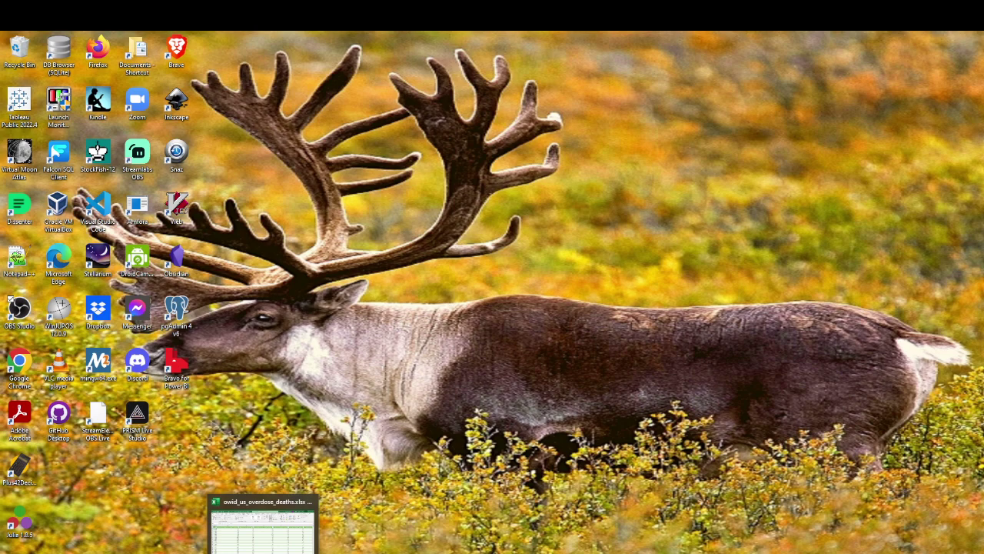
pyautogui.click(262, 529)
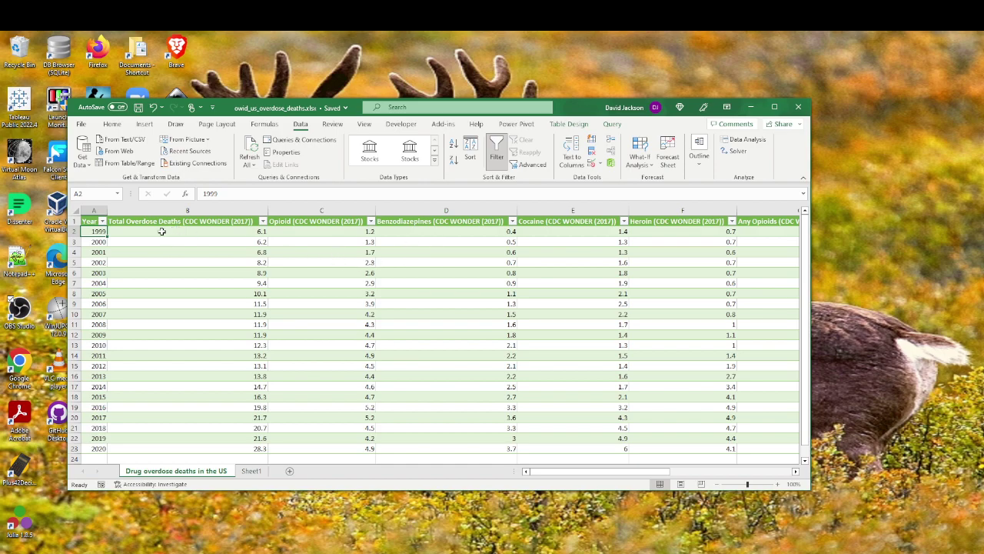
pyautogui.click(73, 221)
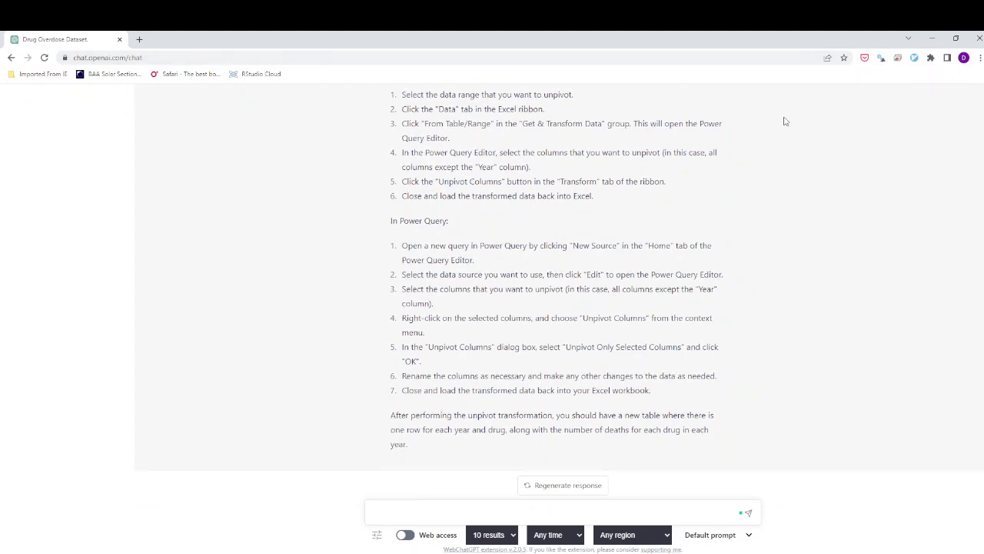
# Step: In the ChatGPT conversation, review the dataset's column descriptions and the Unpivot instructions for converting columns to rows
pyautogui.scroll(3, 784, 121)
pyautogui.scroll(2, 784, 121)
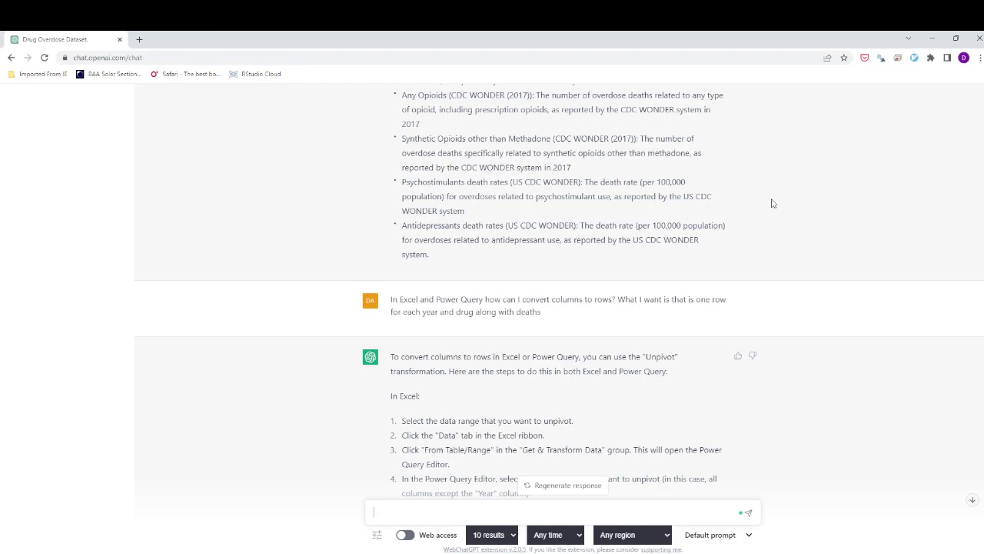
pyautogui.scroll(3, 773, 206)
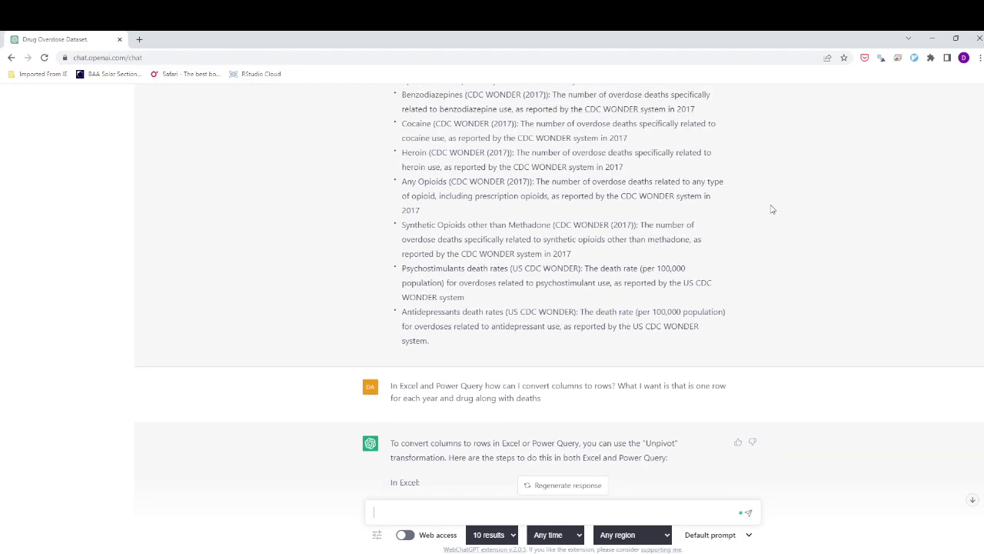
pyautogui.scroll(2, 772, 208)
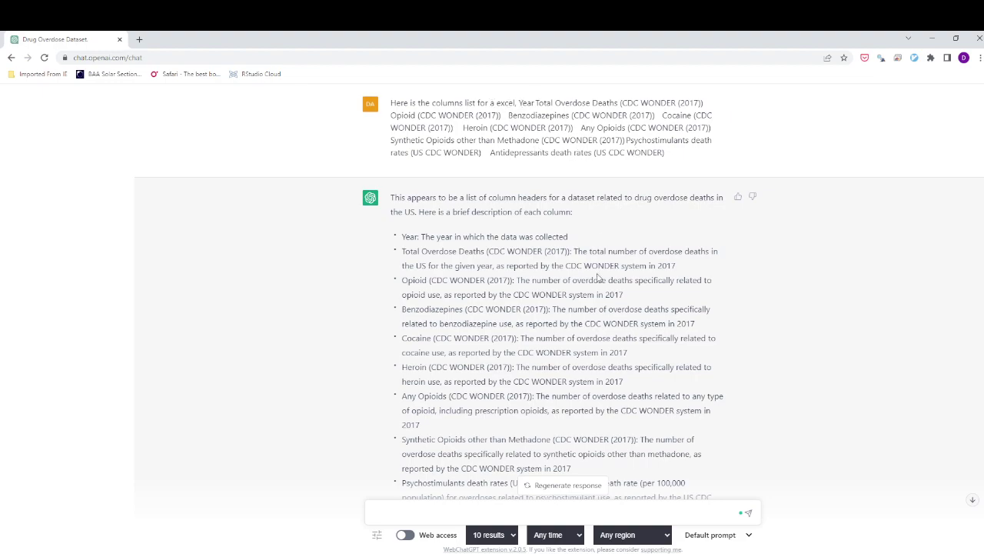
pyautogui.scroll(-2, 597, 269)
pyautogui.scroll(-2, 597, 269)
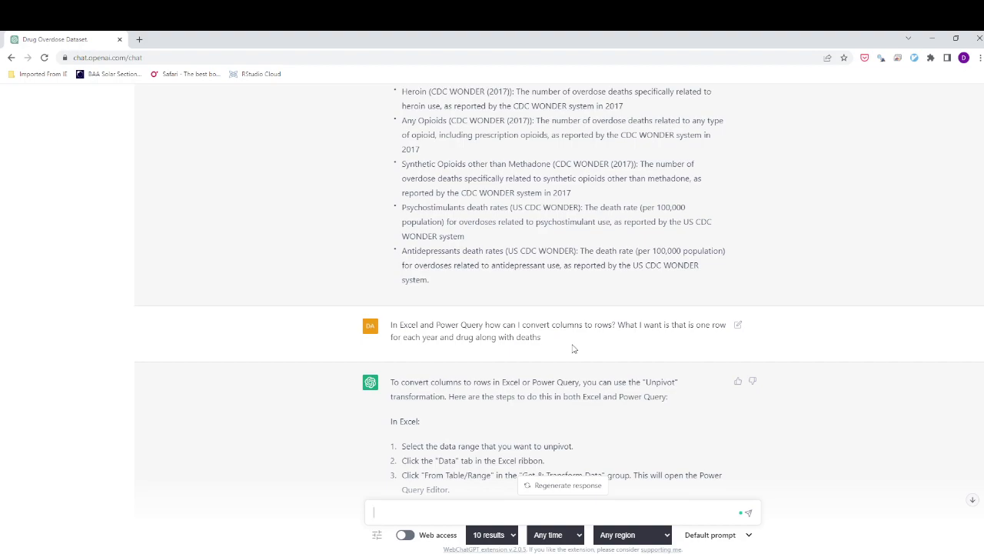
pyautogui.scroll(-2, 573, 347)
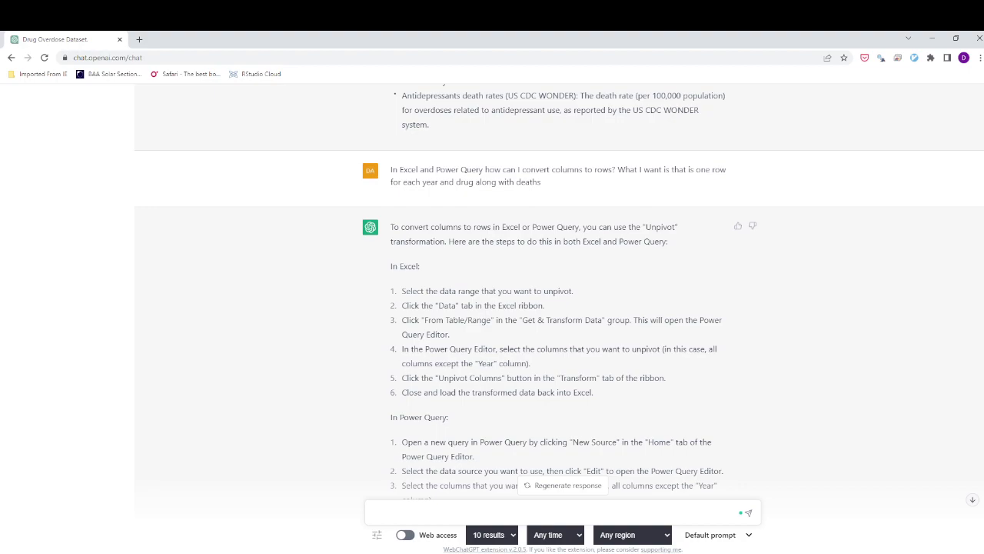
pyautogui.hotkey('alt', 'Tab')
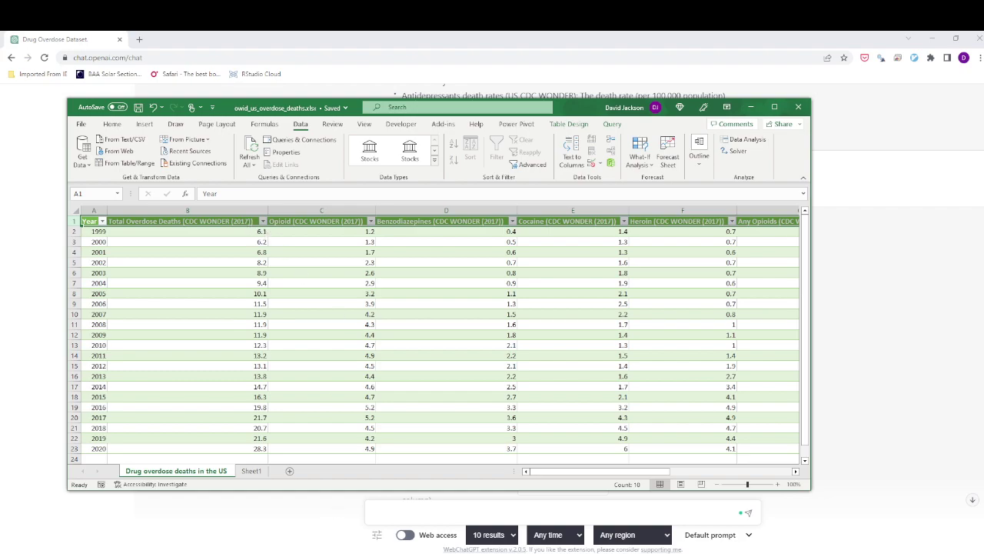
pyautogui.hotkey('alt', 'Tab')
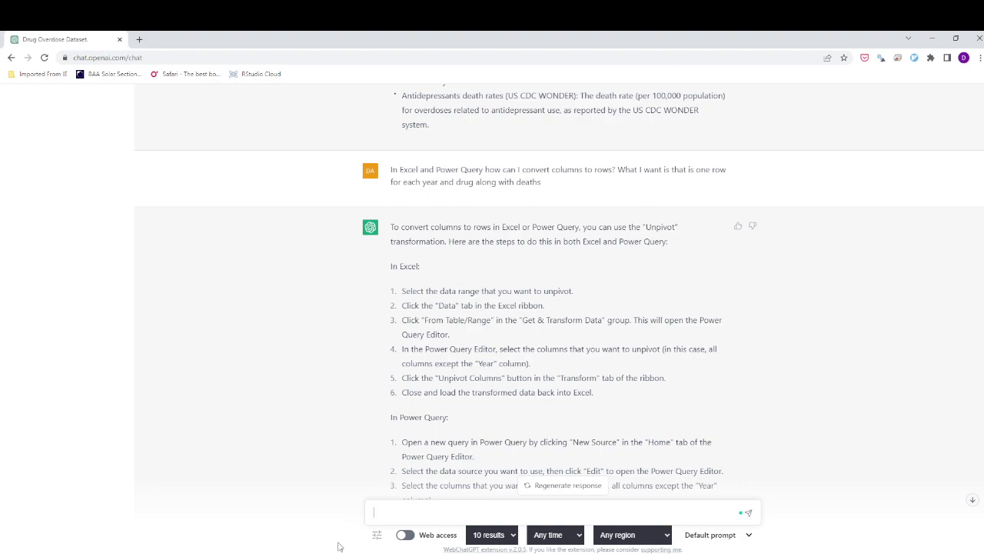
# Step: Switch to Excel and load the overdose deaths table into the Power Query Editor as a new query from the table
pyautogui.hotkey('alt', 'Tab')
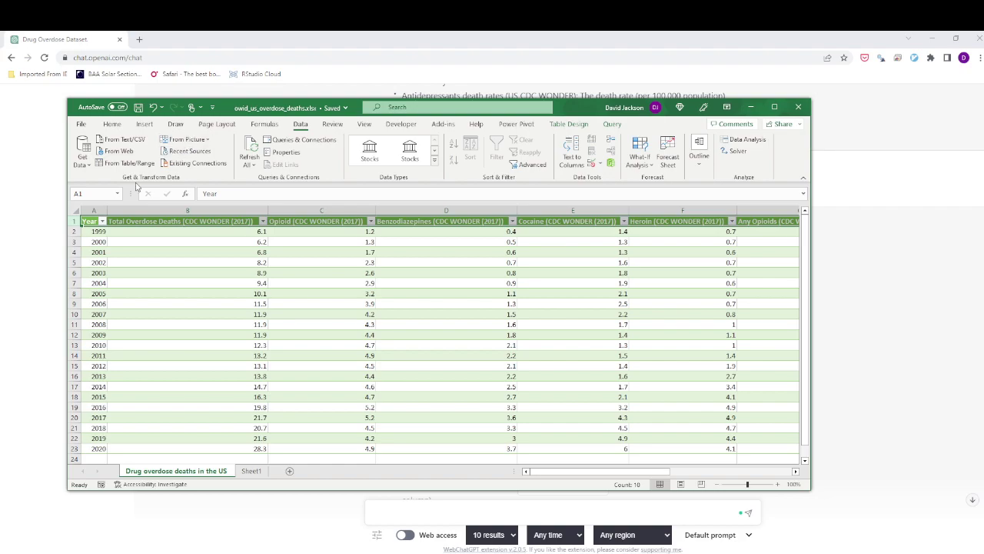
pyautogui.click(136, 232)
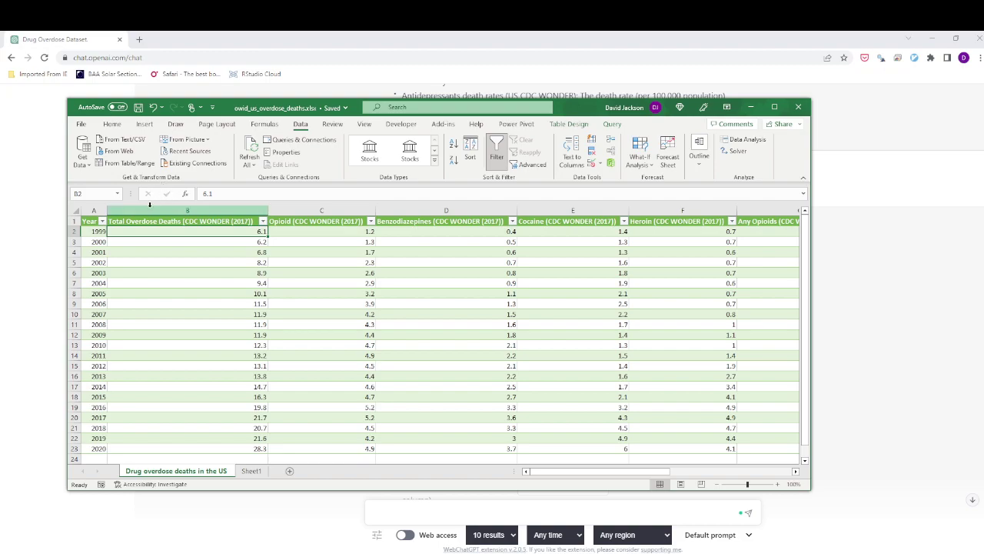
pyautogui.click(135, 165)
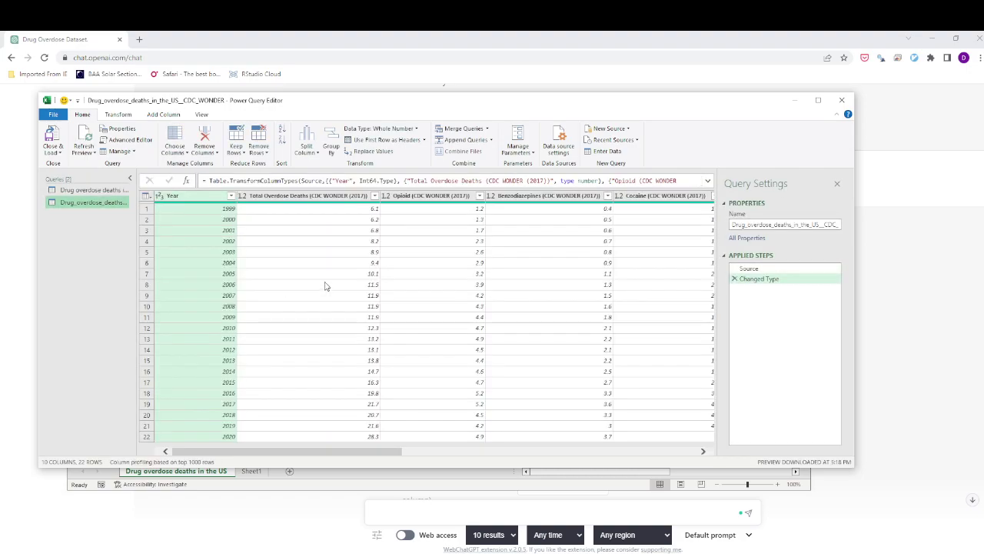
# Step: Rename the new query as drug_overdose_deaths_pvoti
pyautogui.click(793, 225)
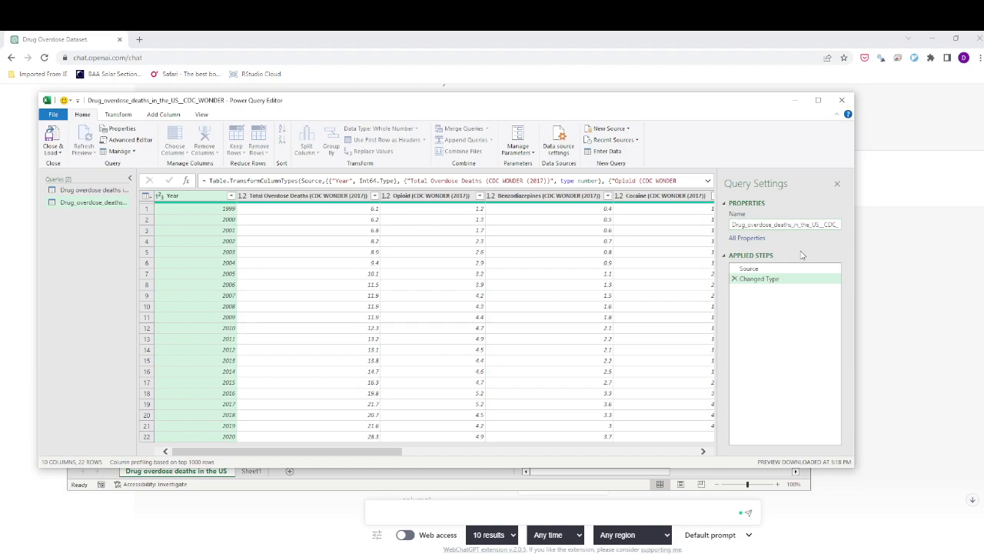
pyautogui.press('Delete')
pyautogui.press('Delete')
pyautogui.press('Delete')
pyautogui.press('Delete')
pyautogui.press('Delete')
pyautogui.press('Delete')
pyautogui.press('Delete')
pyautogui.press('Delete')
pyautogui.press('Delete')
pyautogui.press('Delete')
pyautogui.press('Delete')
pyautogui.press('Delete')
pyautogui.press('Delete')
pyautogui.press('Delete')
pyautogui.press('Delete')
pyautogui.press('Delete')
pyautogui.press('Delete')
pyautogui.write('vot')
pyautogui.press('BackSpace')
pyautogui.press('BackSpace')
pyautogui.write('oti')
pyautogui.press('Left')
pyautogui.press('Left')
pyautogui.press('Left')
pyautogui.press('Left')
pyautogui.press('Left')
pyautogui.press('Left')
pyautogui.press('Left')
pyautogui.press('Left')
pyautogui.press('Left')
pyautogui.press('Left')
pyautogui.press('Left')
pyautogui.press('Left')
pyautogui.press('Left')
pyautogui.press('Left')
pyautogui.press('Left')
pyautogui.press('Left')
pyautogui.press('Left')
pyautogui.press('Left')
pyautogui.press('Left')
pyautogui.press('Left')
pyautogui.press('Left')
pyautogui.press('Left')
pyautogui.press('Left')
pyautogui.press('Left')
pyautogui.press('BackSpace')
pyautogui.write('d')
pyautogui.press('Return')
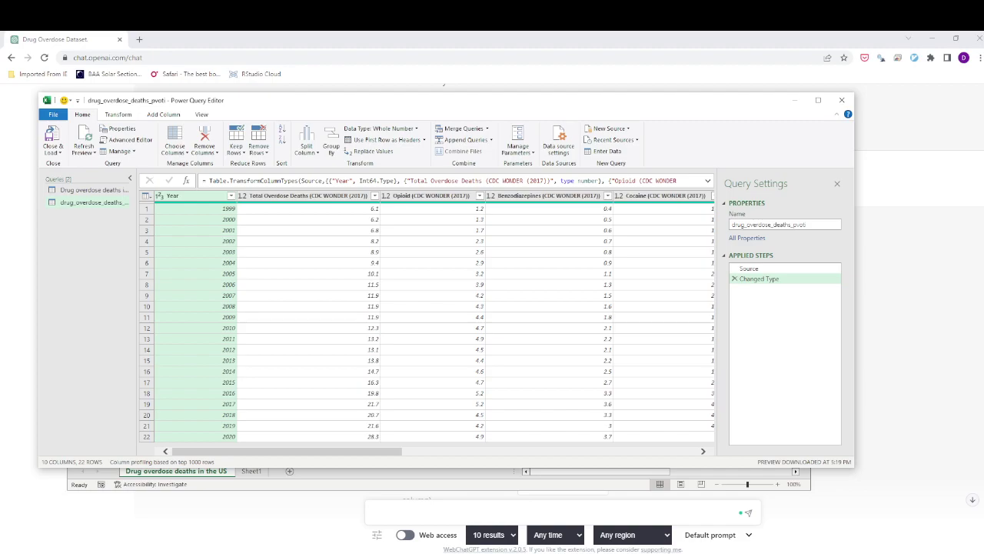
# Step: Unpivot all columns from Total Overdose Deaths through Antidepressants death rates, leaving Year out, after checking the ChatGPT instructions
pyautogui.click(250, 514)
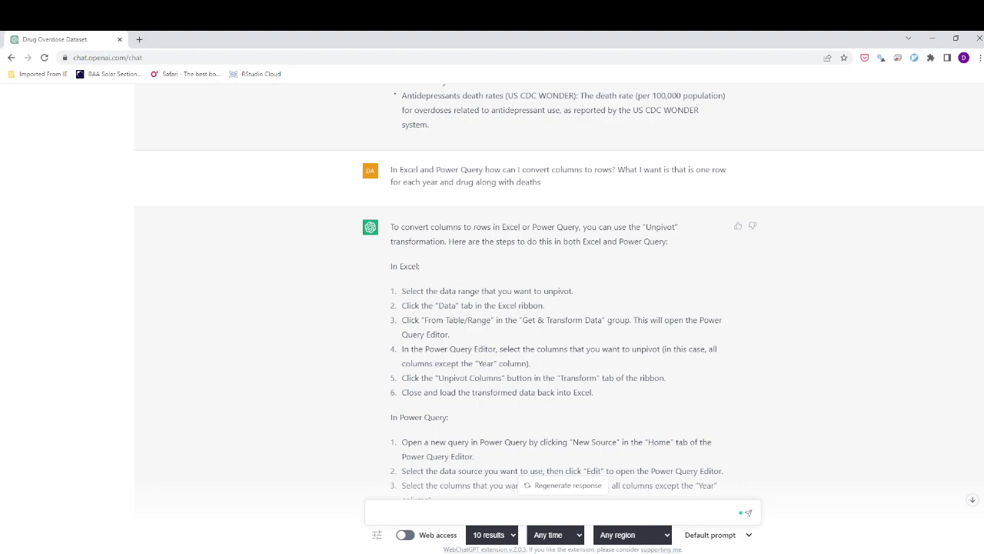
pyautogui.hotkey('alt', 'Tab')
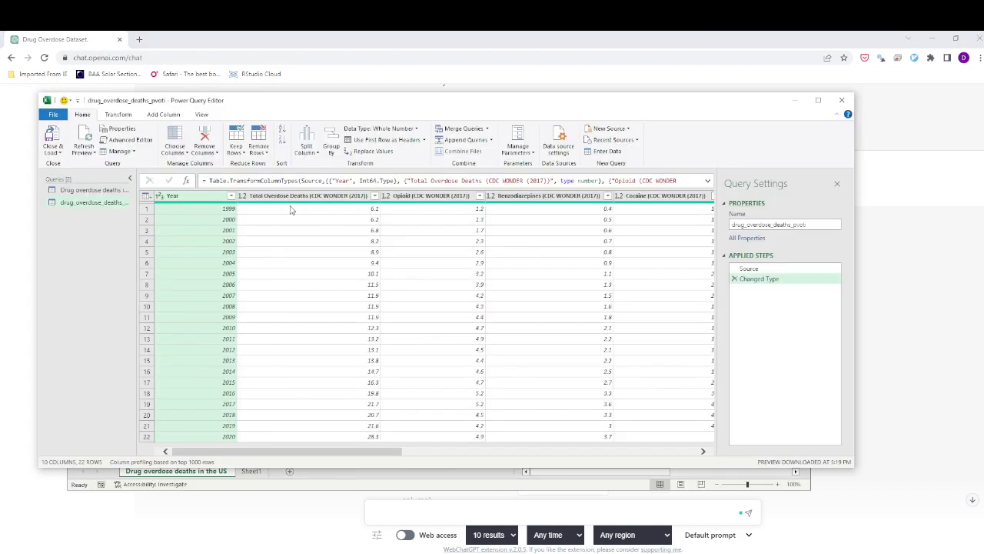
pyautogui.click(295, 197)
pyautogui.moveTo(402, 453); pyautogui.dragTo(696, 459)
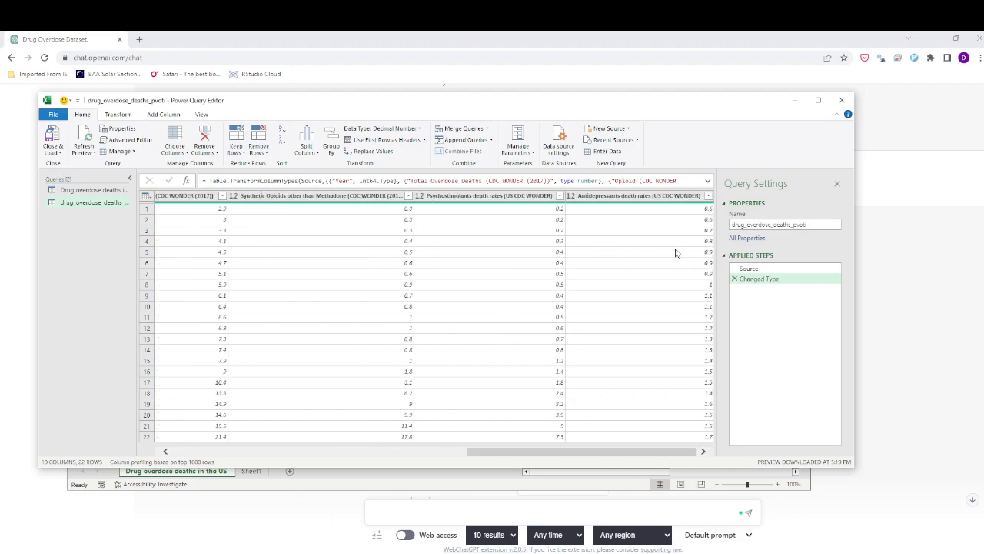
pyautogui.keyDown('shift'); pyautogui.click(658, 196); pyautogui.keyUp('shift')
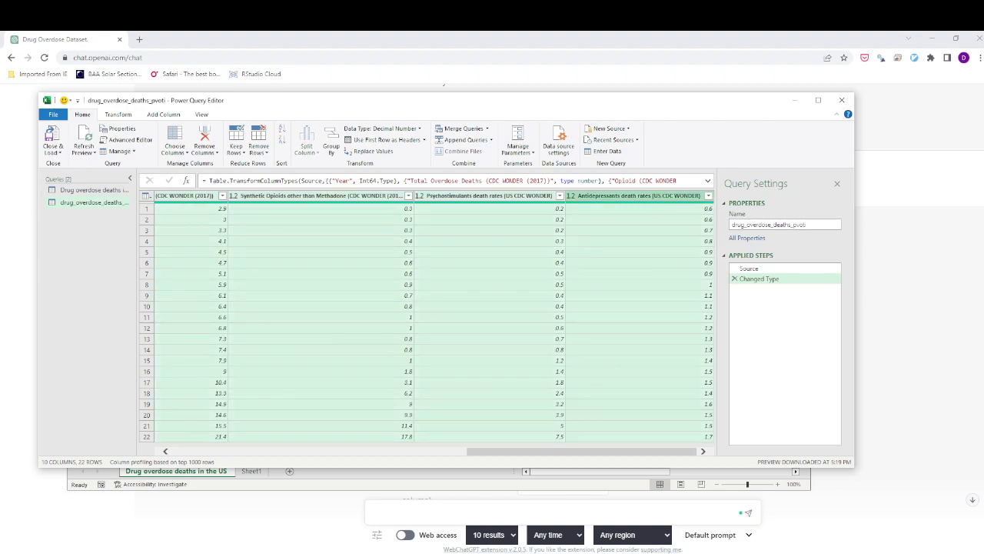
pyautogui.click(310, 537)
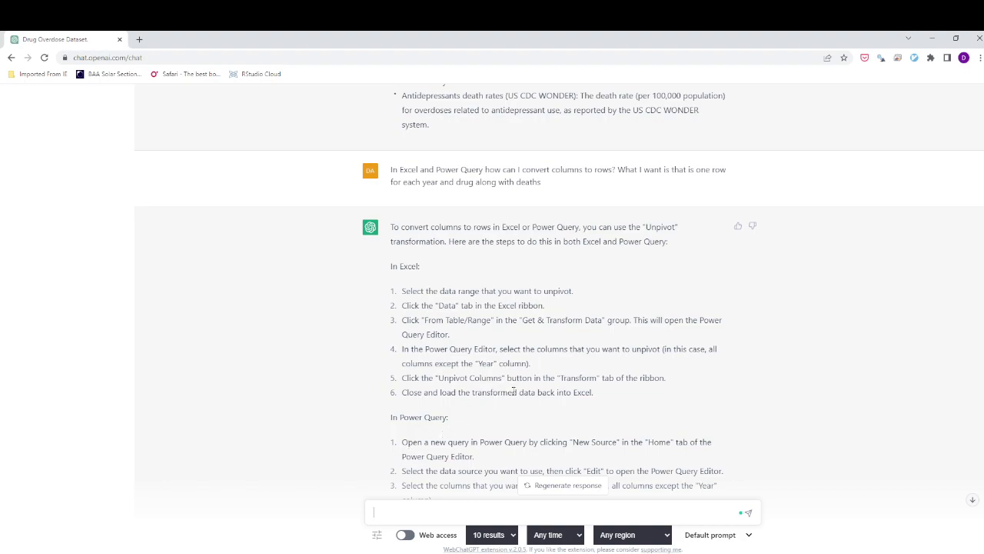
pyautogui.click(313, 553)
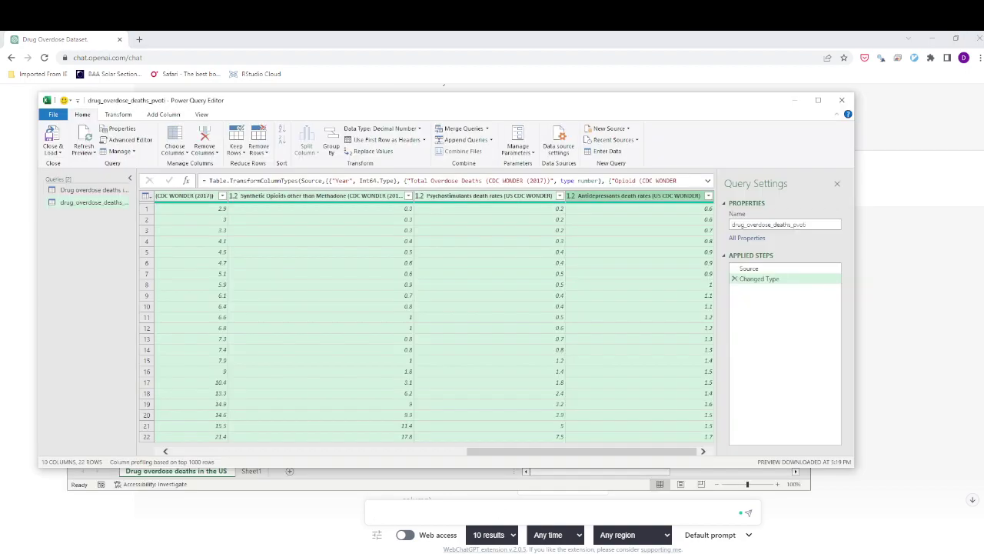
pyautogui.click(119, 114)
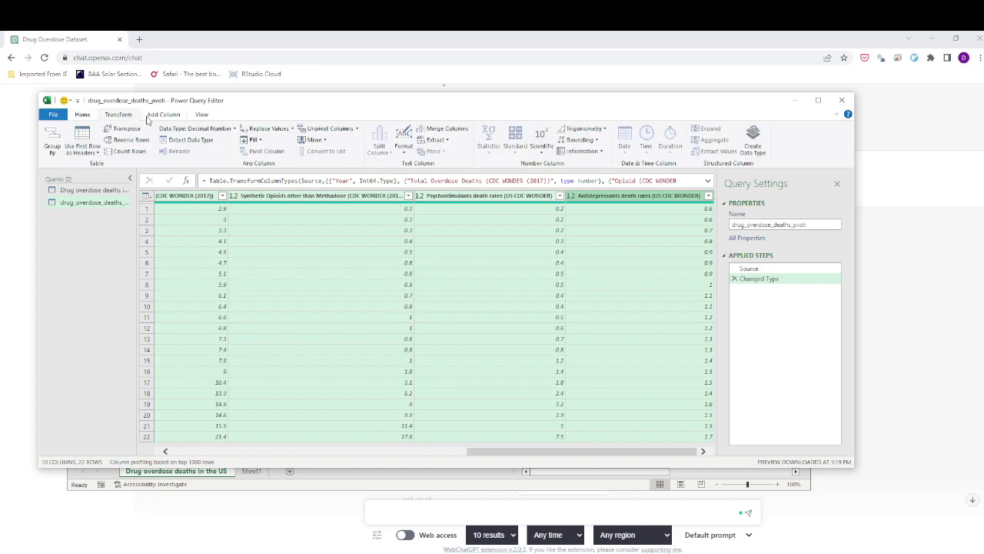
pyautogui.click(358, 130)
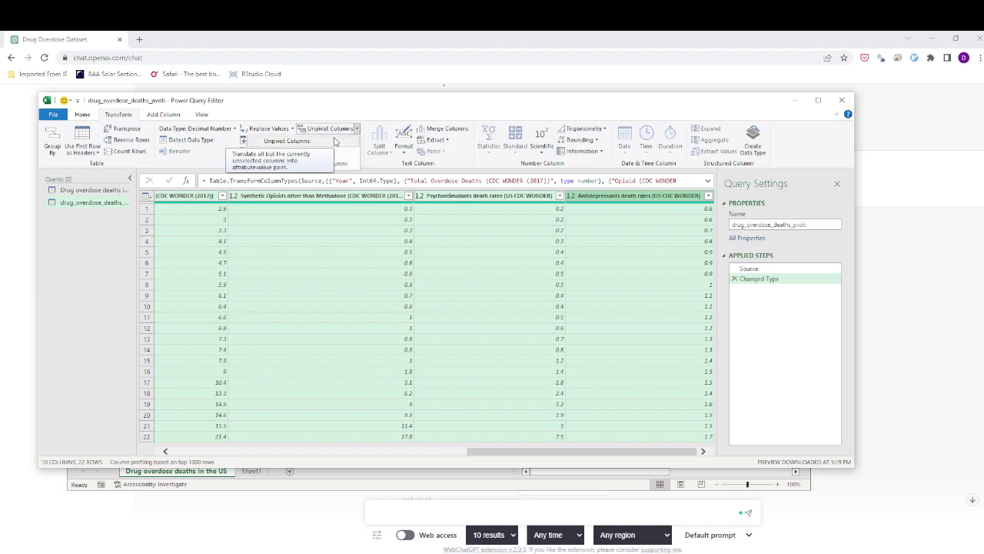
pyautogui.click(335, 141)
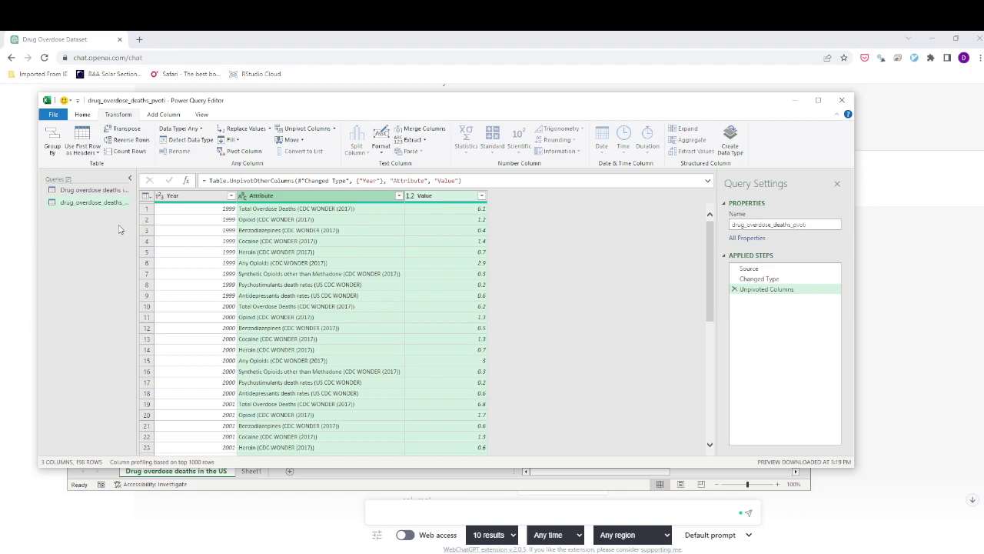
# Step: Close the query editor and load the unpivoted query into the workbook
pyautogui.click(82, 116)
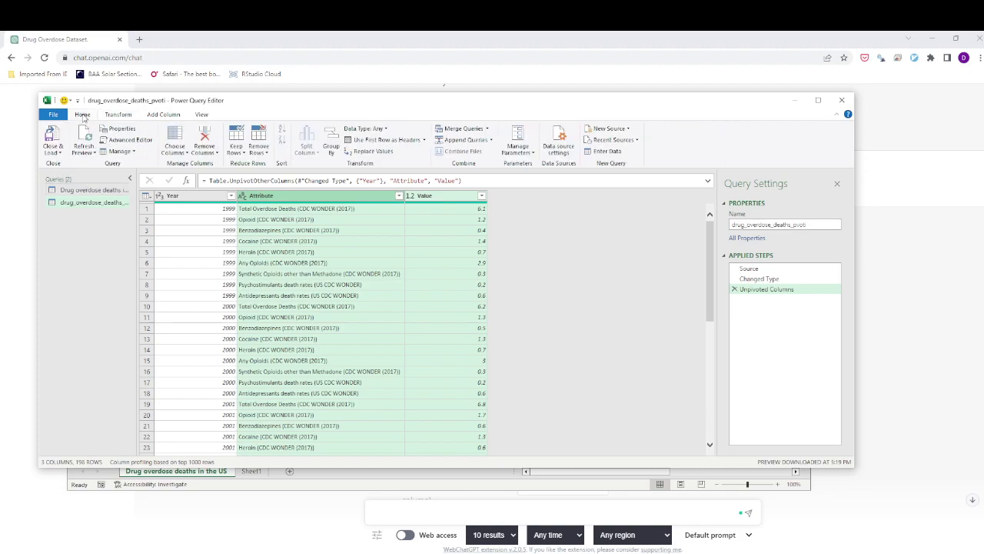
pyautogui.click(53, 151)
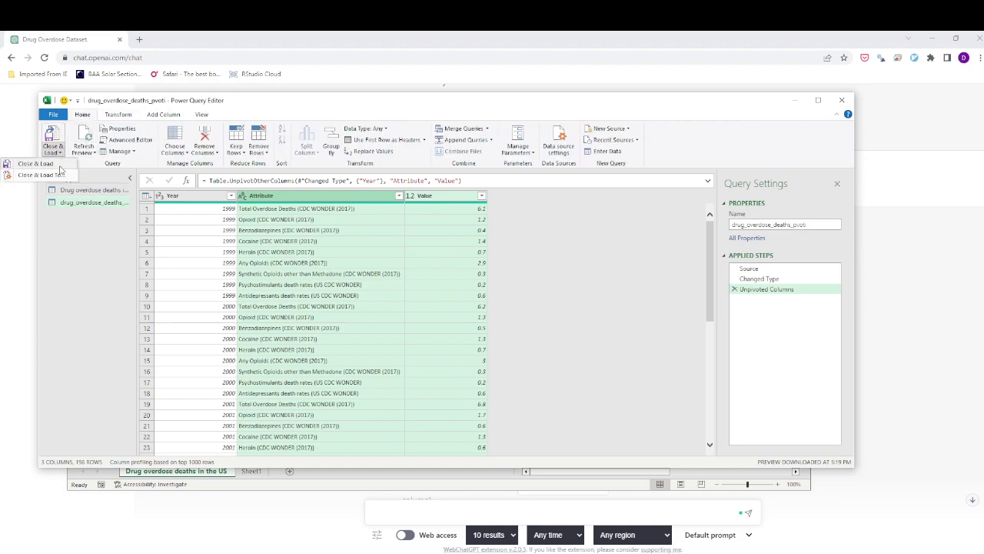
pyautogui.click(35, 164)
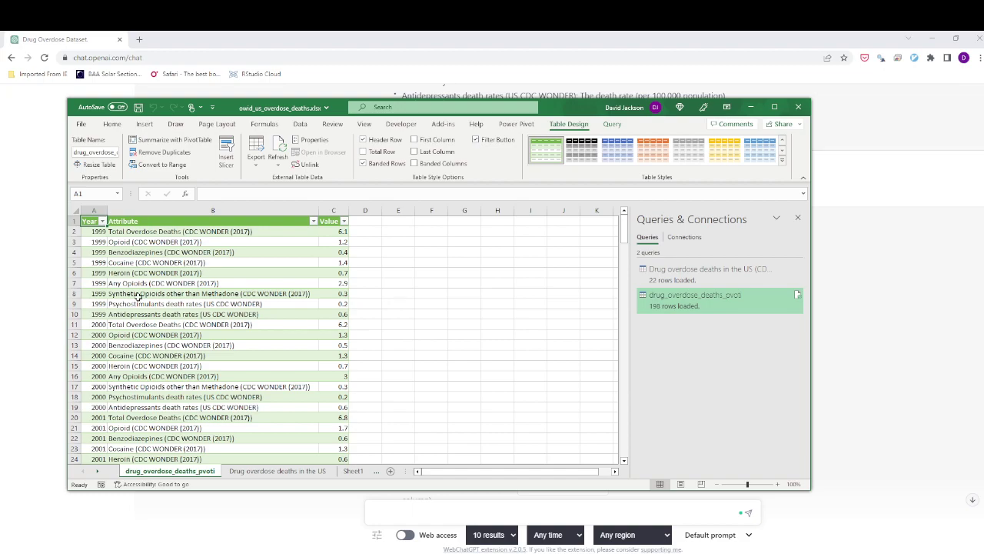
# Step: Deselect the loaded table by selecting cell A11, and close the Queries & Connections pane
pyautogui.hotkey('ctrl', 'a')
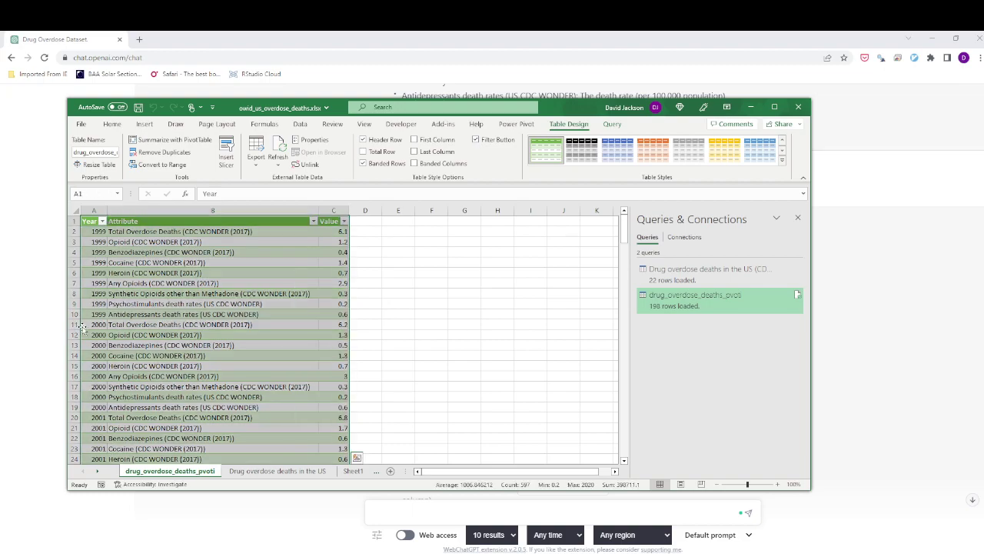
pyautogui.click(85, 326)
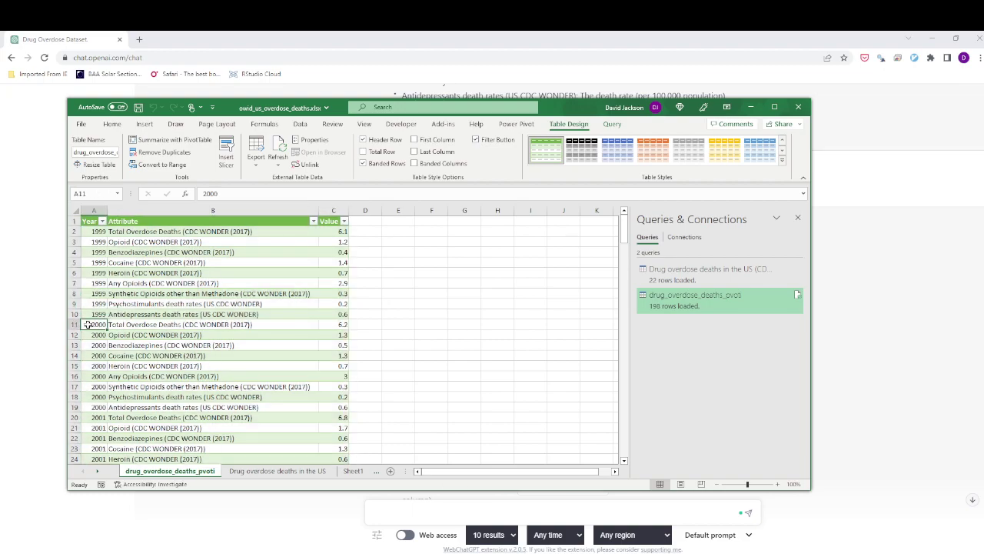
pyautogui.click(797, 218)
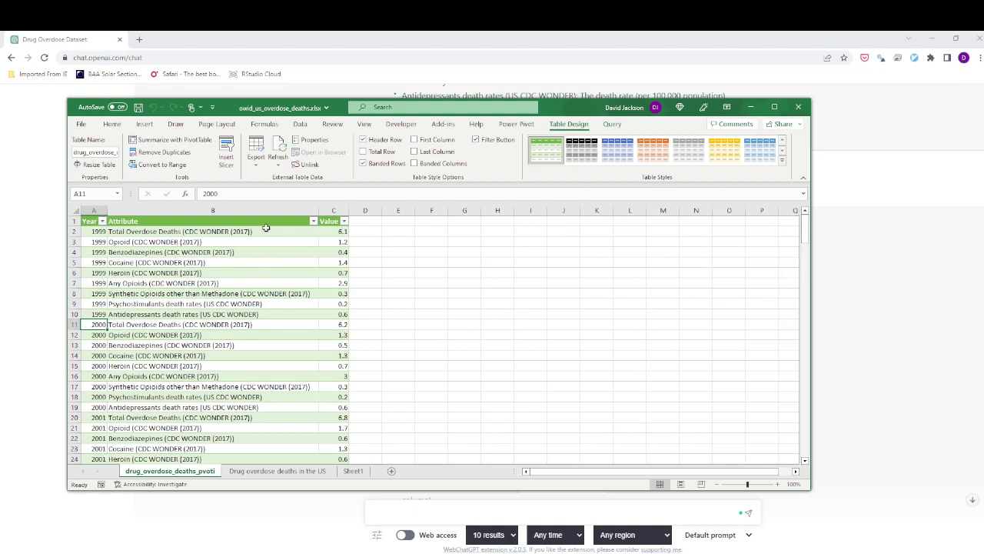
# Step: Run Analyze Data on the unpivoted table, examine the suggested insights and charts, and close the results
pyautogui.click(217, 232)
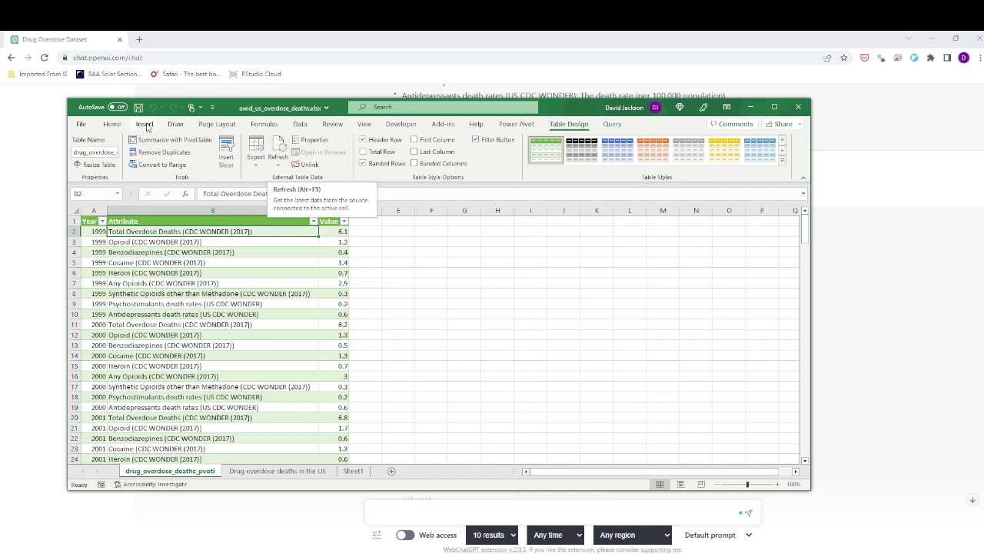
pyautogui.click(112, 125)
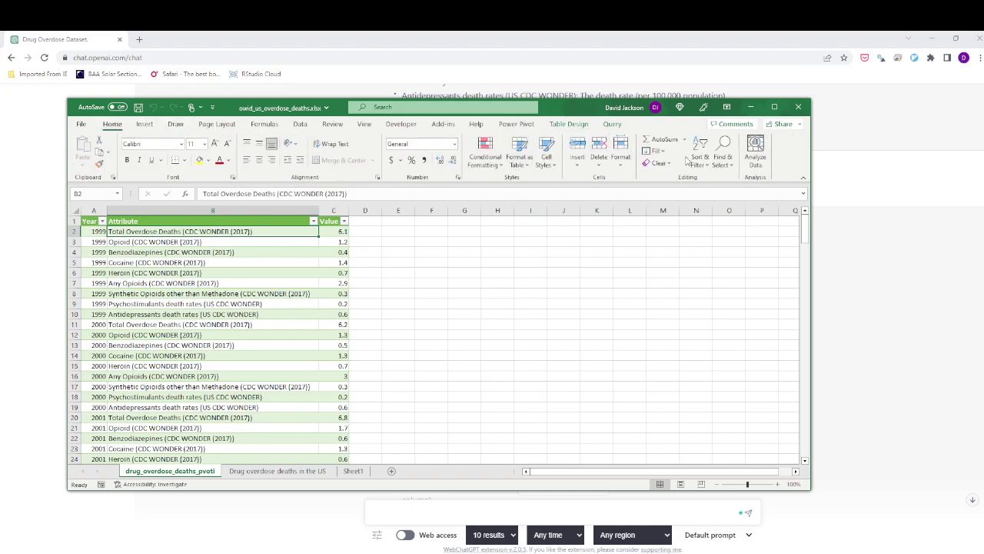
pyautogui.click(754, 154)
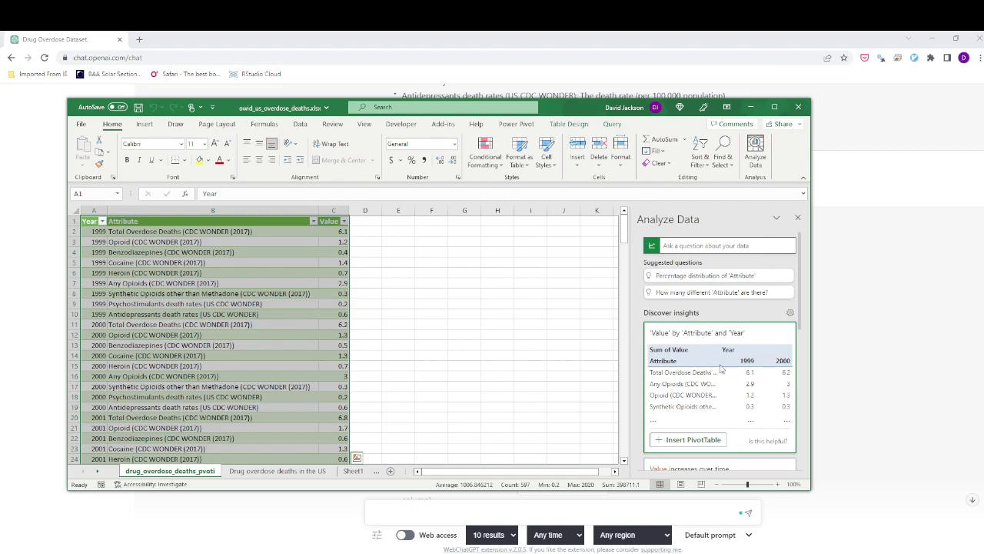
pyautogui.scroll(-3, 721, 367)
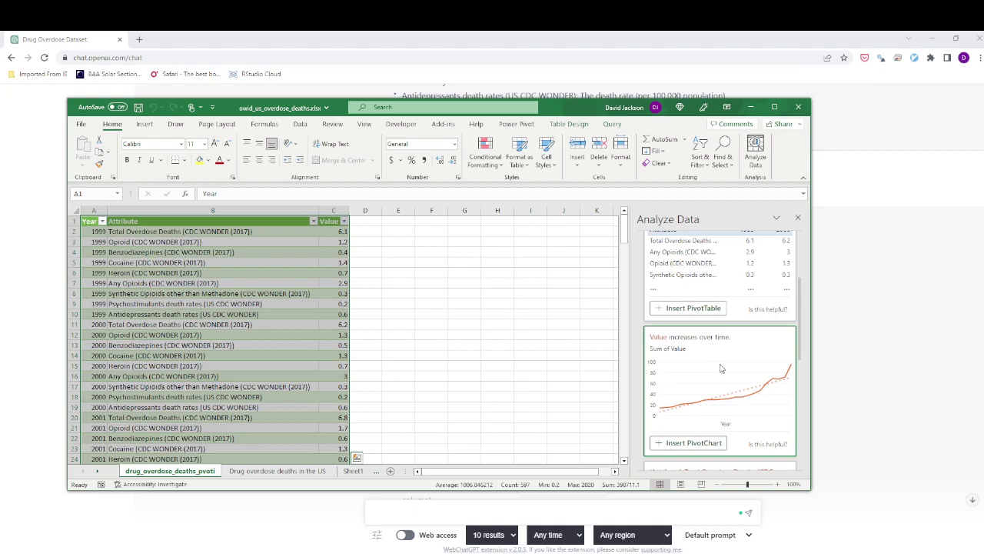
pyautogui.scroll(-1, 721, 368)
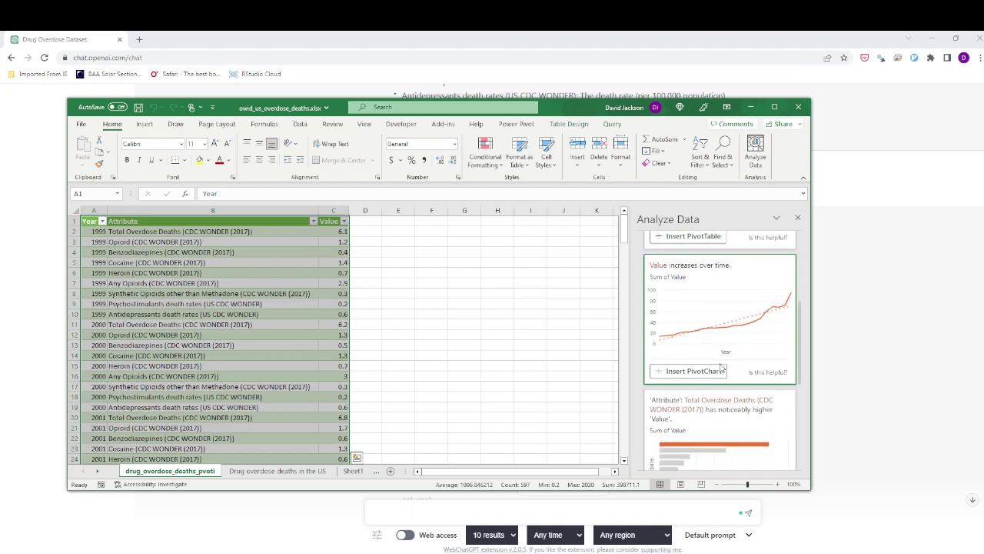
pyautogui.scroll(-1, 720, 369)
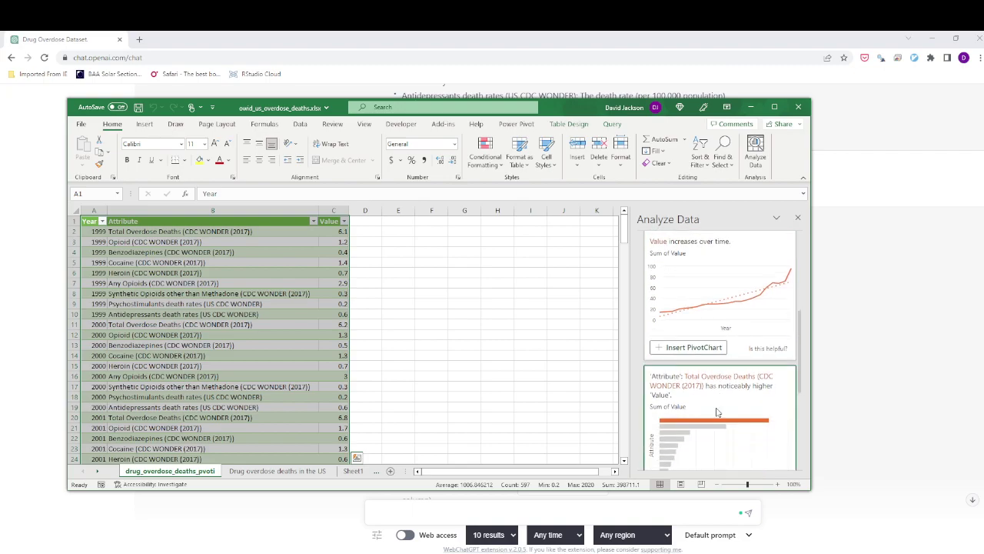
pyautogui.scroll(-2, 716, 412)
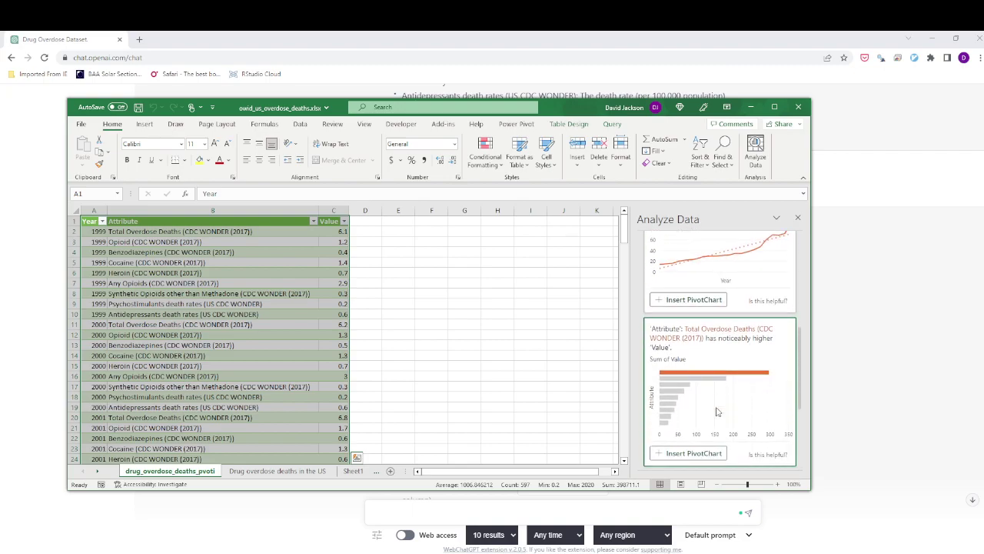
pyautogui.scroll(-2, 717, 412)
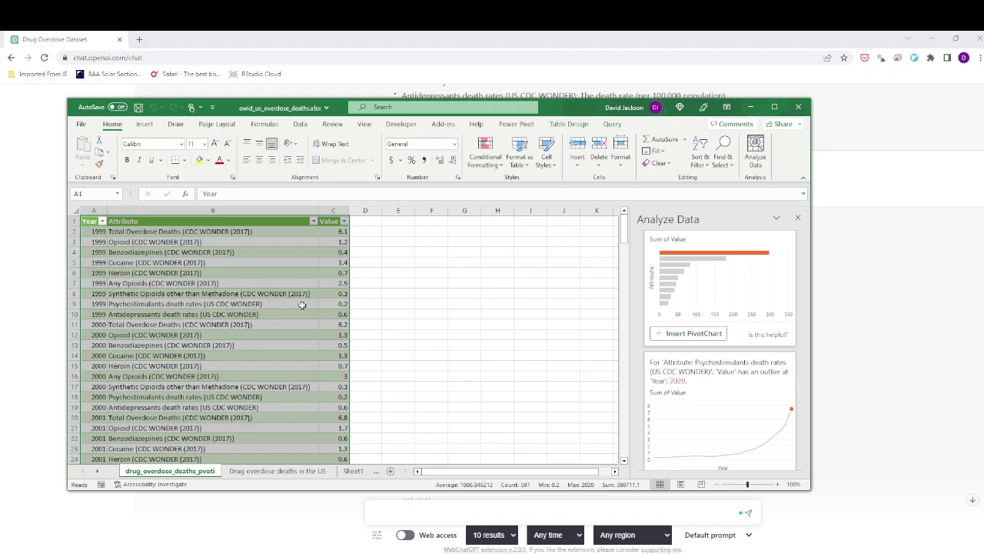
pyautogui.doubleClick(254, 231)
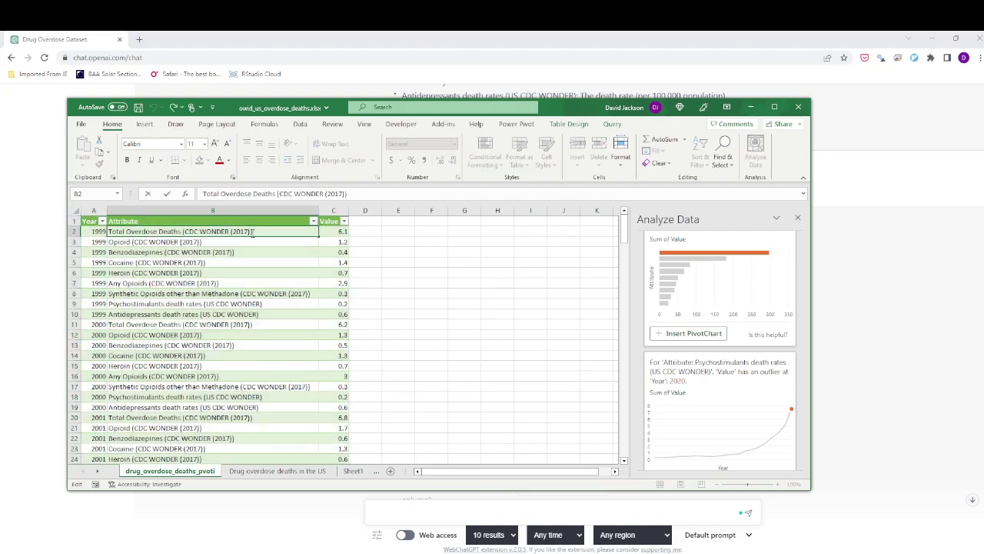
pyautogui.click(798, 219)
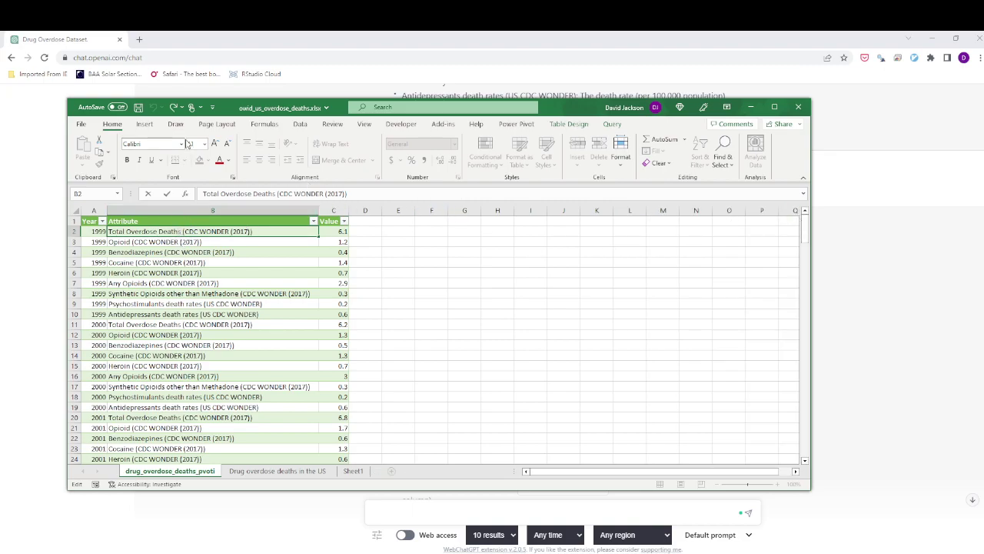
pyautogui.click(301, 125)
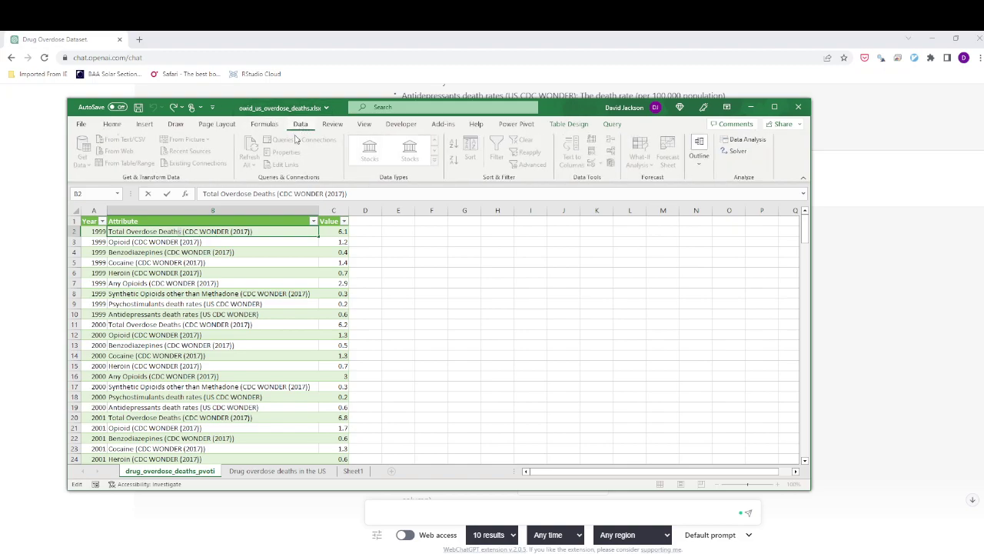
pyautogui.click(111, 125)
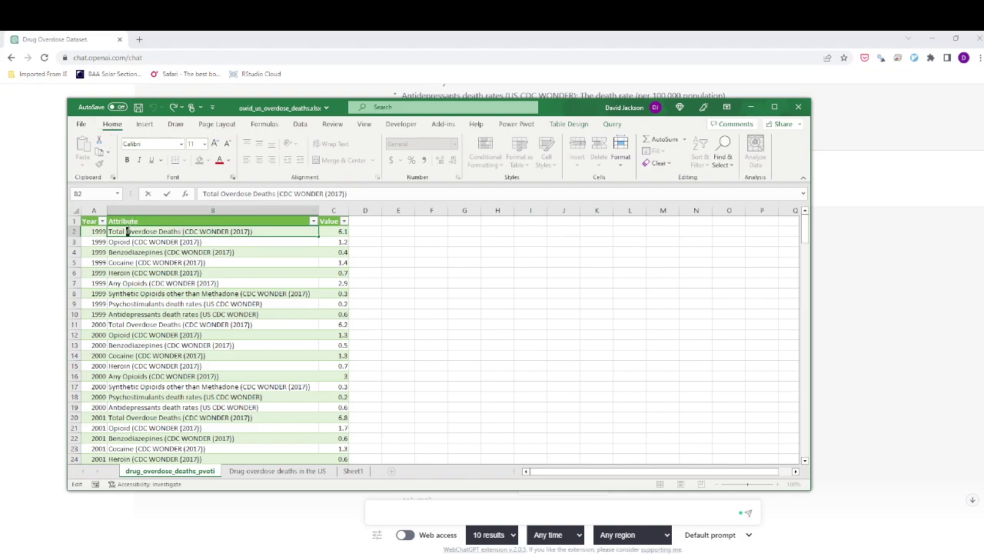
pyautogui.click(90, 231)
pyautogui.rightClick(90, 233)
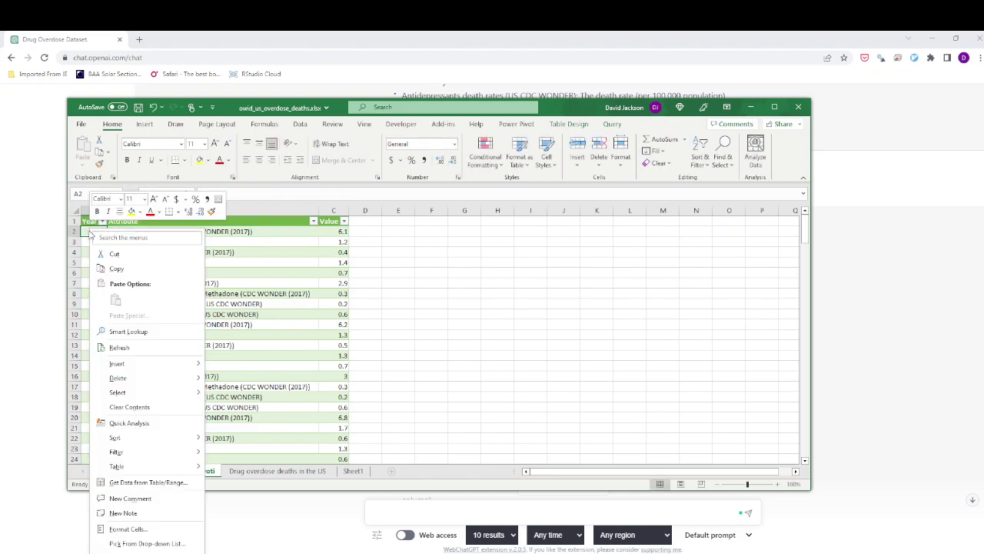
pyautogui.click(418, 254)
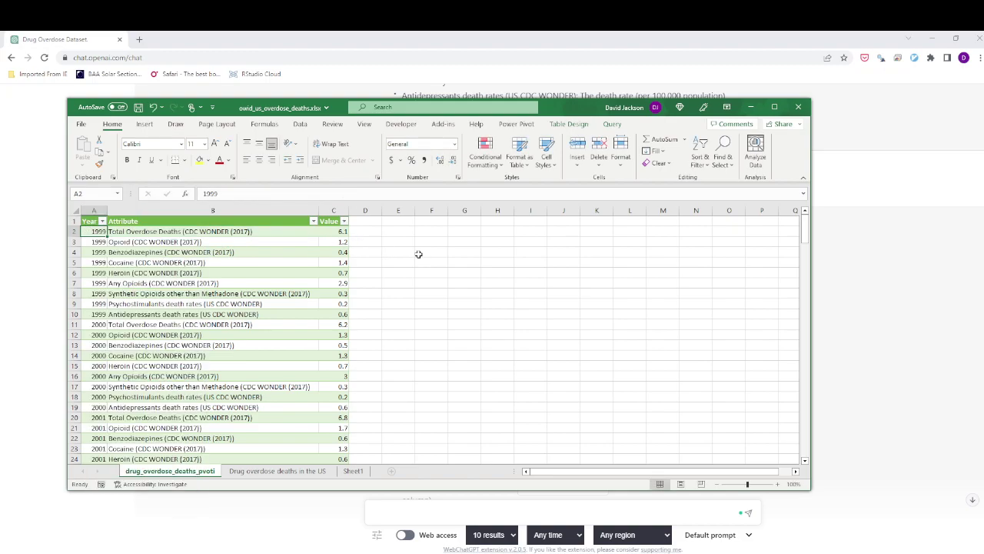
# Step: Open the drug_overdose_deaths_pvoti query for editing from the workbook's queries and connections
pyautogui.click(301, 125)
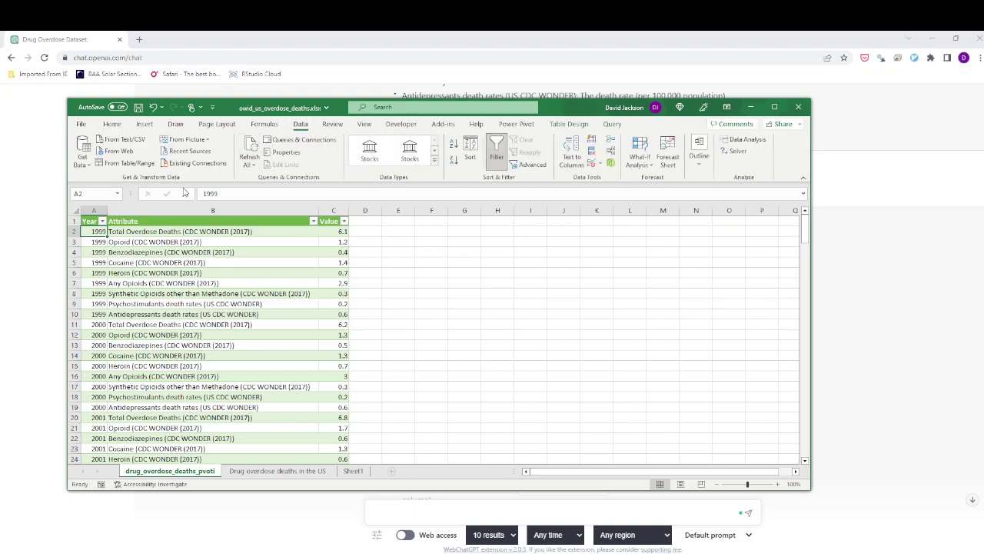
pyautogui.click(300, 140)
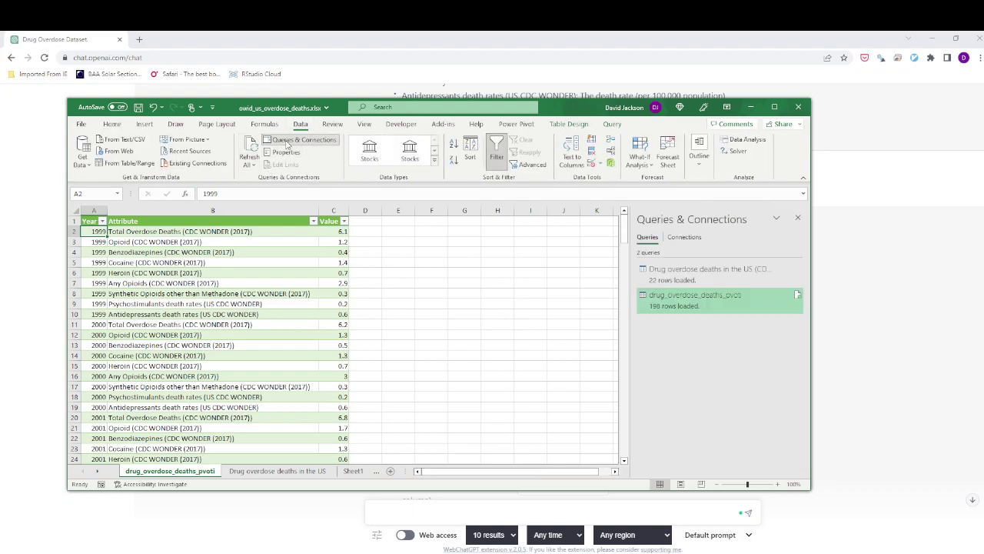
pyautogui.rightClick(671, 307)
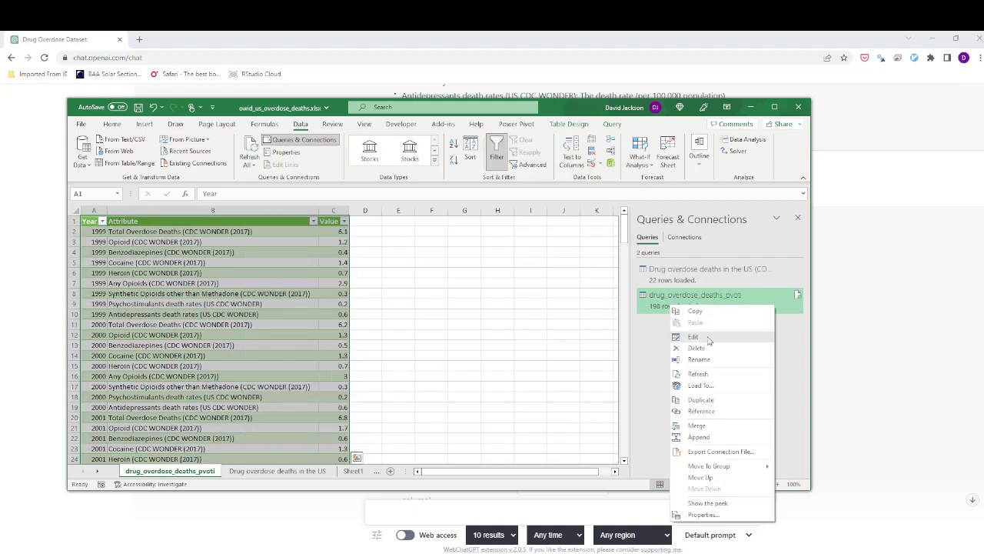
pyautogui.click(709, 339)
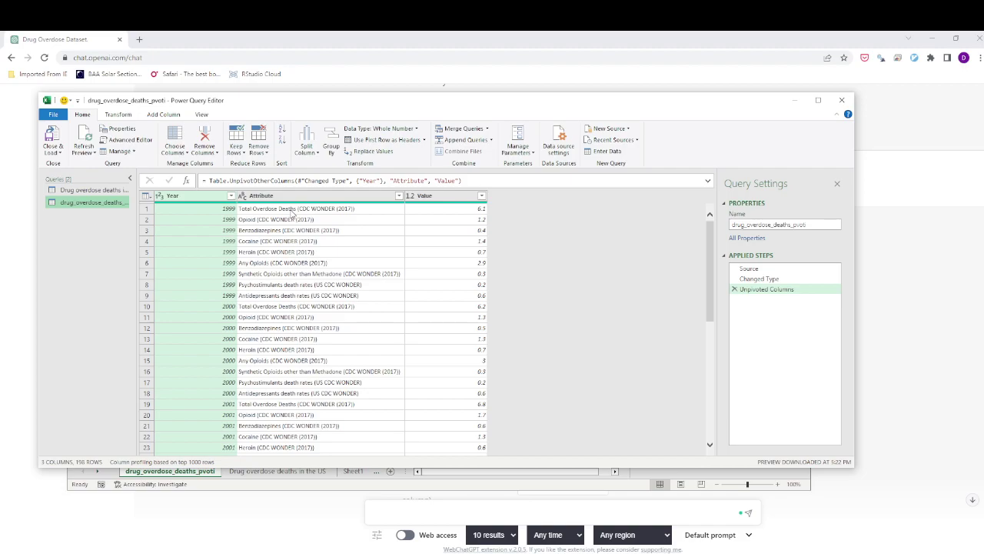
pyautogui.click(292, 213)
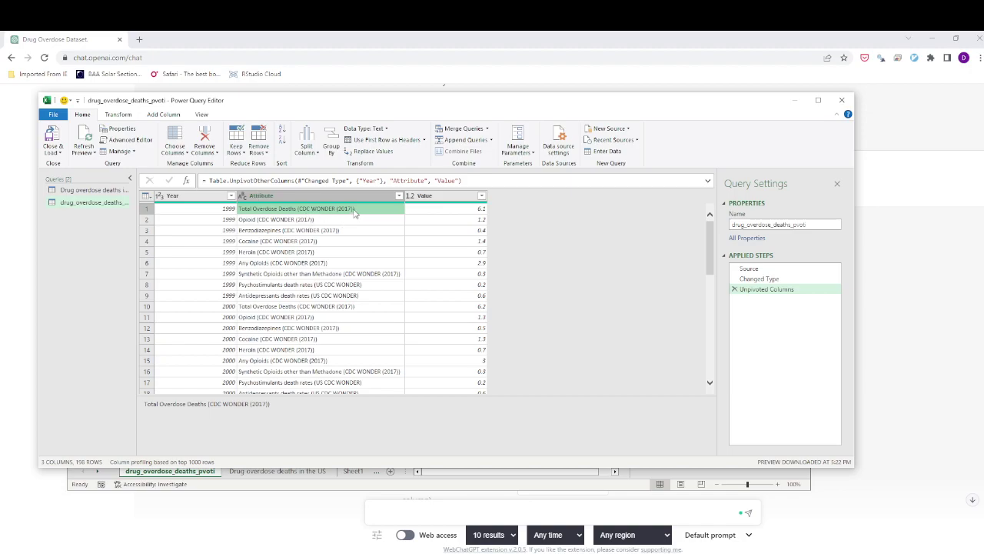
pyautogui.click(607, 151)
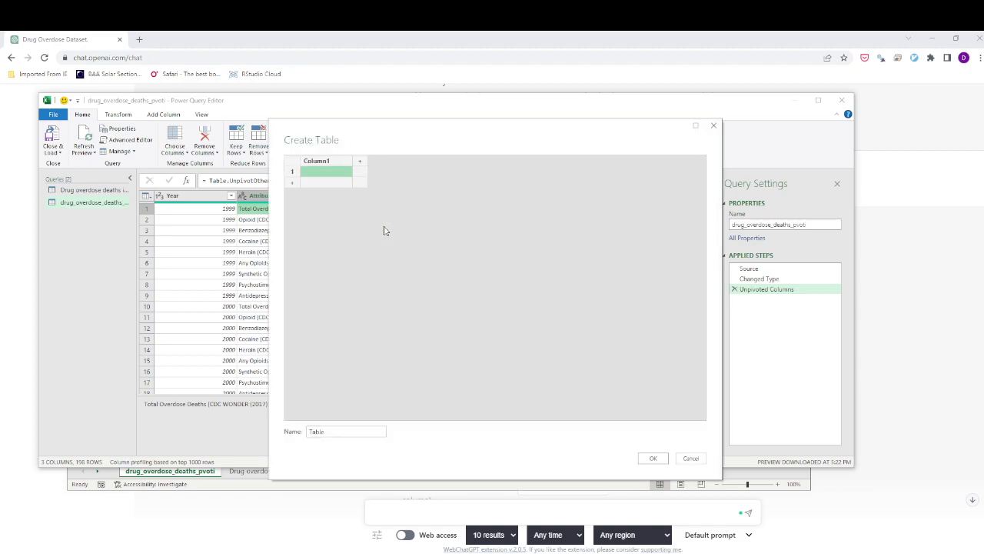
pyautogui.click(689, 459)
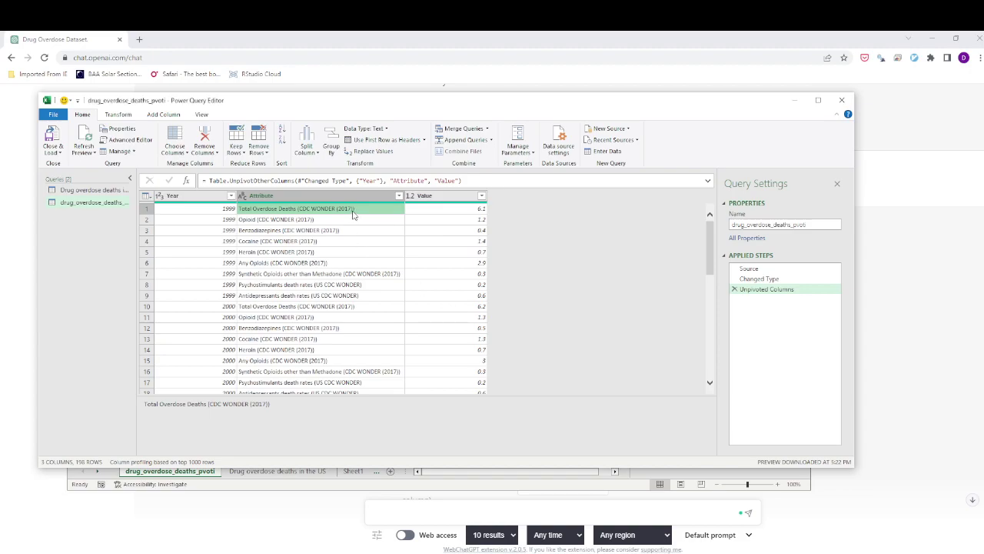
pyautogui.rightClick(353, 215)
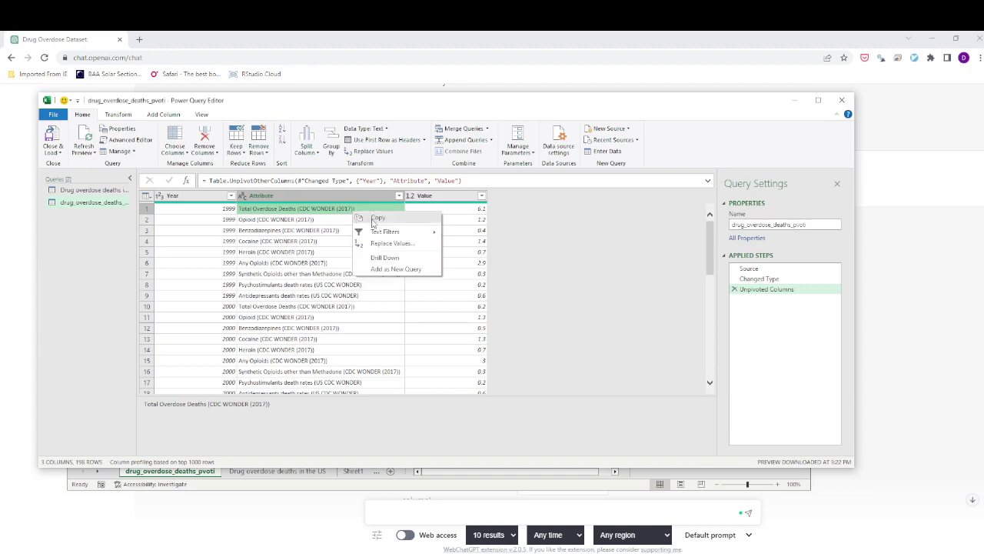
pyautogui.click(379, 244)
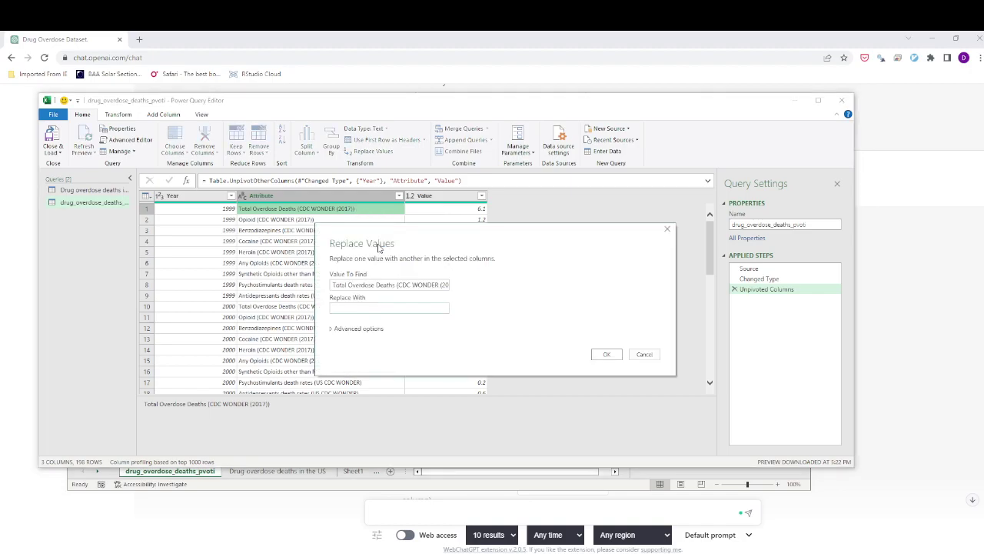
pyautogui.click(396, 285)
pyautogui.press('BackSpace')
pyautogui.press('BackSpace')
pyautogui.press('BackSpace')
pyautogui.press('BackSpace')
pyautogui.press('BackSpace')
pyautogui.press('BackSpace')
pyautogui.press('BackSpace')
pyautogui.press('BackSpace')
pyautogui.press('BackSpace')
pyautogui.click(650, 362)
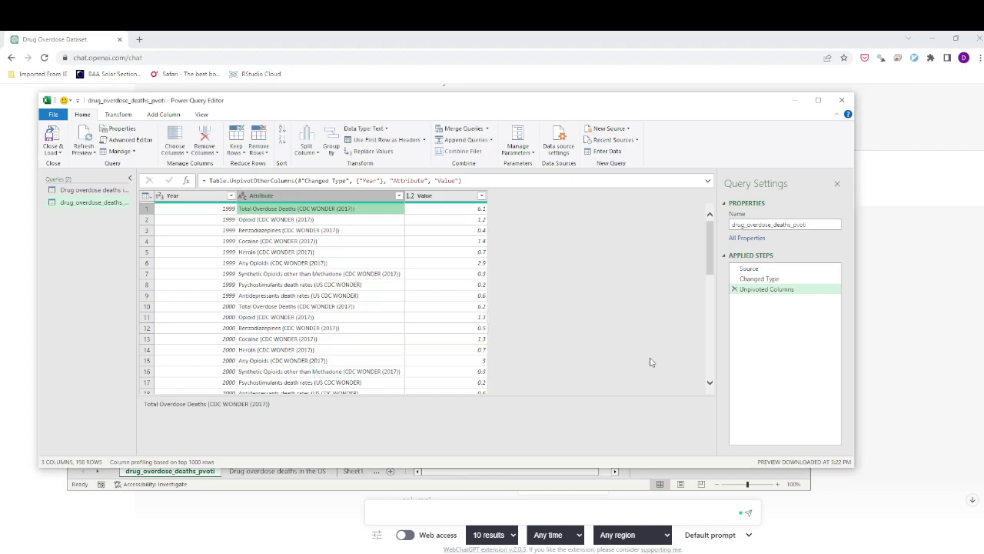
# Step: Try replacing "Total Overdose Deaths" with an empty value in the Attribute column, and delete that applied step
pyautogui.rightClick(300, 209)
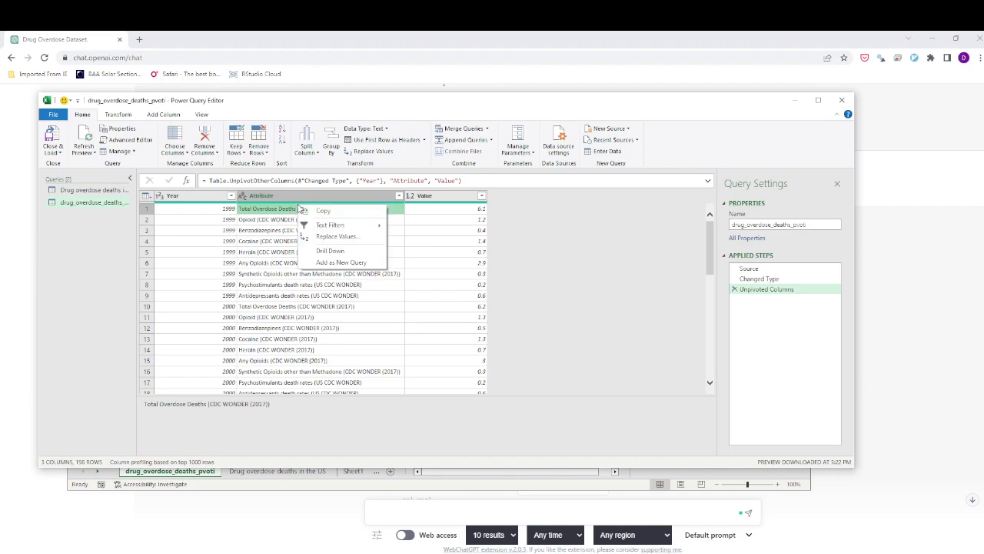
pyautogui.click(336, 236)
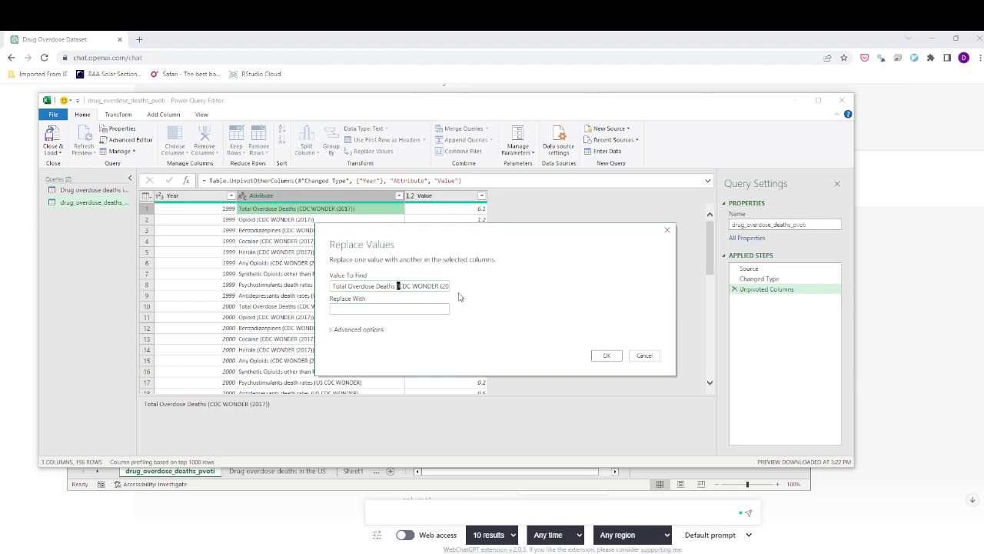
pyautogui.press('Delete')
pyautogui.press('Delete')
pyautogui.press('Delete')
pyautogui.press('Delete')
pyautogui.press('Delete')
pyautogui.press('Delete')
pyautogui.press('Delete')
pyautogui.press('Delete')
pyautogui.press('Delete')
pyautogui.press('Delete')
pyautogui.press('Delete')
pyautogui.press('Delete')
pyautogui.press('Delete')
pyautogui.press('Delete')
pyautogui.press('Delete')
pyautogui.press('Delete')
pyautogui.press('Delete')
pyautogui.press('Delete')
pyautogui.press('Delete')
pyautogui.click(599, 359)
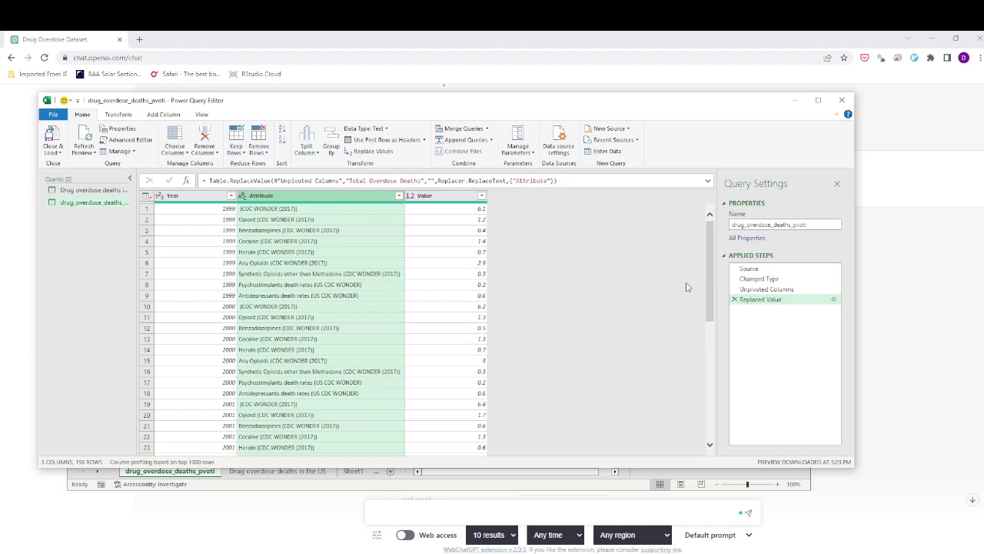
pyautogui.click(734, 299)
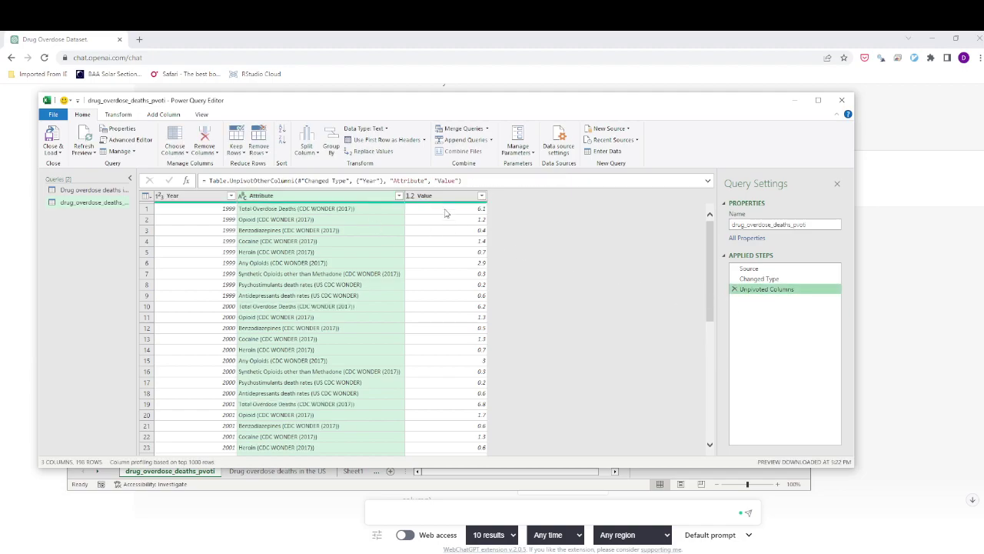
# Step: Replace "(CDC WONDER (2017))" with an empty value throughout the Attribute column
pyautogui.click(343, 200)
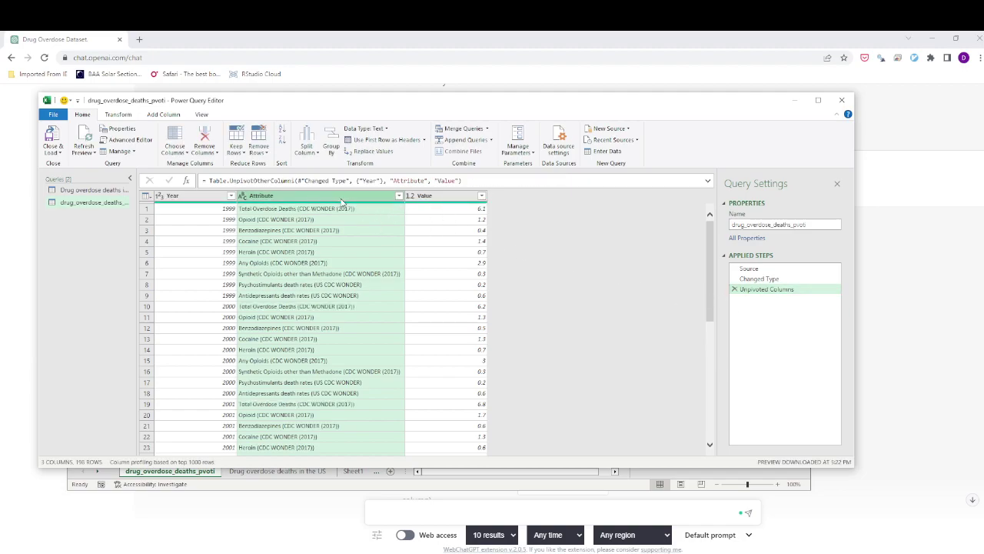
pyautogui.rightClick(342, 201)
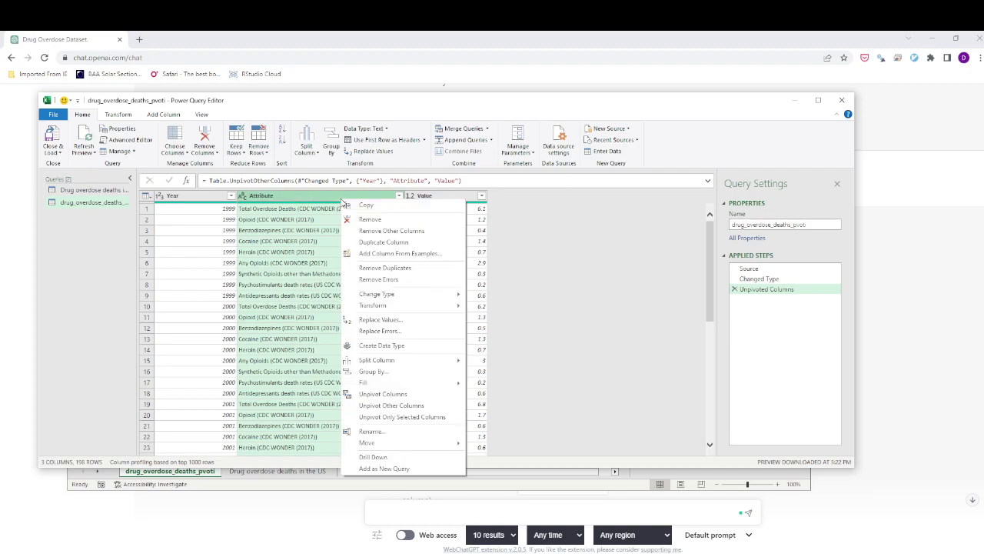
pyautogui.click(417, 319)
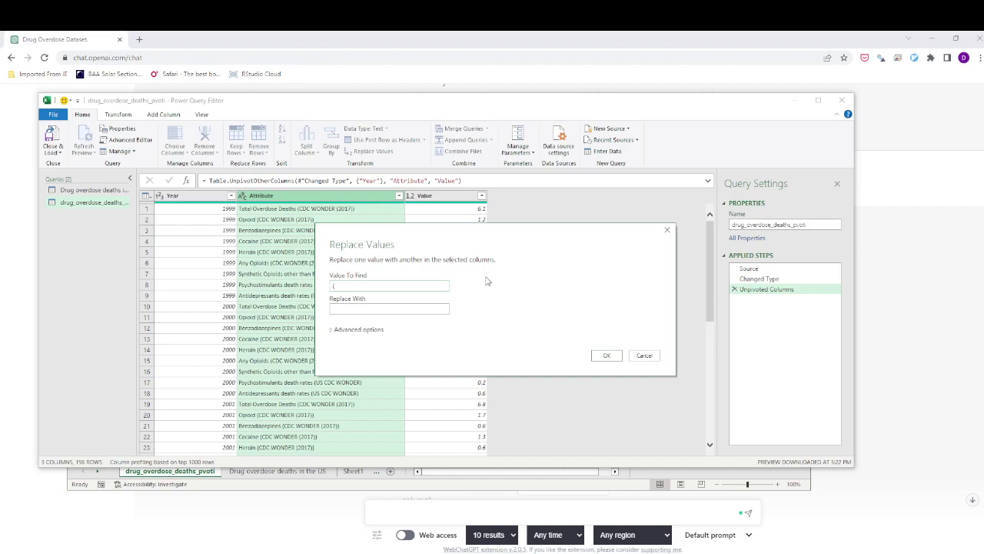
pyautogui.write('CDC WONDER (2017')
pyautogui.click(610, 355)
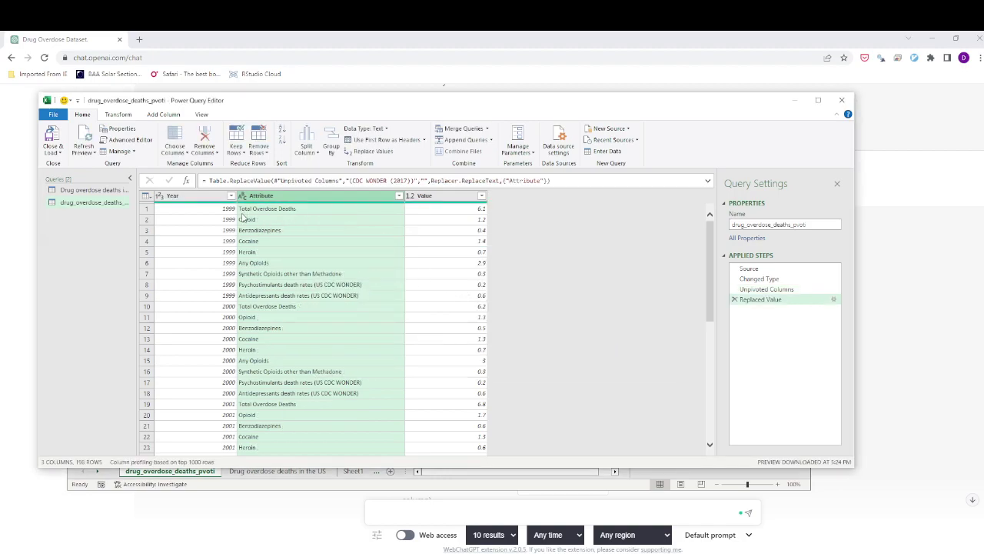
# Step: Rename the Value column as Deaths
pyautogui.doubleClick(428, 197)
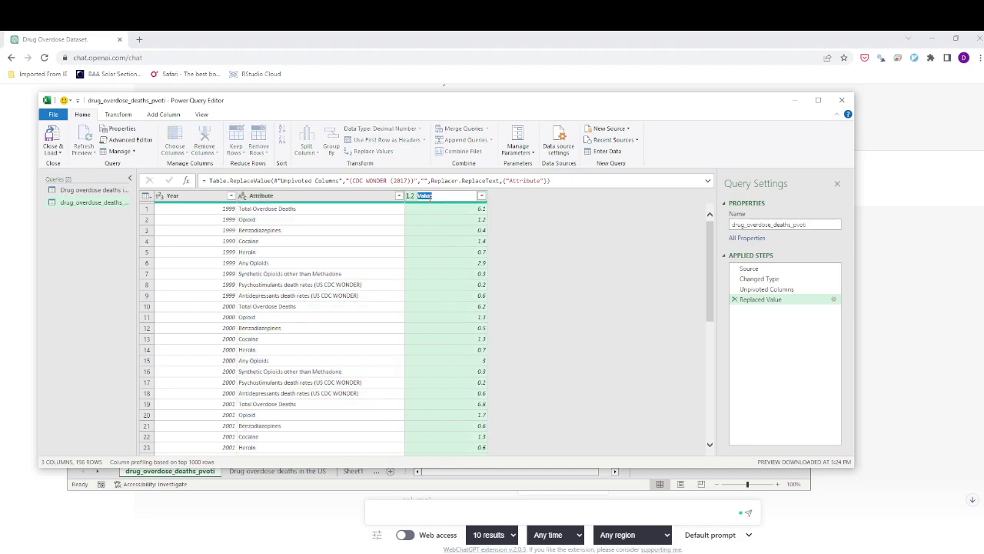
pyautogui.write('Deaths')
pyautogui.press('Return')
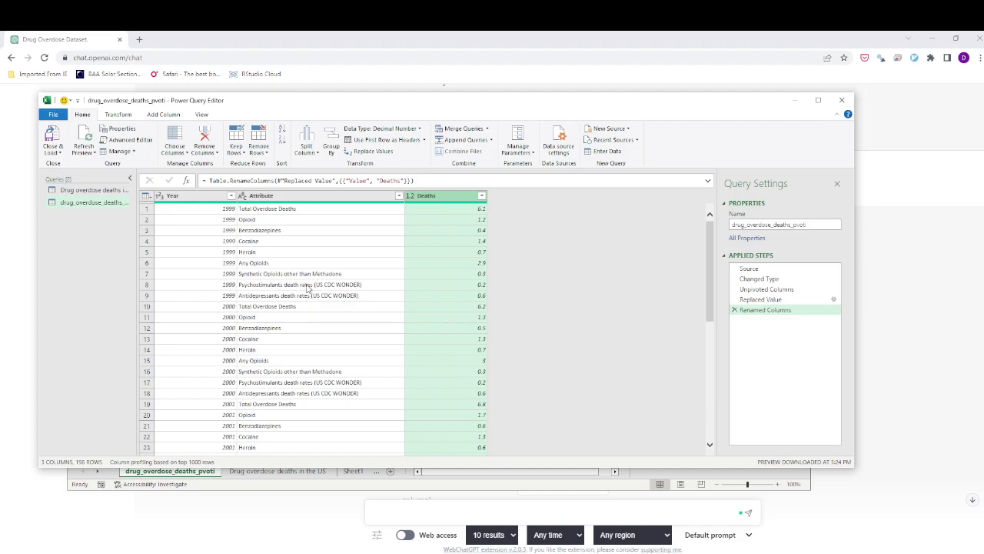
# Step: Replace "US CDC WONDER)" with an empty value throughout the Attribute column
pyautogui.click(309, 286)
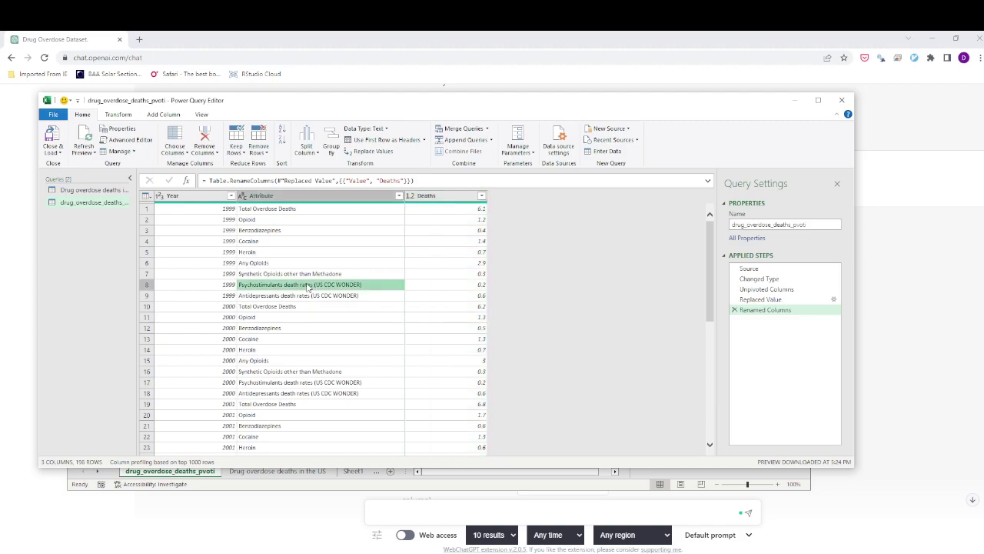
pyautogui.click(295, 203)
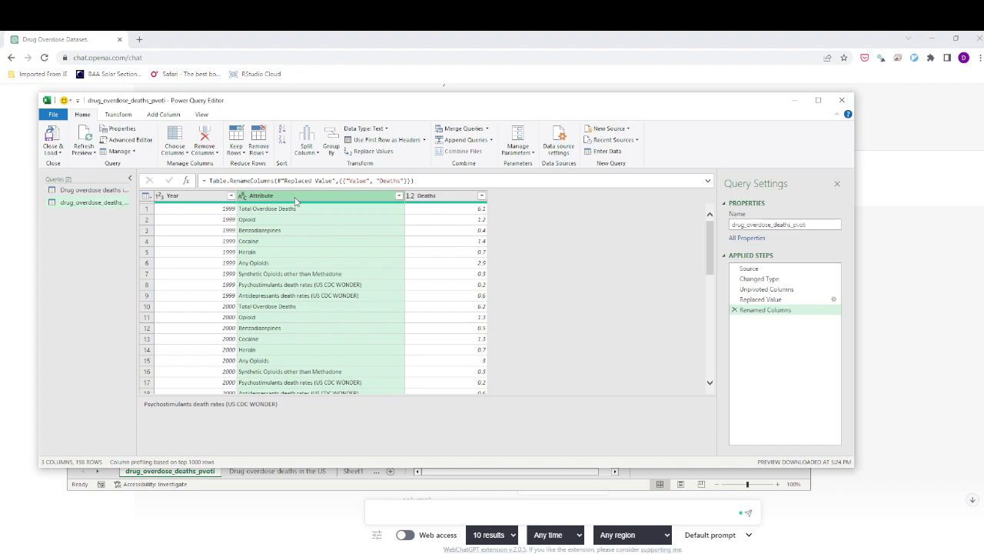
pyautogui.rightClick(295, 203)
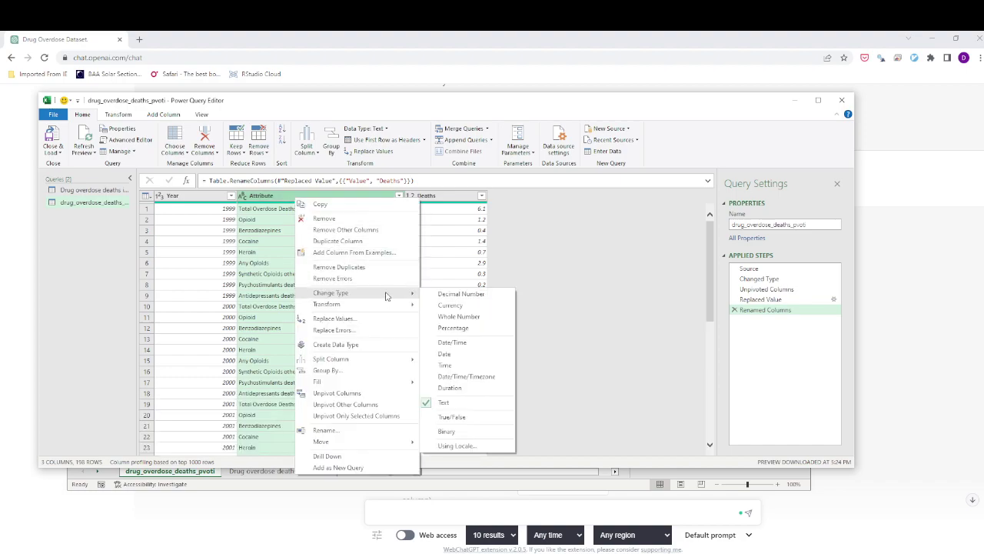
pyautogui.click(383, 319)
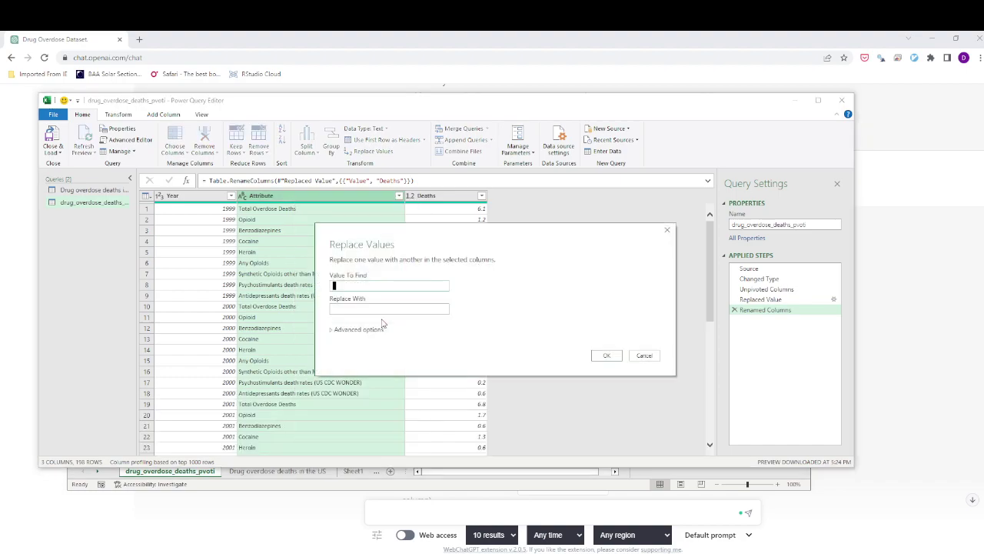
pyautogui.moveTo(448, 235); pyautogui.dragTo(514, 236)
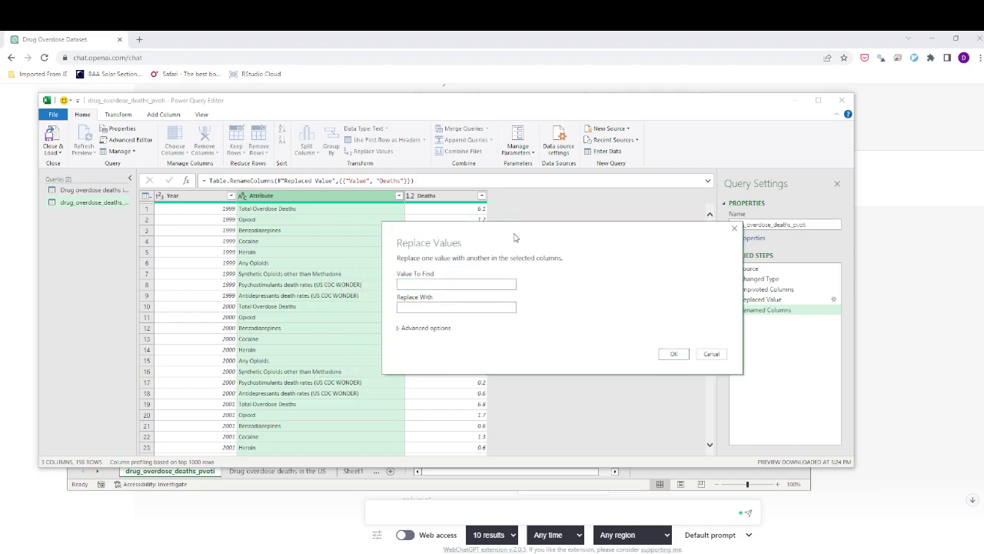
pyautogui.click(501, 286)
pyautogui.write('US CDC WONDER')
pyautogui.click(670, 353)
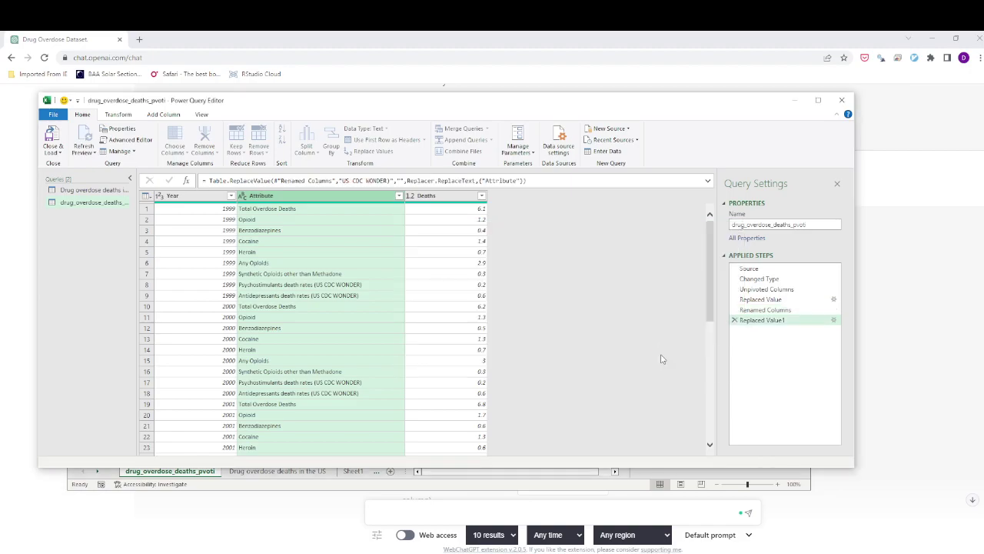
# Step: Replace the leftover "(" with an empty value in the Attribute column and check the cleaned labels
pyautogui.rightClick(358, 199)
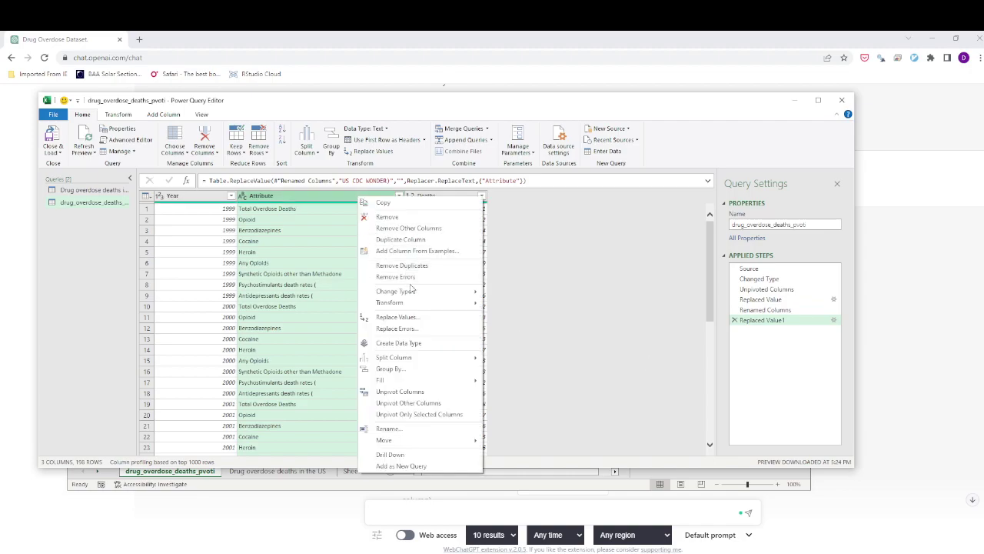
pyautogui.click(411, 318)
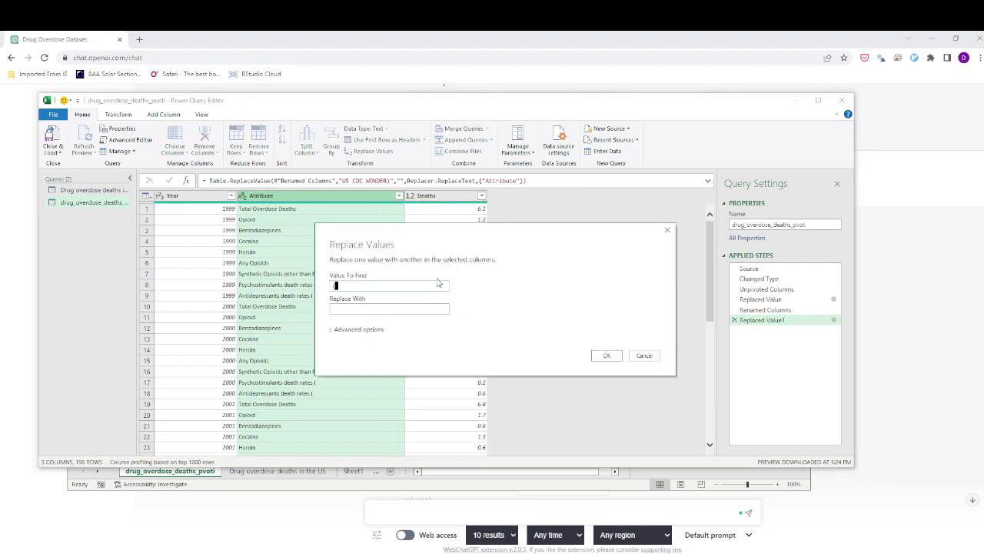
pyautogui.click(598, 357)
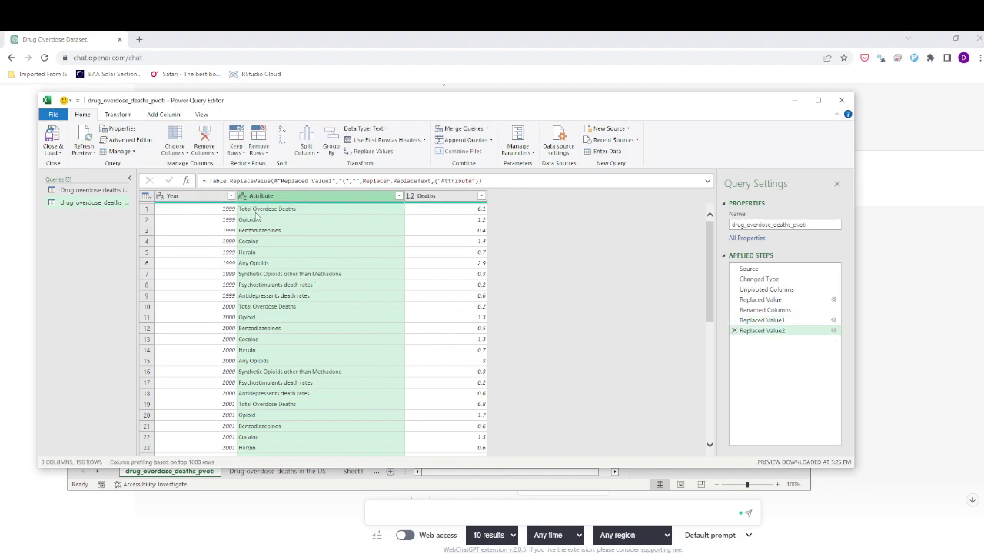
pyautogui.click(260, 309)
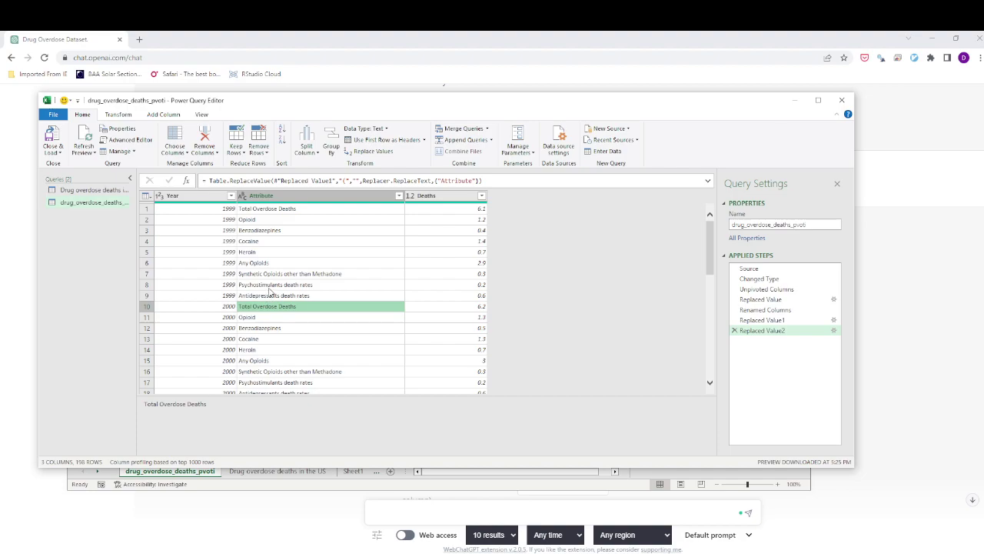
pyautogui.click(270, 288)
pyautogui.click(271, 297)
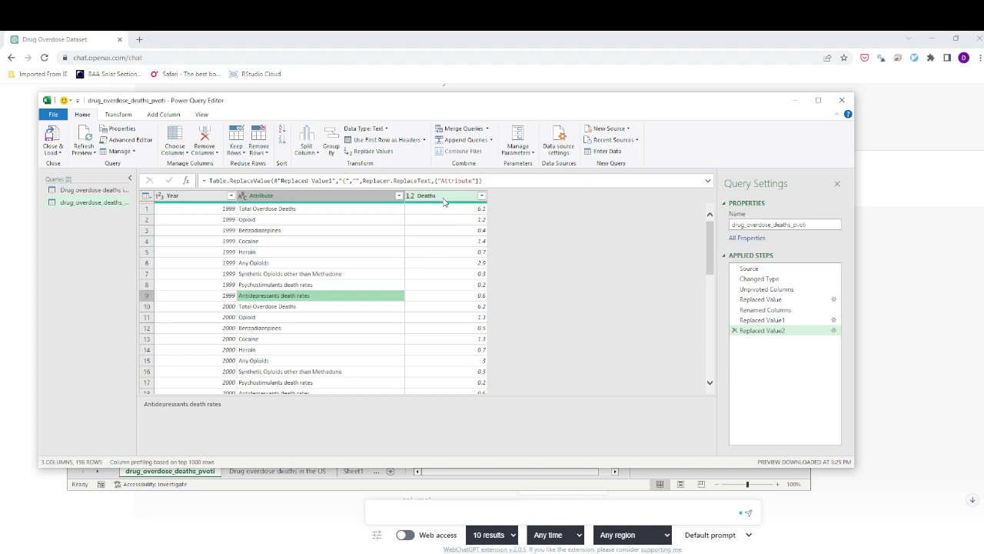
# Step: Change the Deaths column's data type to Currency and load the query back into the worksheet
pyautogui.click(444, 200)
pyautogui.rightClick(444, 200)
pyautogui.moveTo(505, 294)
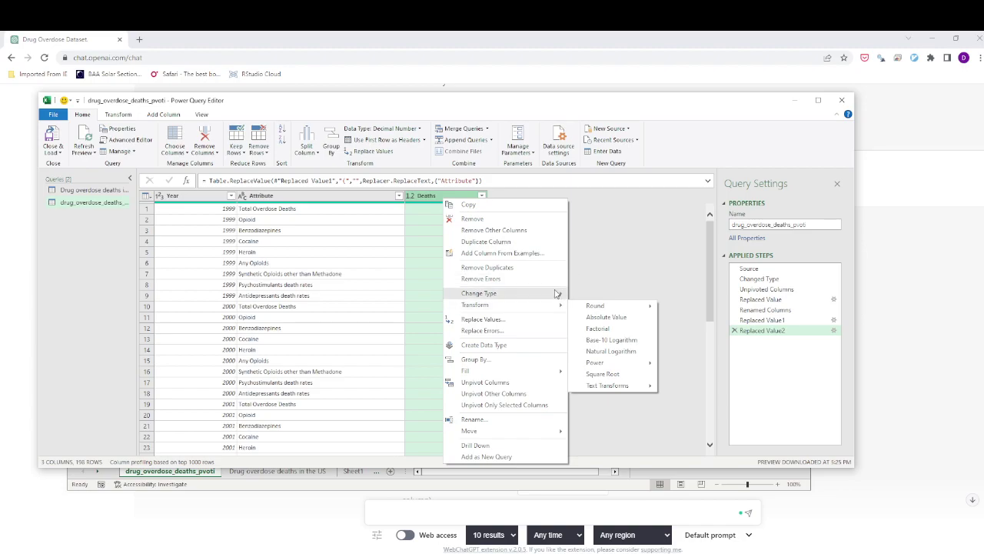
pyautogui.click(575, 305)
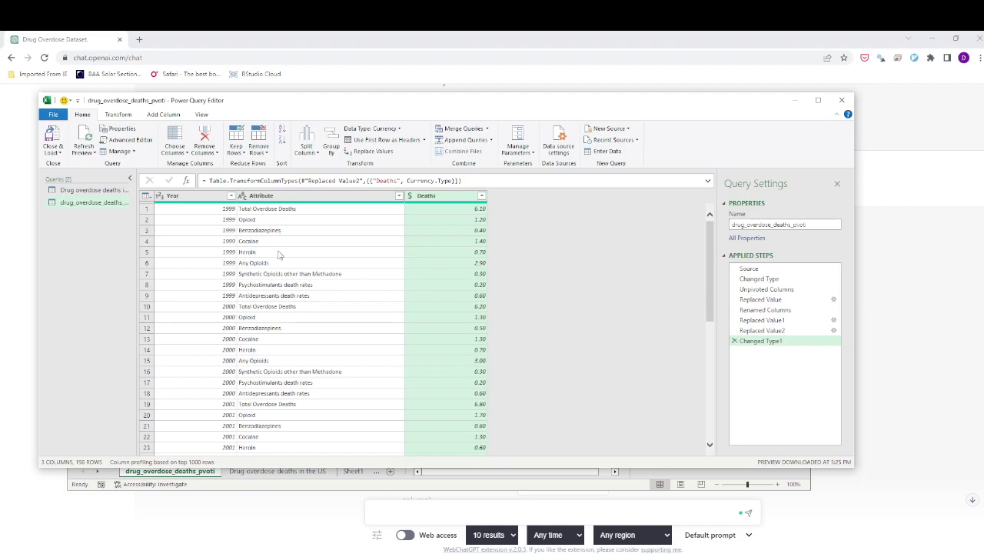
pyautogui.click(56, 150)
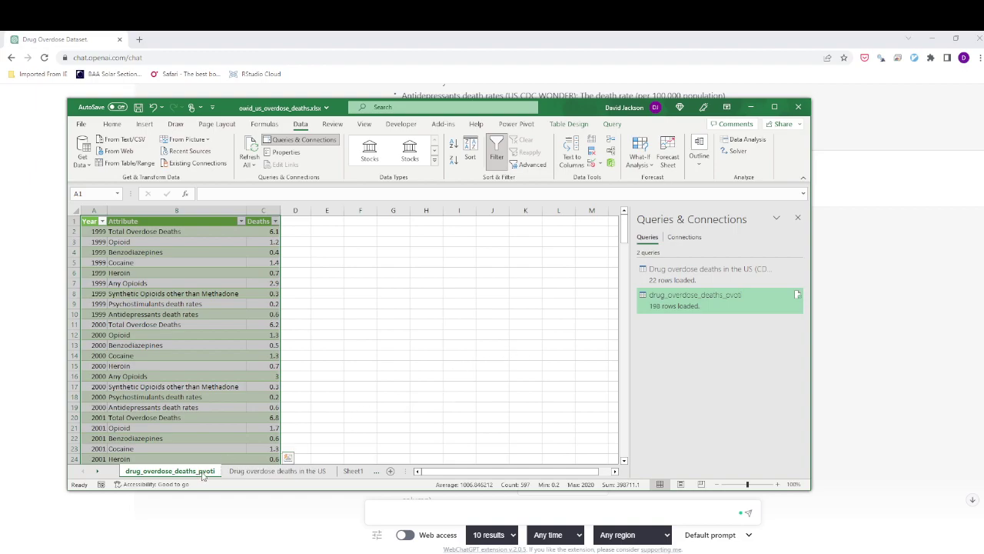
# Step: Rename the drug_overdose_deaths_pvoti worksheet as drug_overdose_deaths_pivot
pyautogui.doubleClick(203, 472)
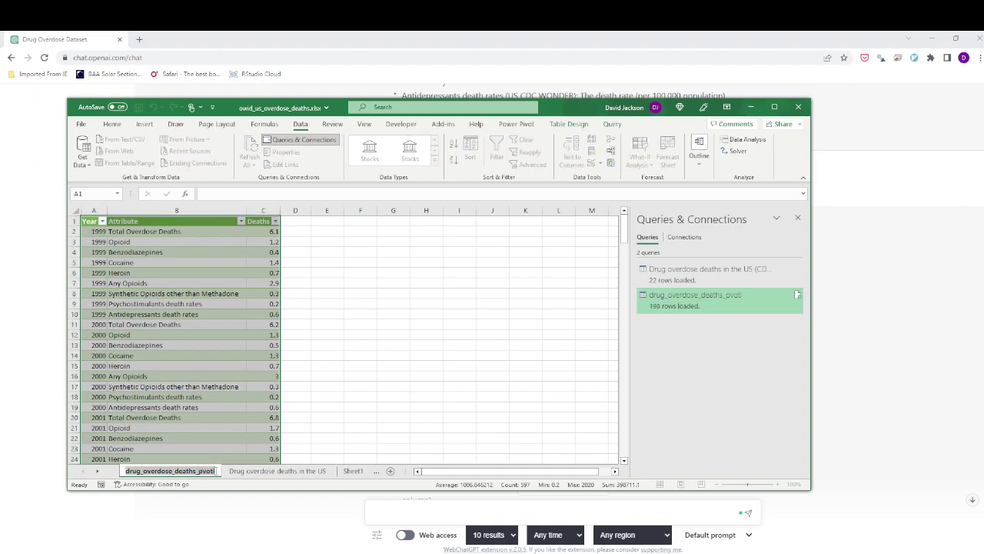
pyautogui.press('Return')
pyautogui.press('BackSpace')
pyautogui.press('BackSpace')
pyautogui.press('BackSpace')
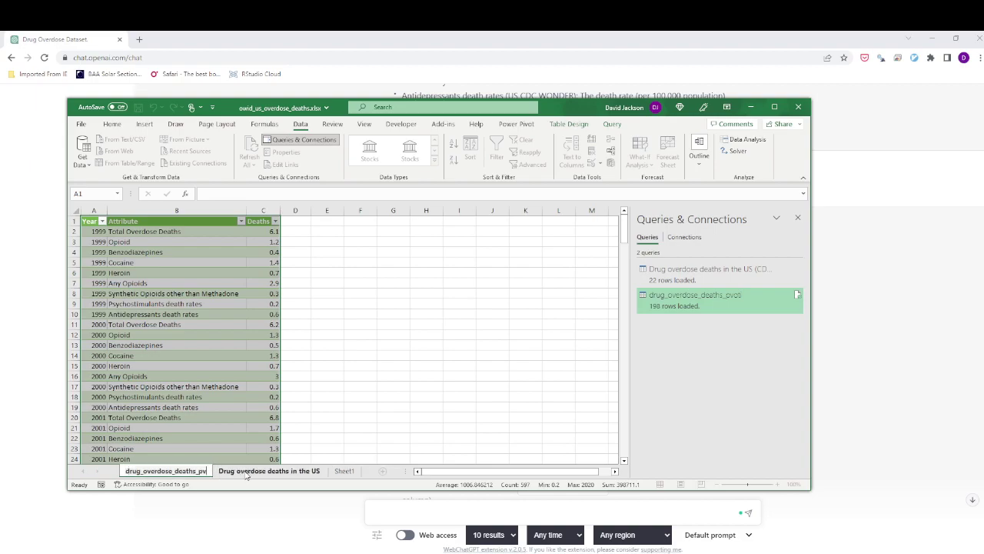
pyautogui.press('BackSpace')
pyautogui.write('ovit')
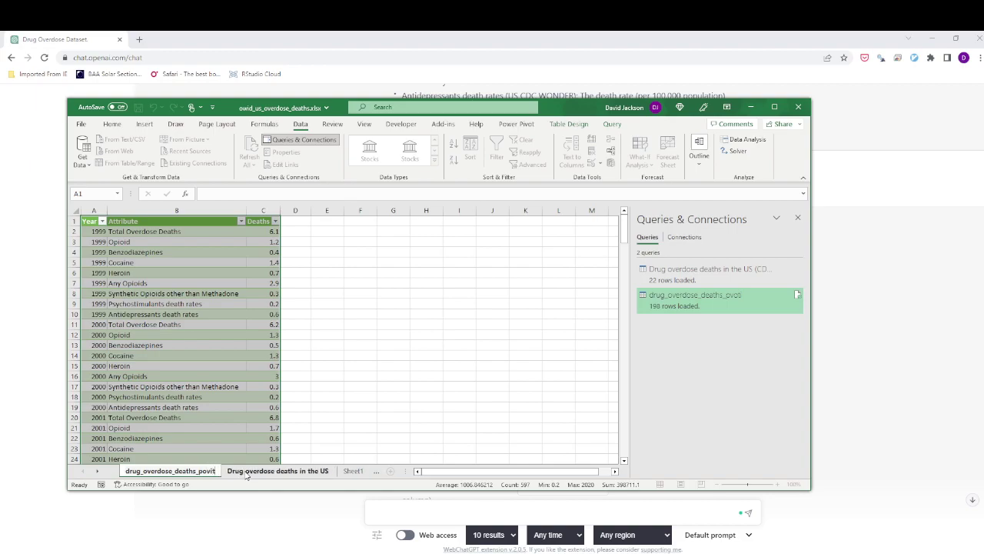
pyautogui.press('BackSpace')
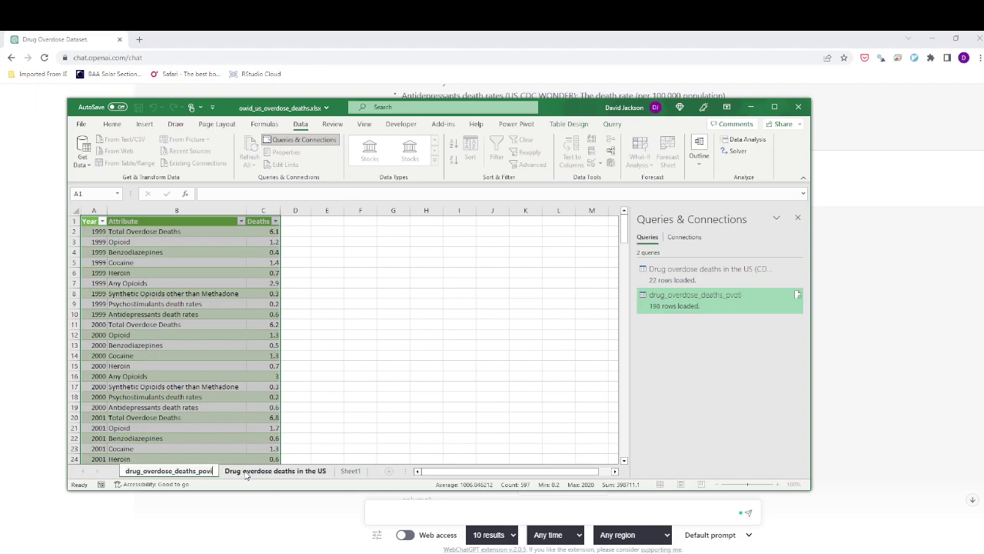
pyautogui.write('t')
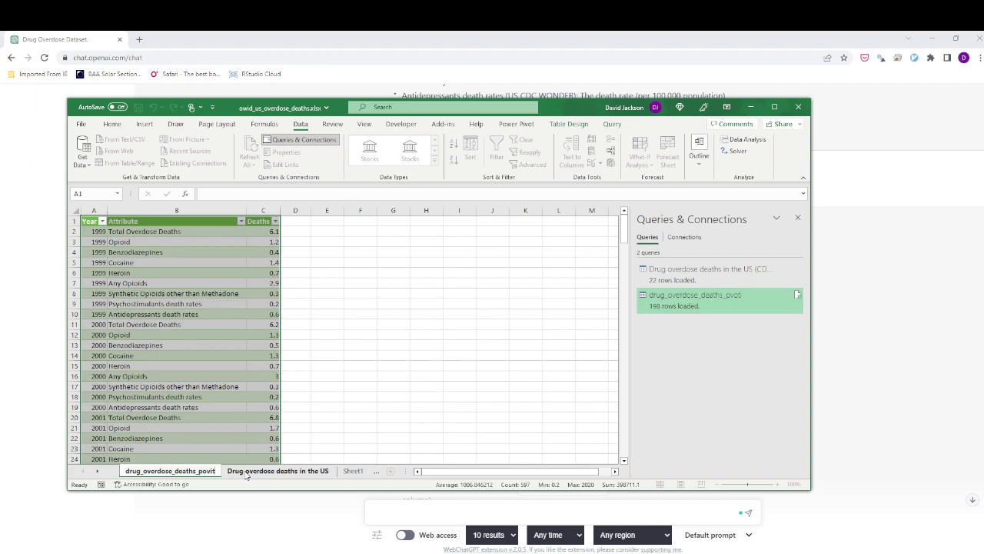
pyautogui.press('BackSpace')
pyautogui.press('BackSpace')
pyautogui.press('BackSpace')
pyautogui.press('BackSpace')
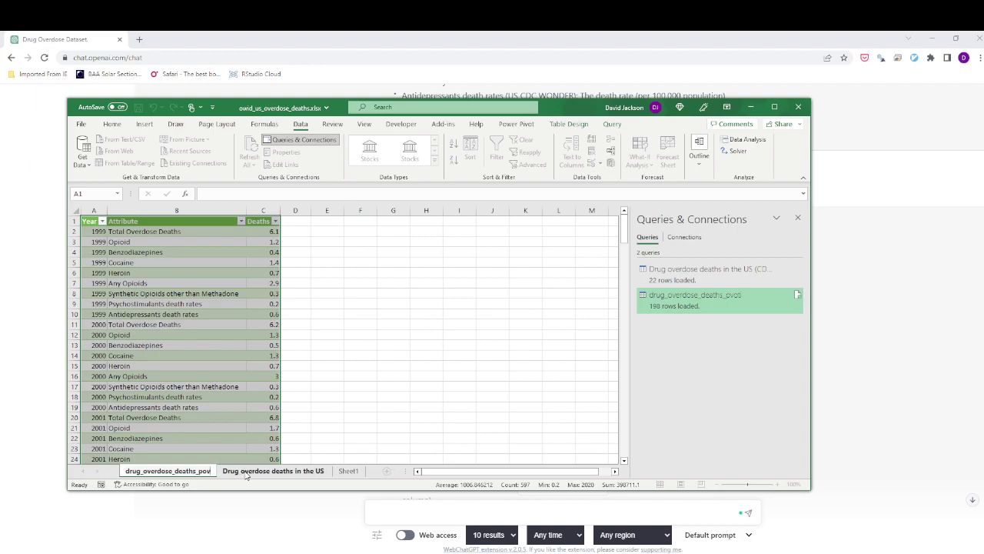
pyautogui.write('ivot')
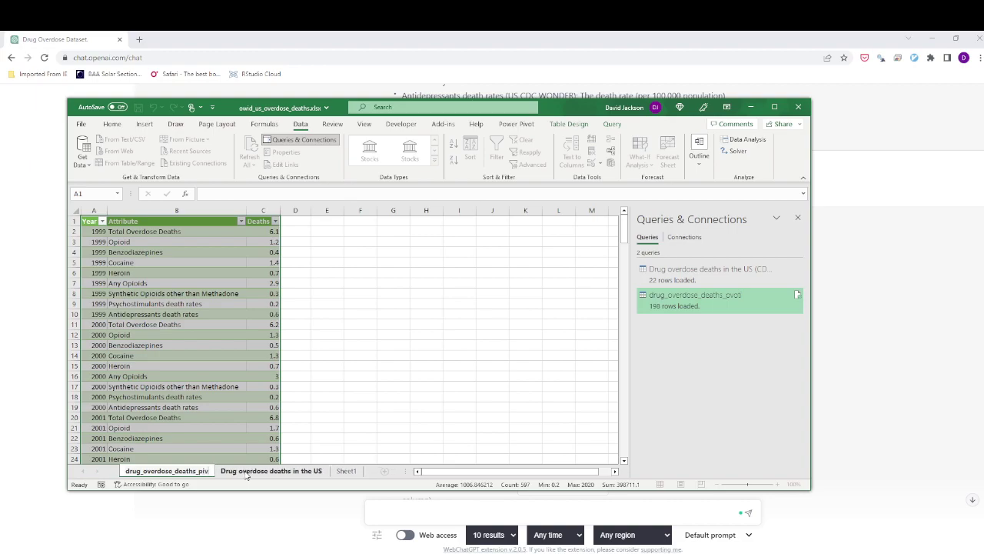
pyautogui.press('Return')
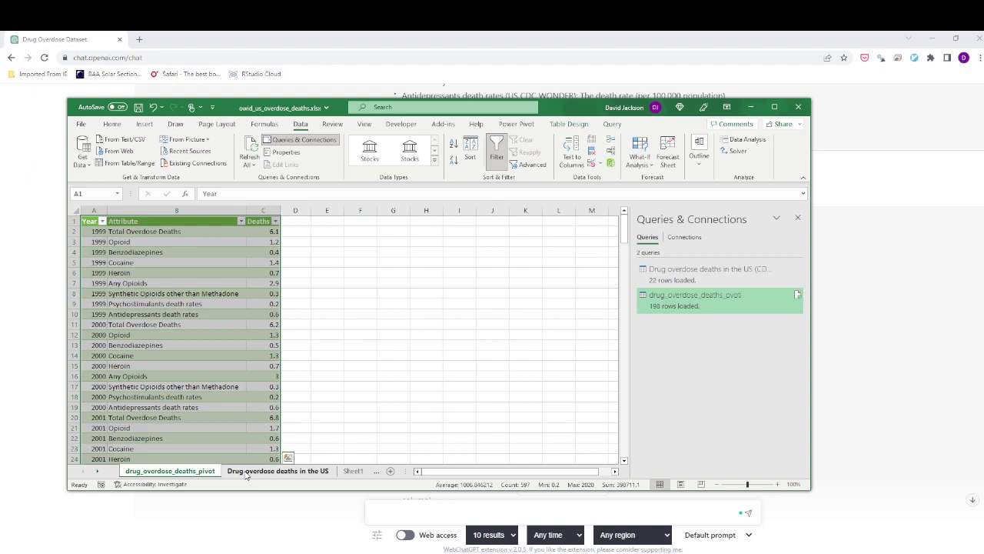
# Step: Reopen the drug_overdose_deaths_pvoti query for editing, rename it drug_overdose_deaths_unpvot, and load it back into the workbook
pyautogui.rightClick(686, 307)
pyautogui.click(697, 344)
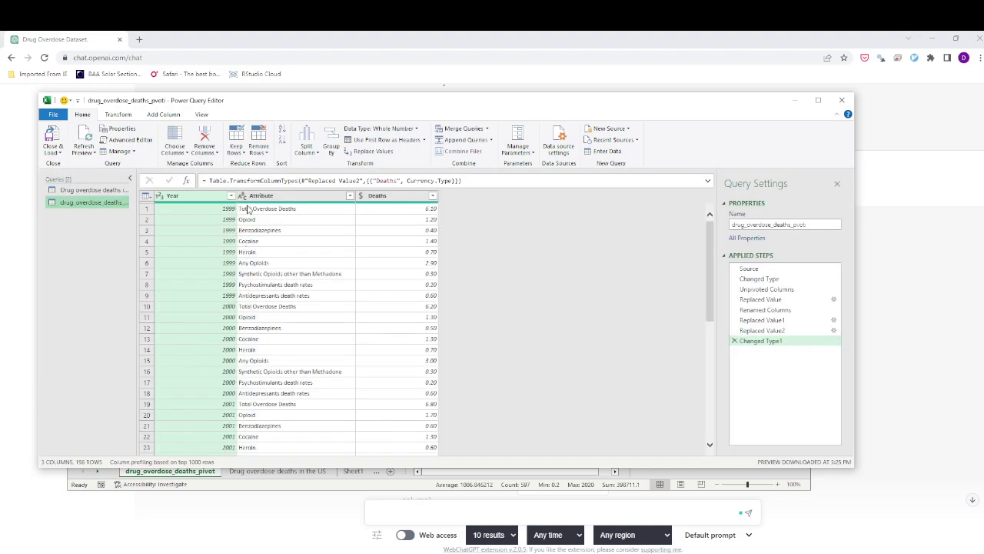
pyautogui.click(808, 224)
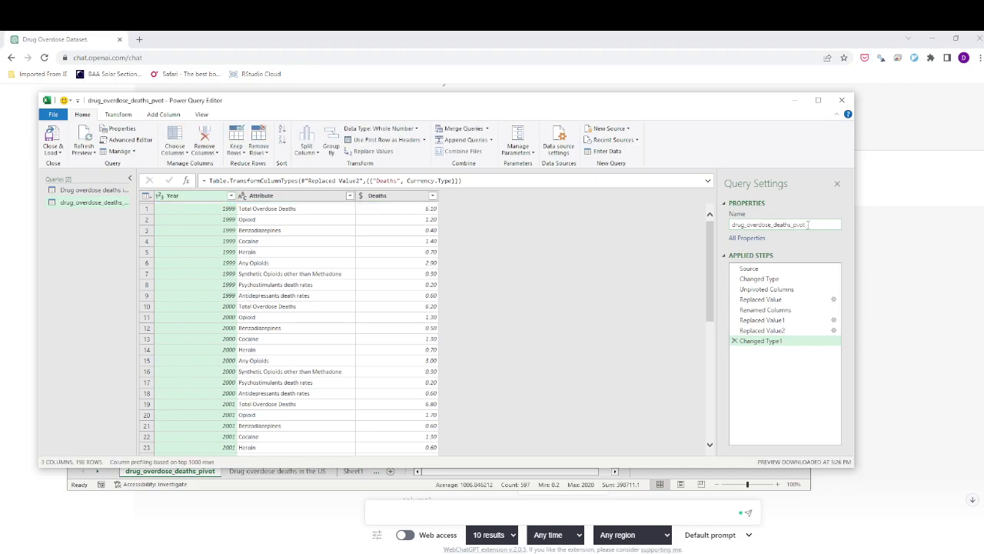
pyautogui.moveTo(792, 225); pyautogui.dragTo(796, 226)
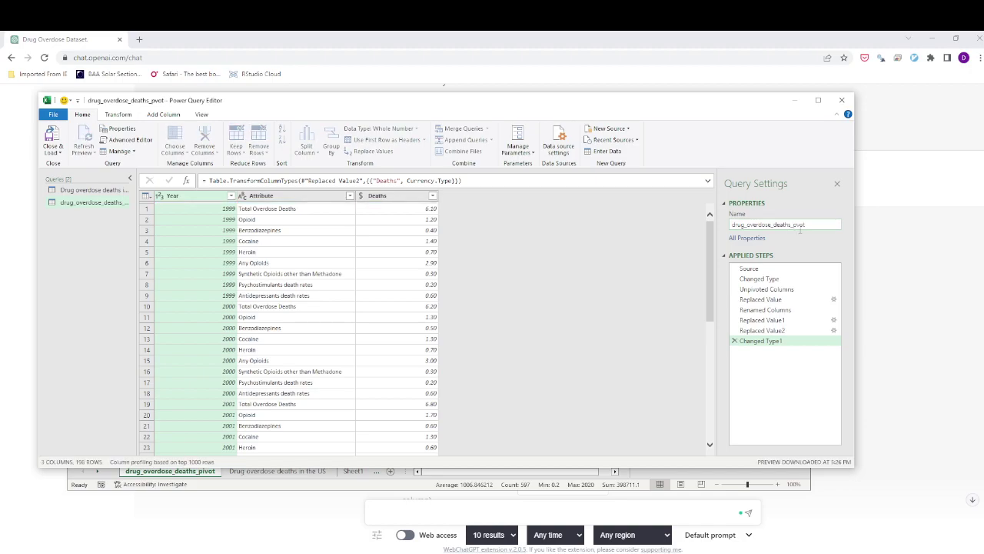
pyautogui.write('un')
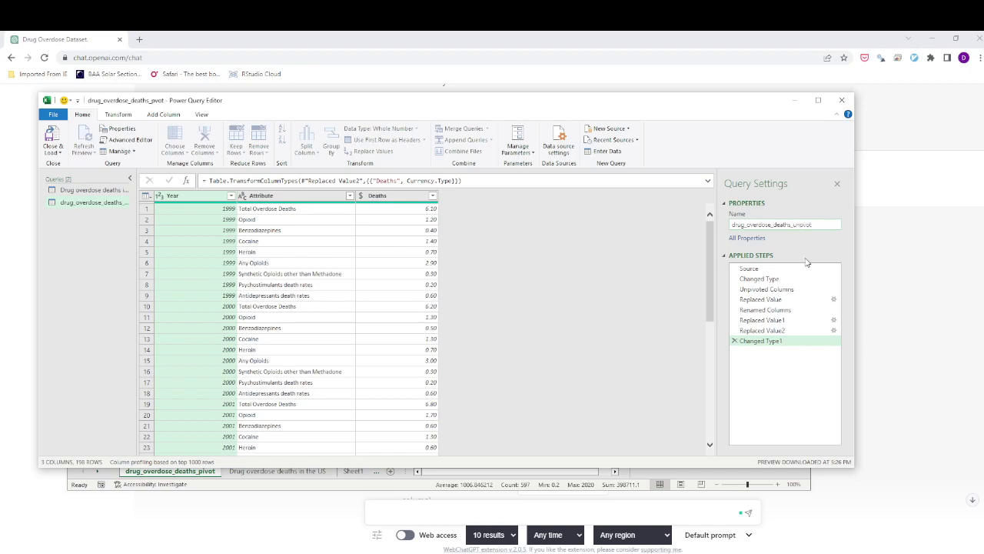
pyautogui.write('pi')
pyautogui.press('Return')
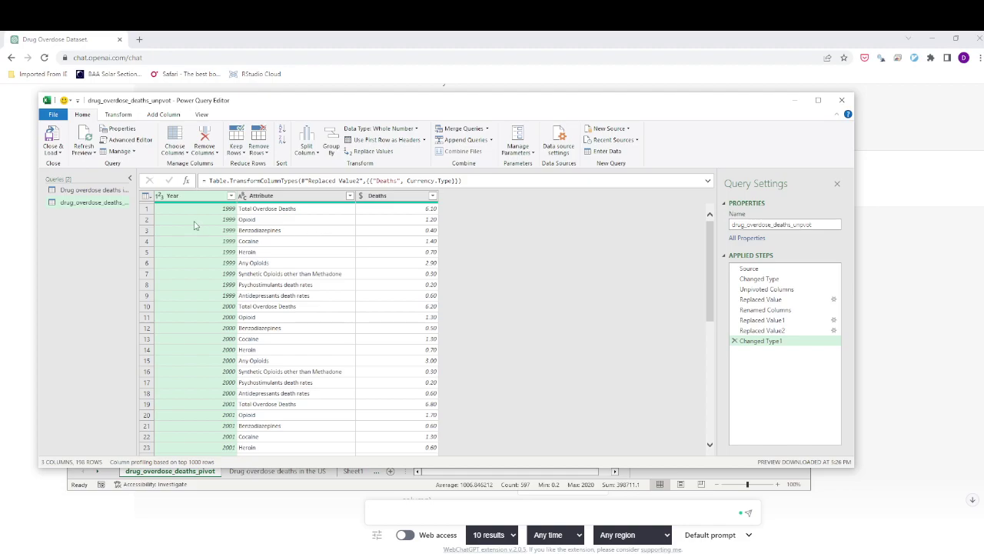
pyautogui.click(63, 151)
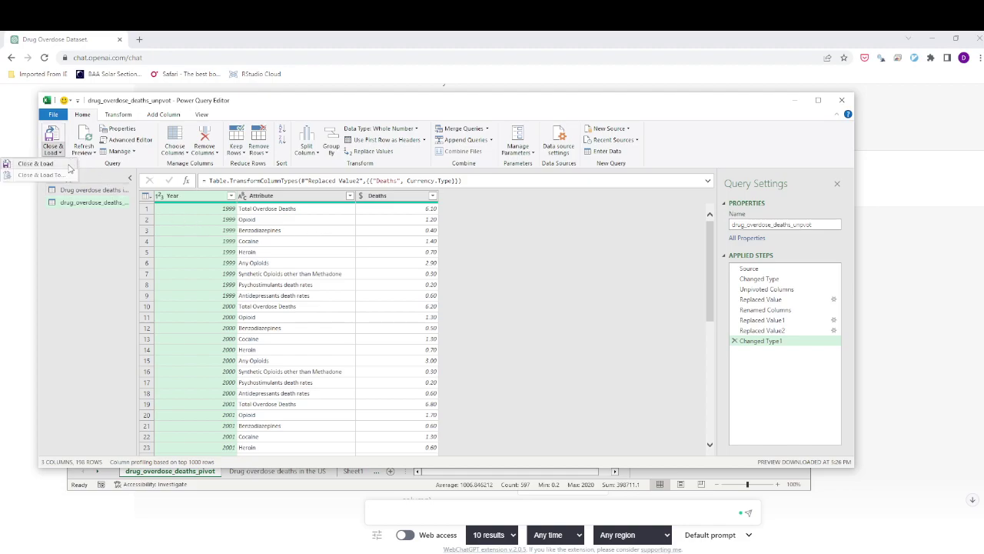
pyautogui.click(68, 165)
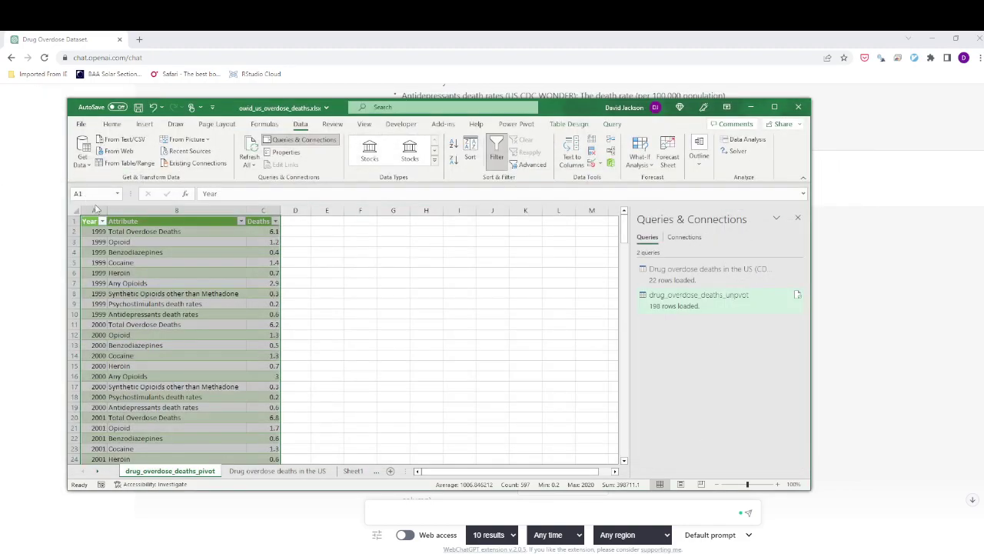
# Step: Save the workbook with the drug_overdose_deaths_pivot sheet active and close the list of queries and connections
pyautogui.click(263, 471)
pyautogui.click(191, 471)
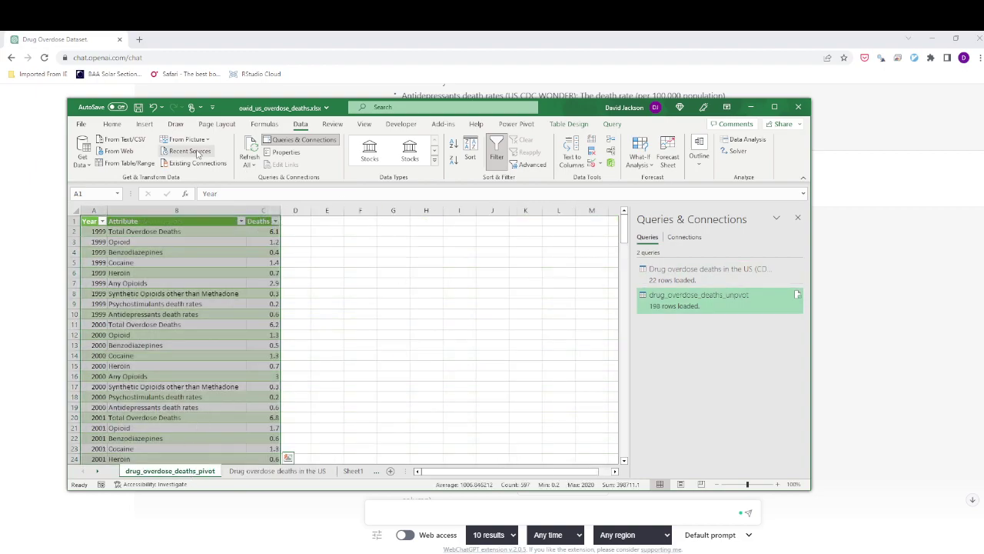
pyautogui.click(142, 109)
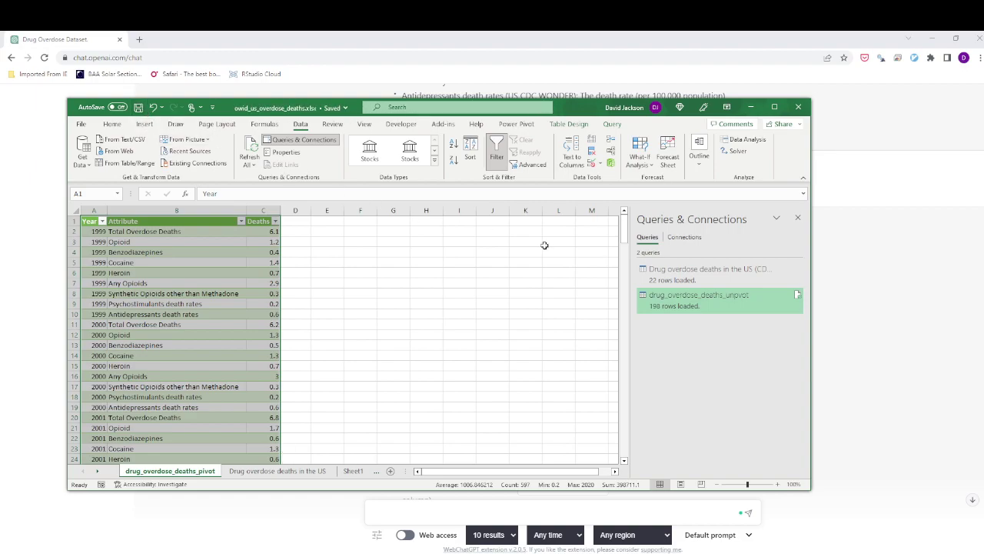
pyautogui.moveTo(756, 273)
pyautogui.click(797, 218)
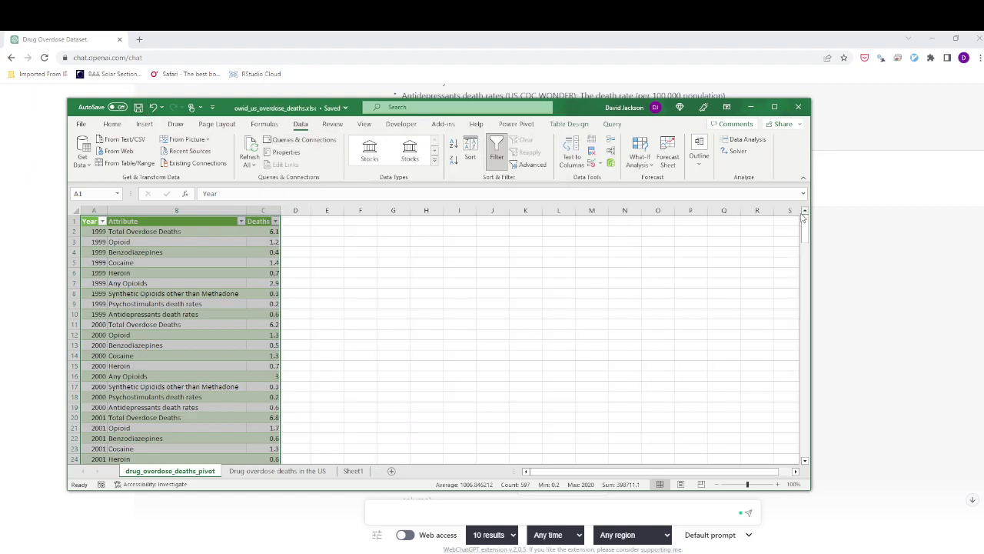
pyautogui.click(191, 230)
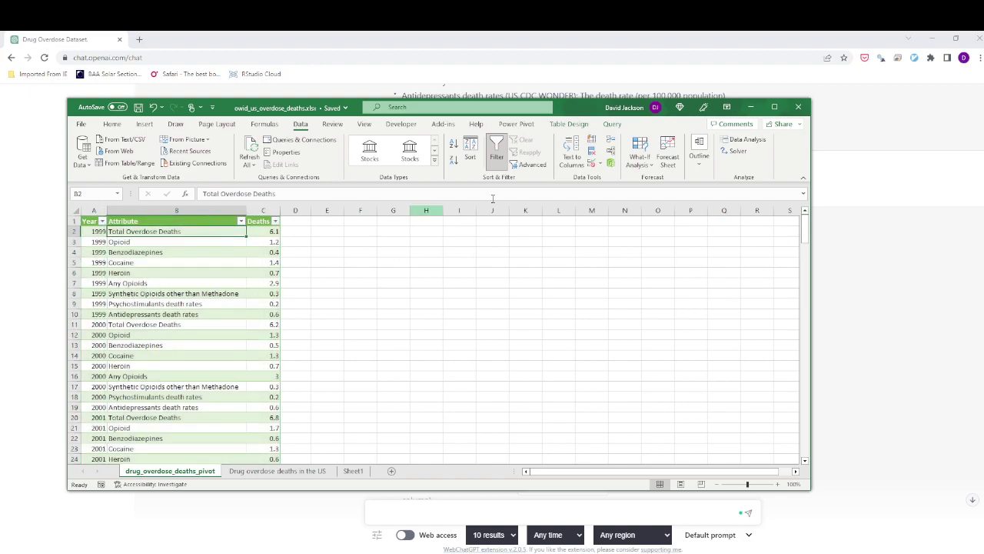
pyautogui.click(744, 138)
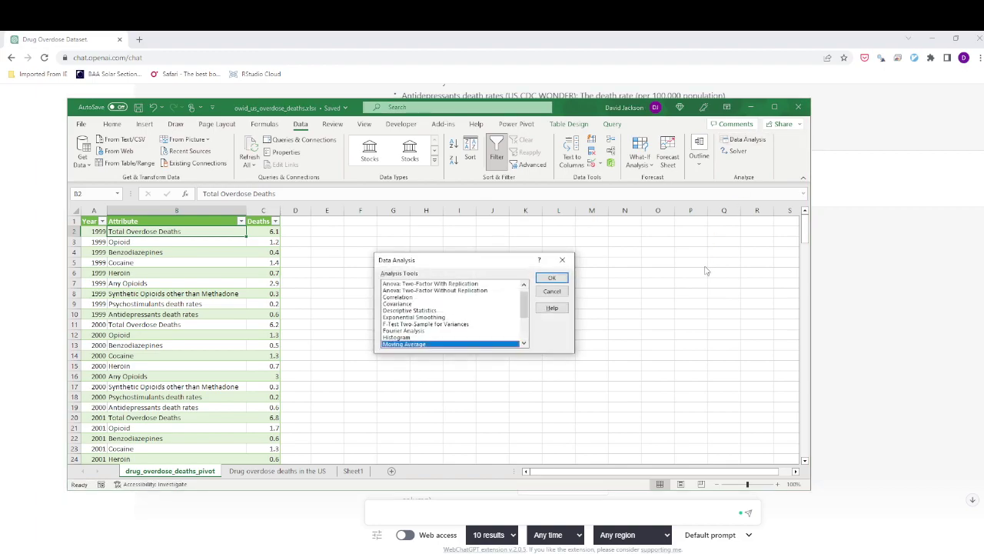
pyautogui.click(559, 295)
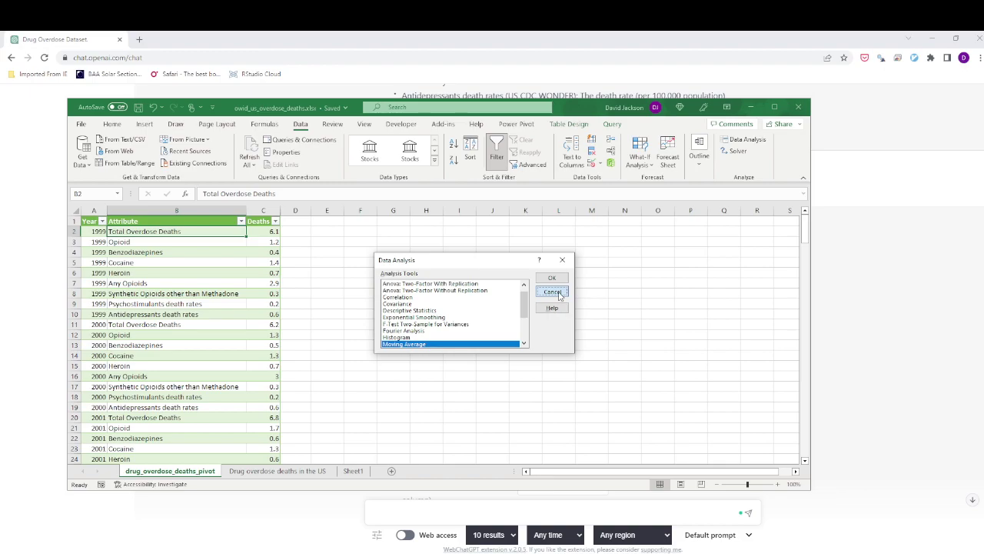
# Step: Run Analyze Data on the unpivoted table and insert a PivotTable of the percentage of total Deaths for each Attribute
pyautogui.click(559, 295)
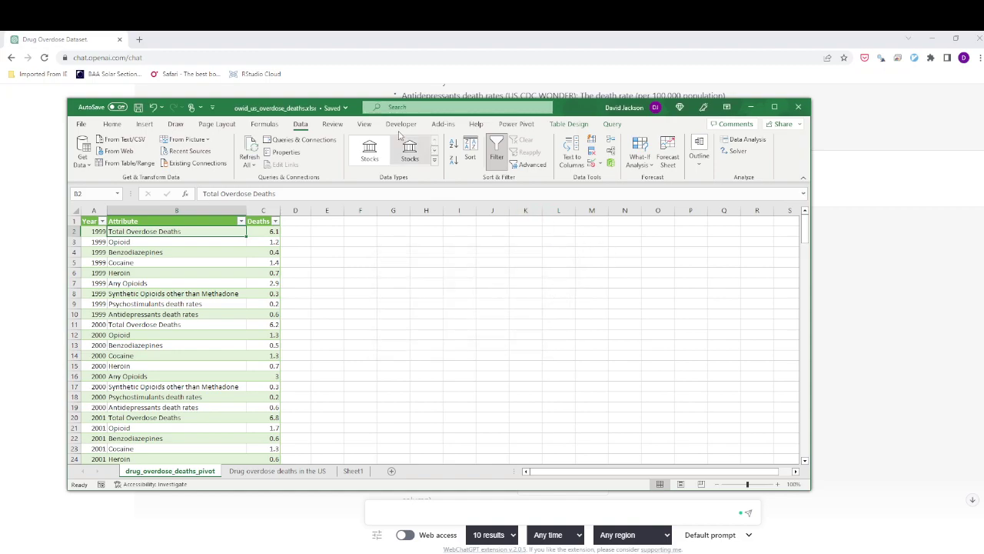
pyautogui.click(114, 124)
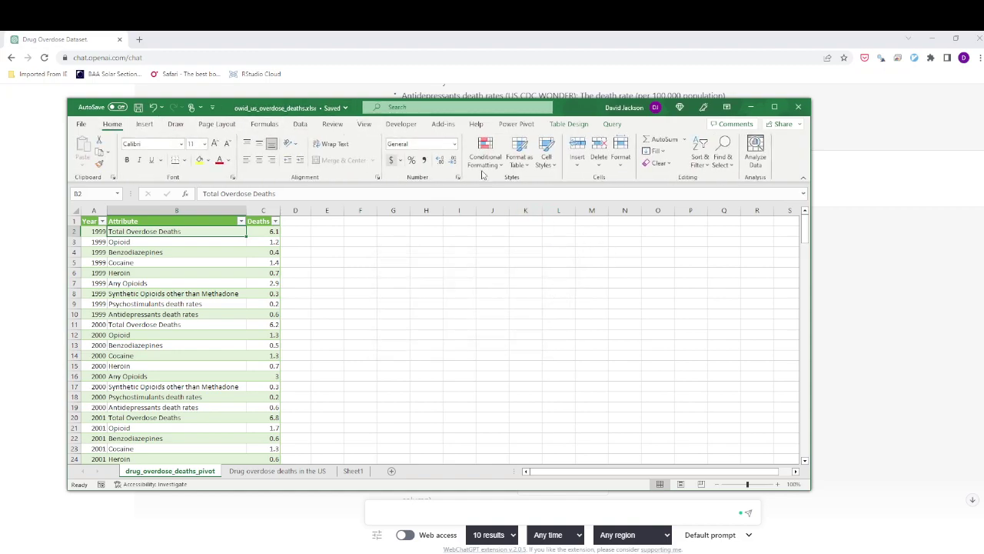
pyautogui.click(756, 148)
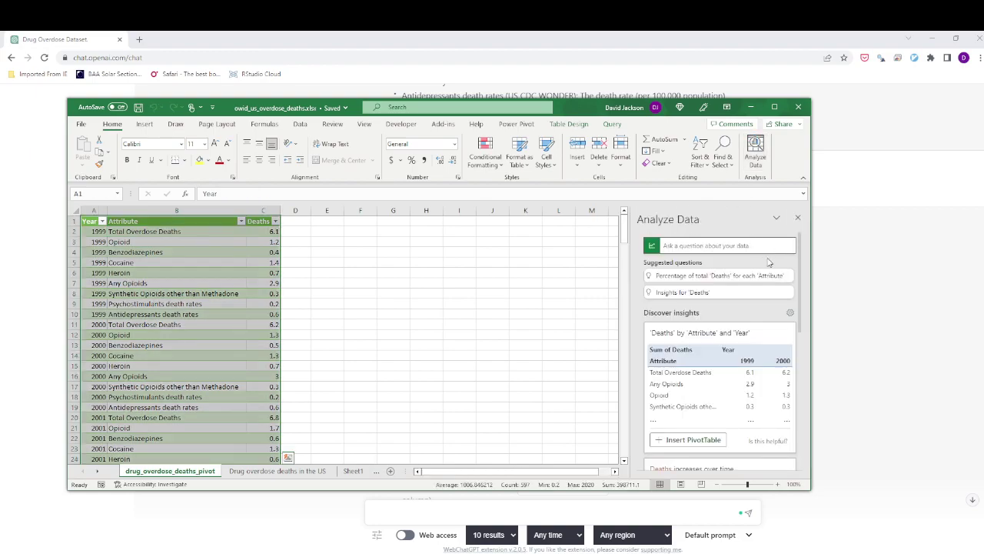
pyautogui.click(766, 276)
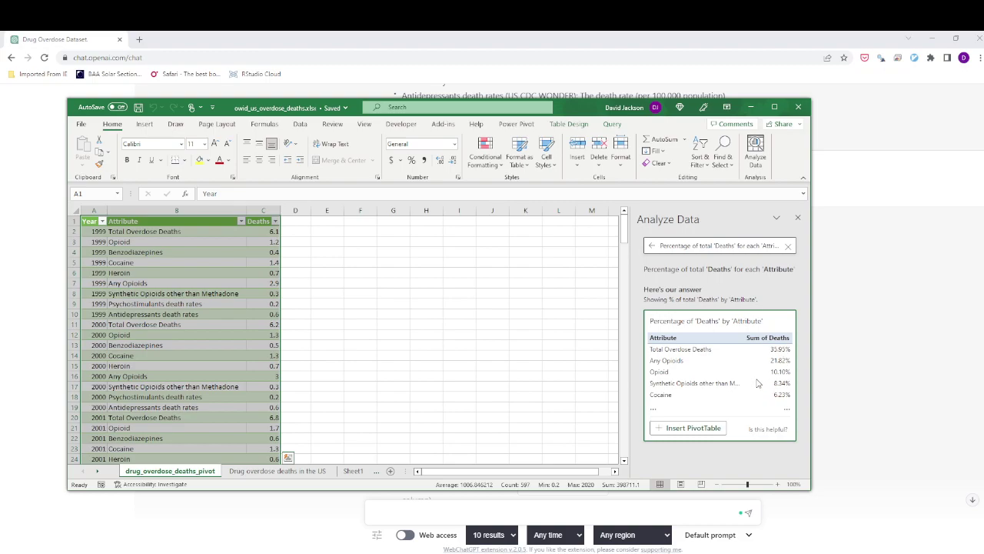
pyautogui.click(713, 427)
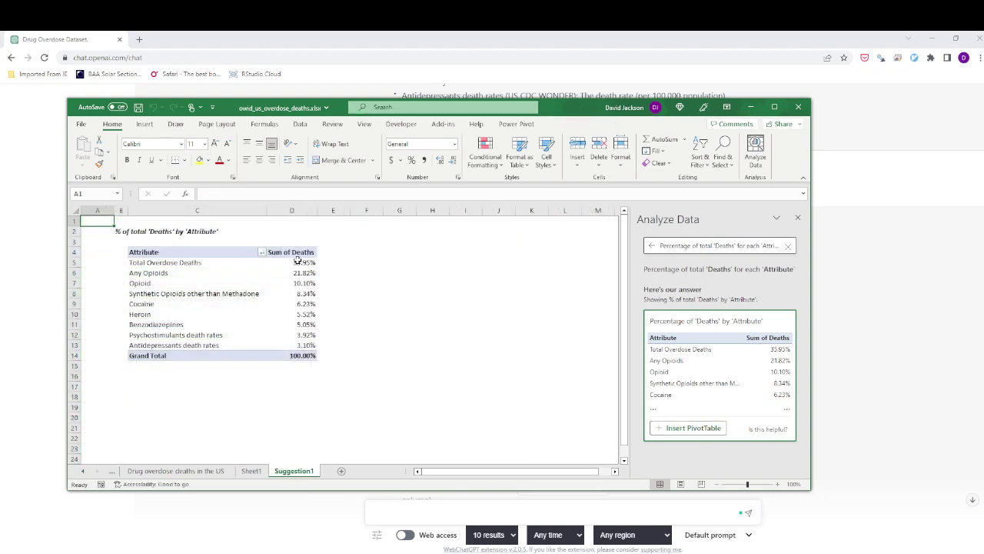
pyautogui.click(234, 246)
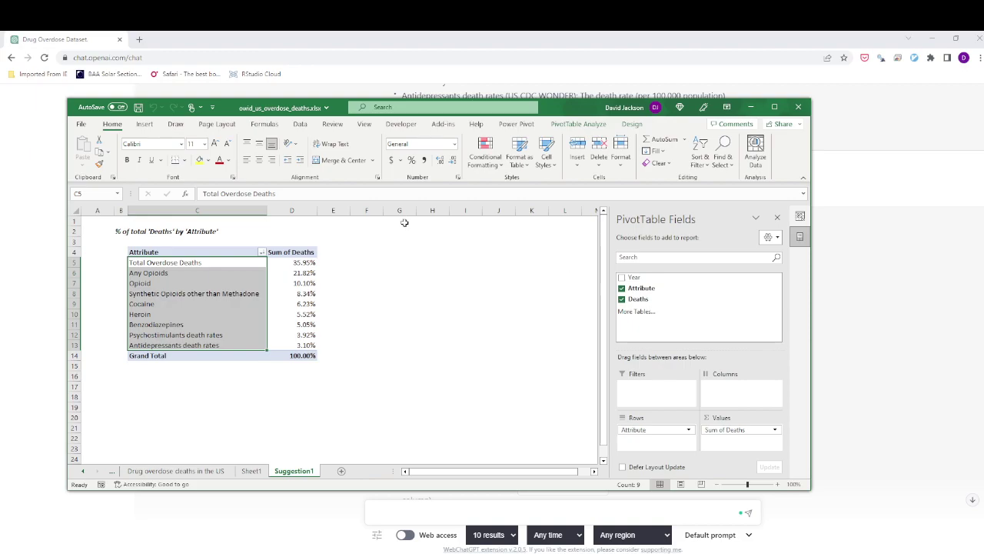
# Step: On the Drug overdose deaths in the US sheet, ask Analyze Data for total Deaths by Attribute excluding Heroin
pyautogui.click(183, 473)
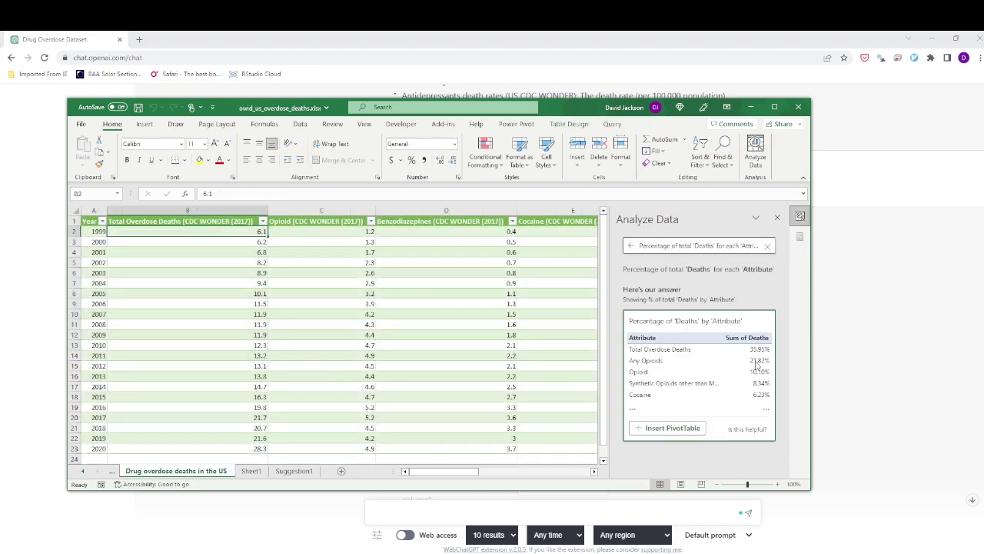
pyautogui.scroll(-3, 784, 359)
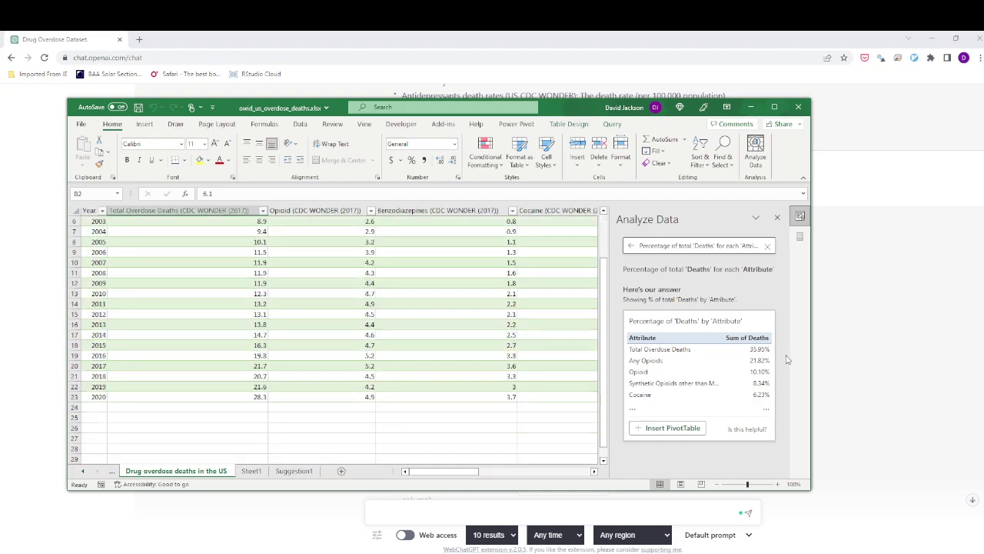
pyautogui.scroll(1, 787, 359)
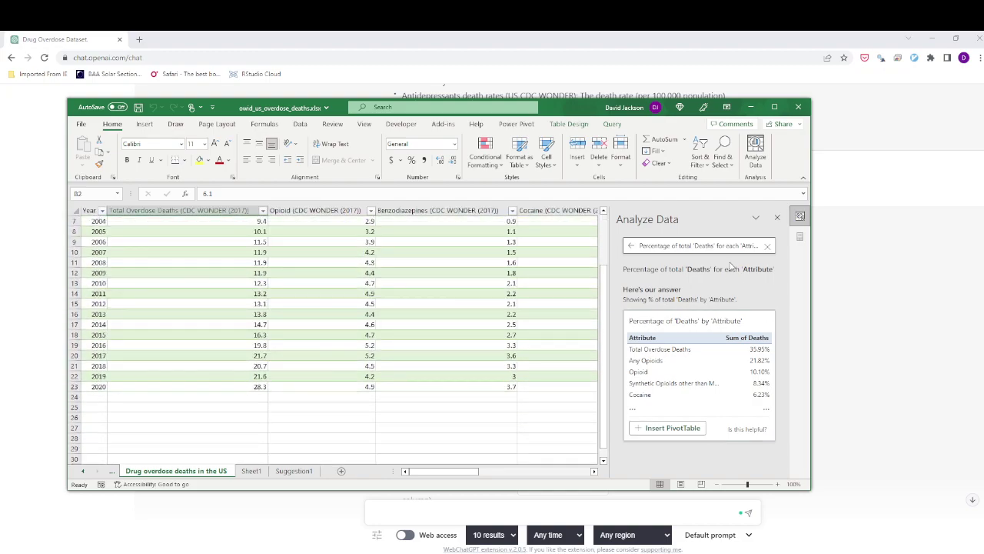
pyautogui.click(767, 246)
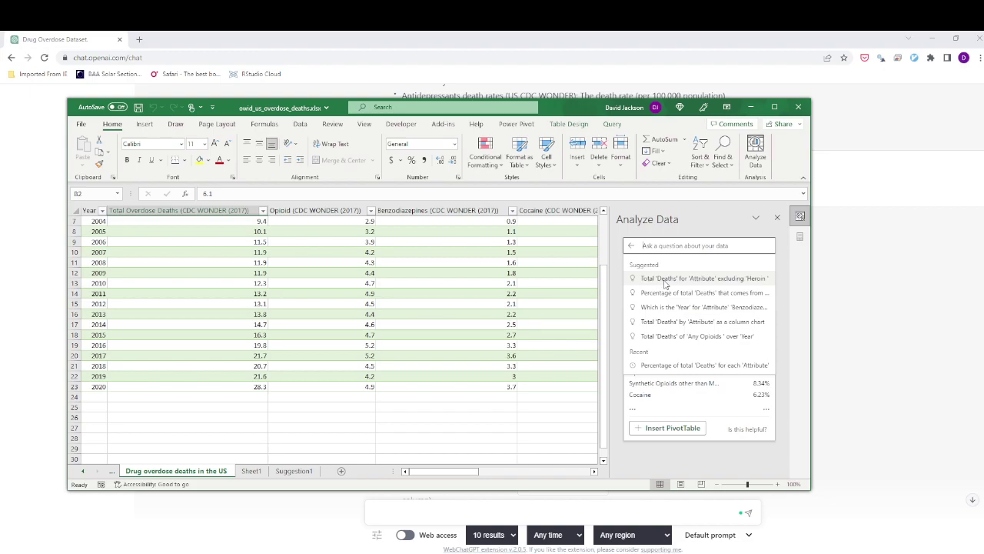
pyautogui.click(665, 280)
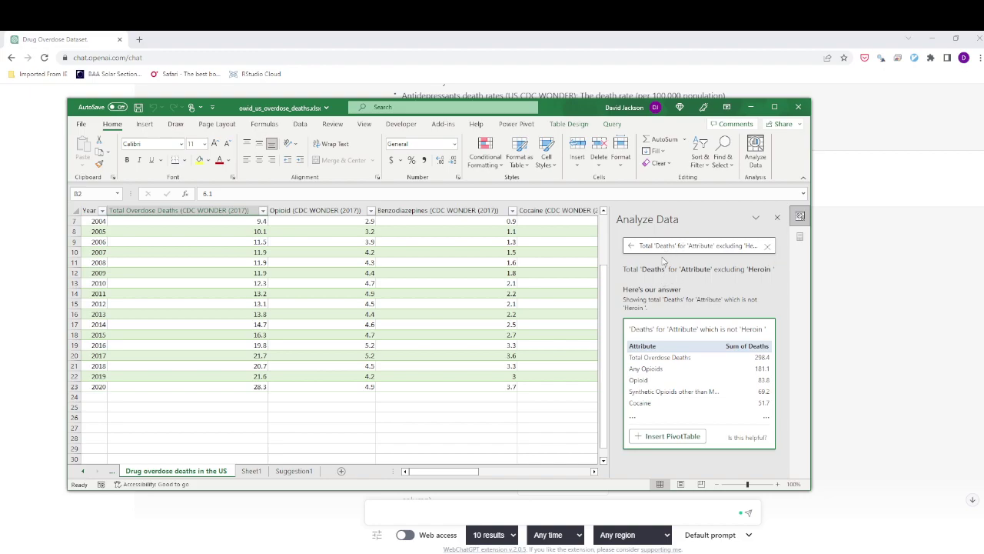
# Step: Return to the discovered insights and examine all the suggested PivotTables and charts, including the additional hidden ones
pyautogui.click(632, 246)
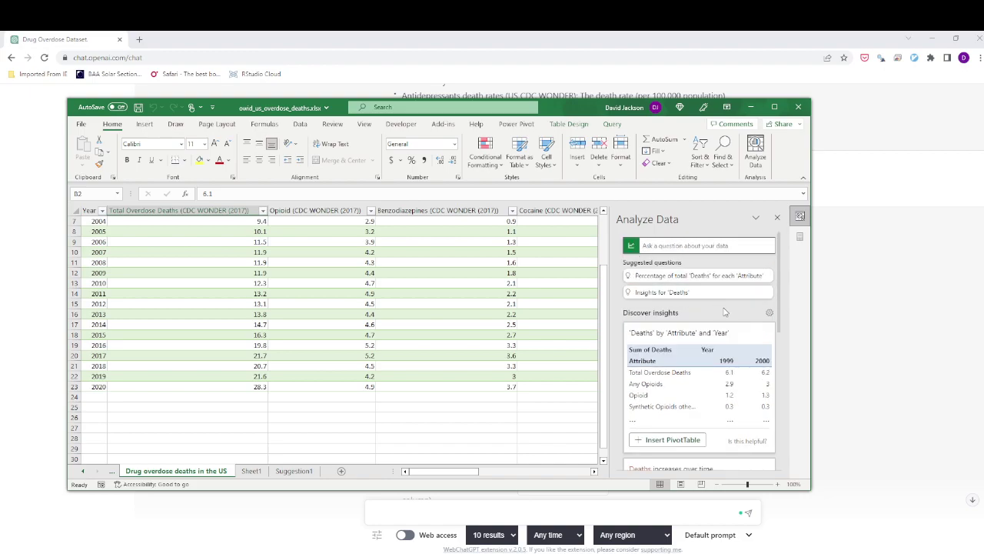
pyautogui.scroll(-4, 723, 310)
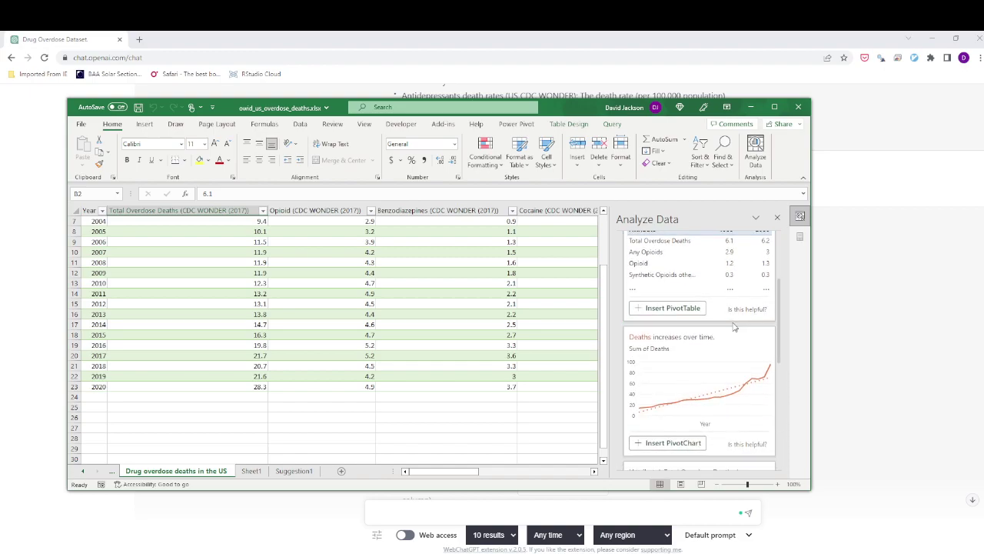
pyautogui.scroll(-1, 734, 326)
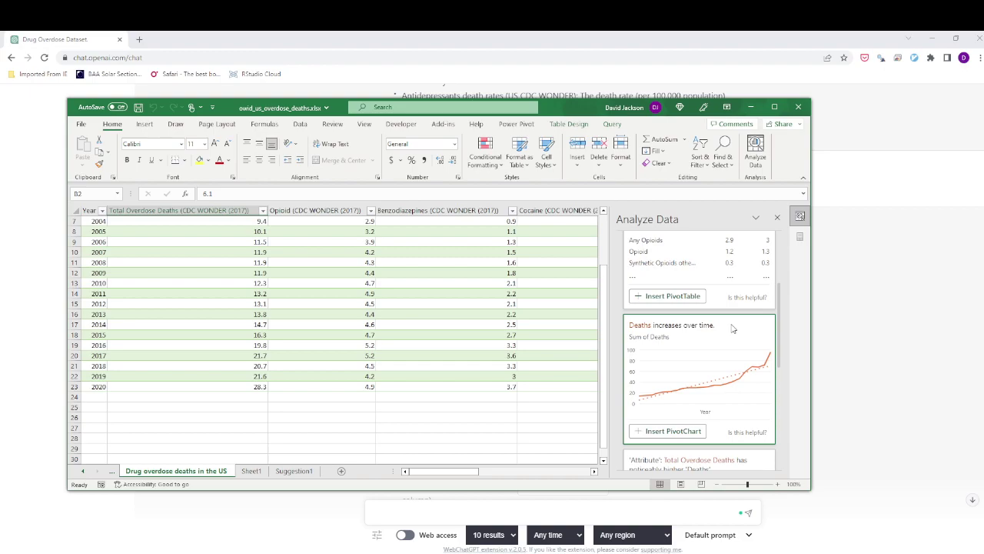
pyautogui.scroll(-4, 732, 331)
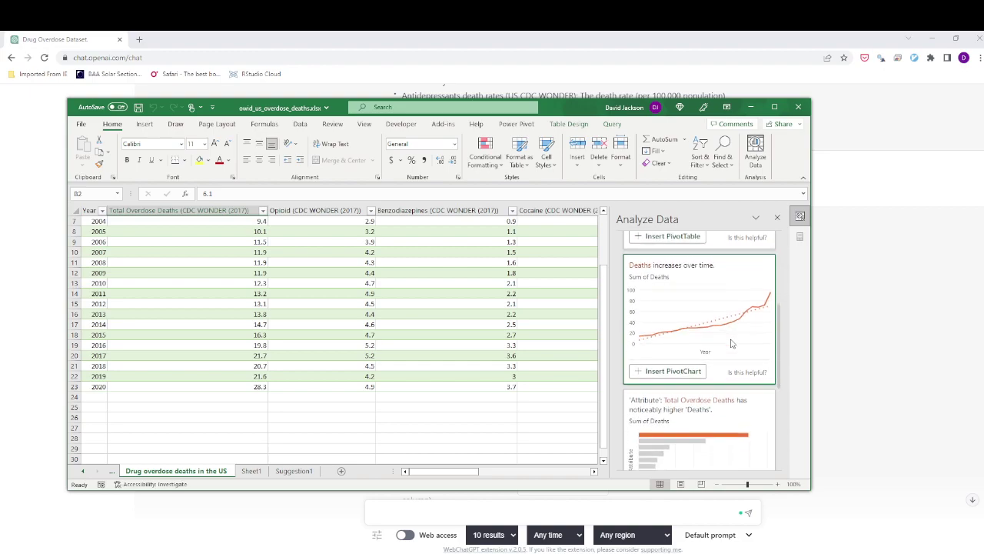
pyautogui.scroll(-3, 732, 344)
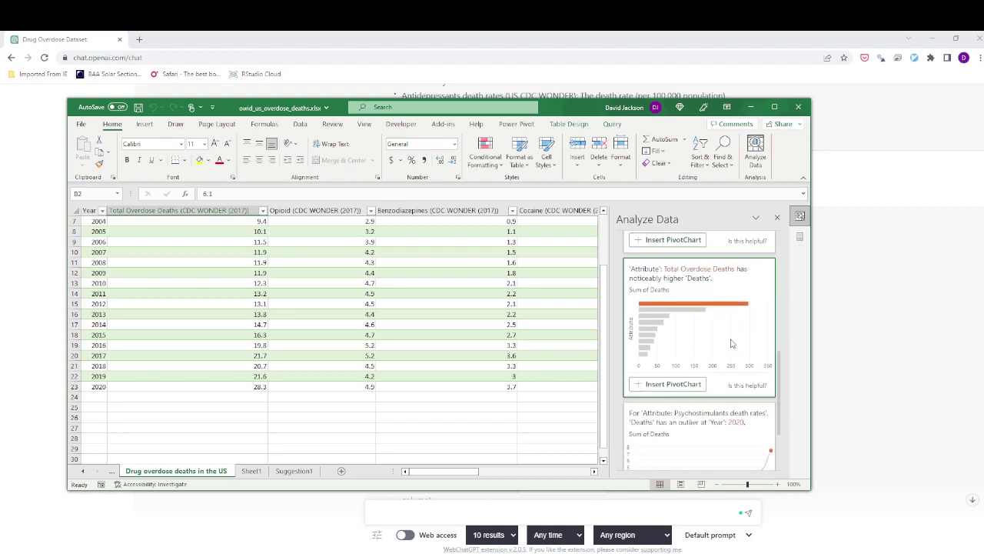
pyautogui.scroll(-1, 730, 346)
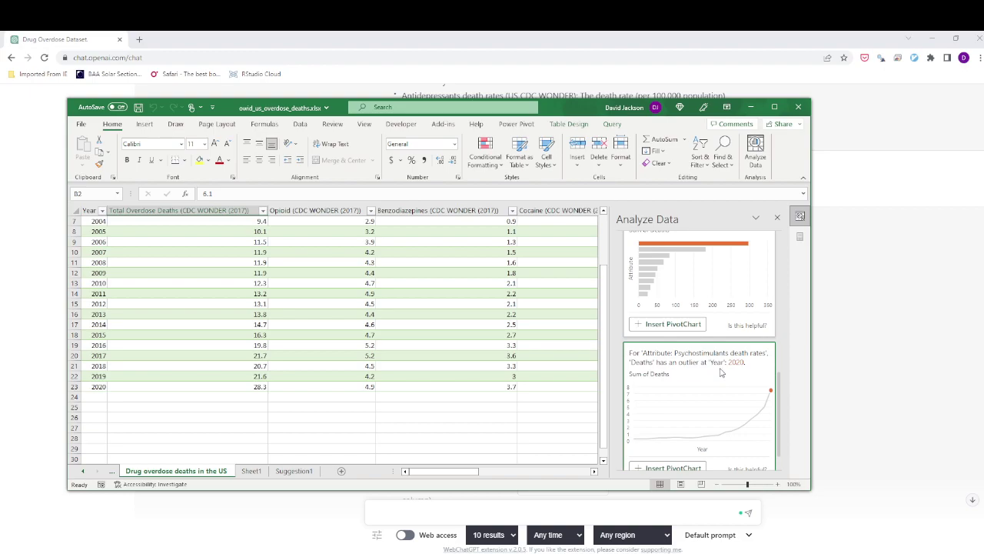
pyautogui.scroll(-1, 721, 373)
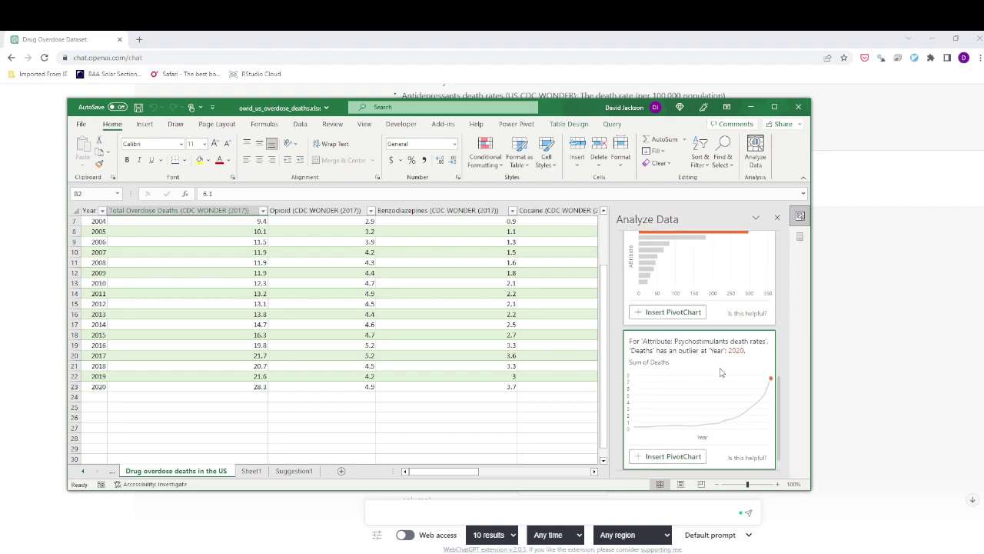
pyautogui.scroll(-2, 721, 373)
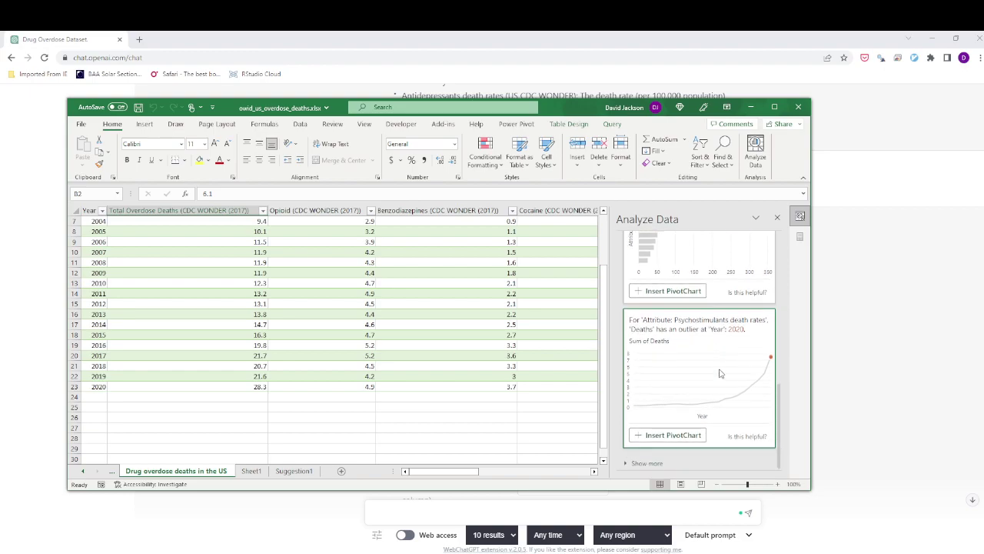
pyautogui.click(648, 461)
pyautogui.scroll(-4, 674, 392)
pyautogui.scroll(-4, 675, 392)
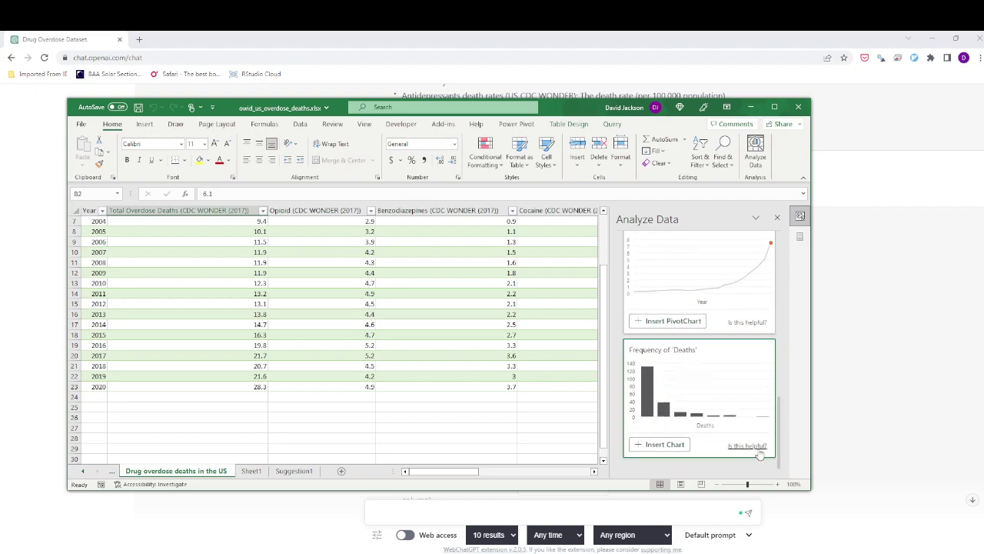
pyautogui.scroll(3, 672, 240)
pyautogui.scroll(10, 671, 240)
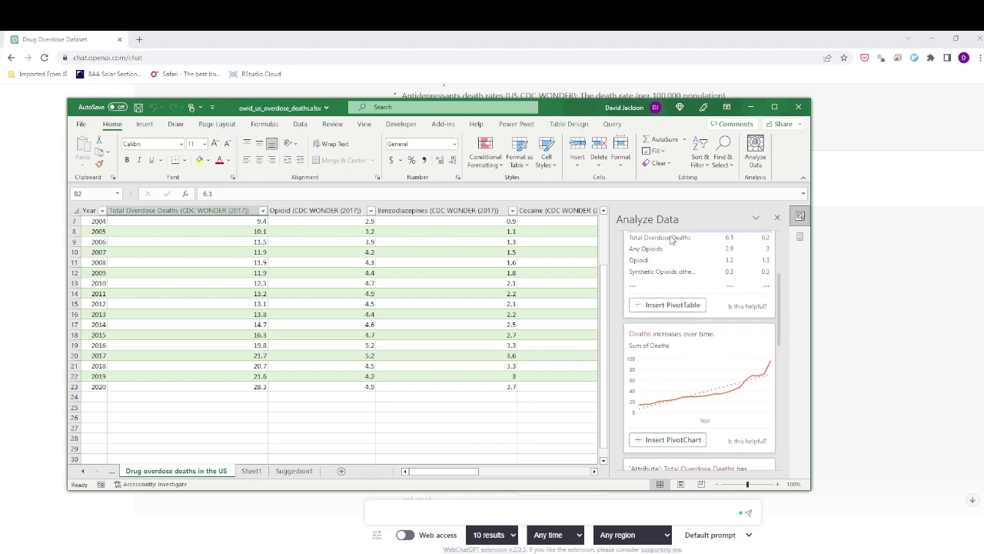
pyautogui.scroll(5, 671, 240)
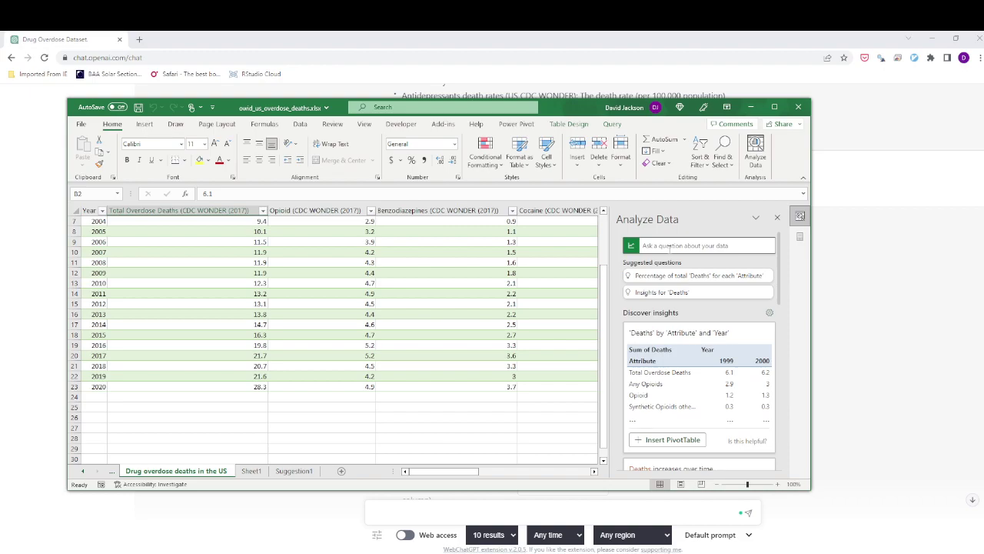
# Step: Review the suggested insights for Deaths in Analyze Data, and close the analysis
pyautogui.click(671, 246)
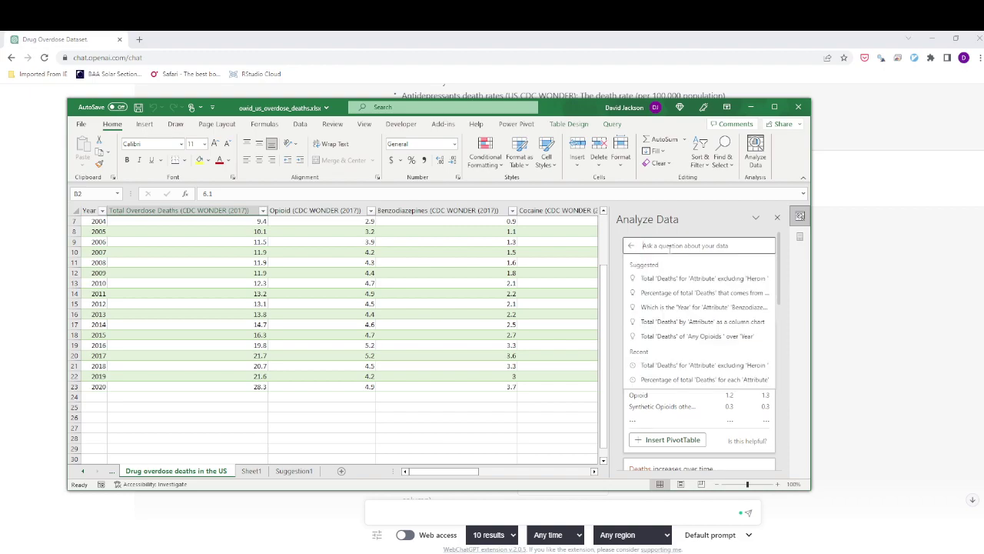
pyautogui.click(630, 248)
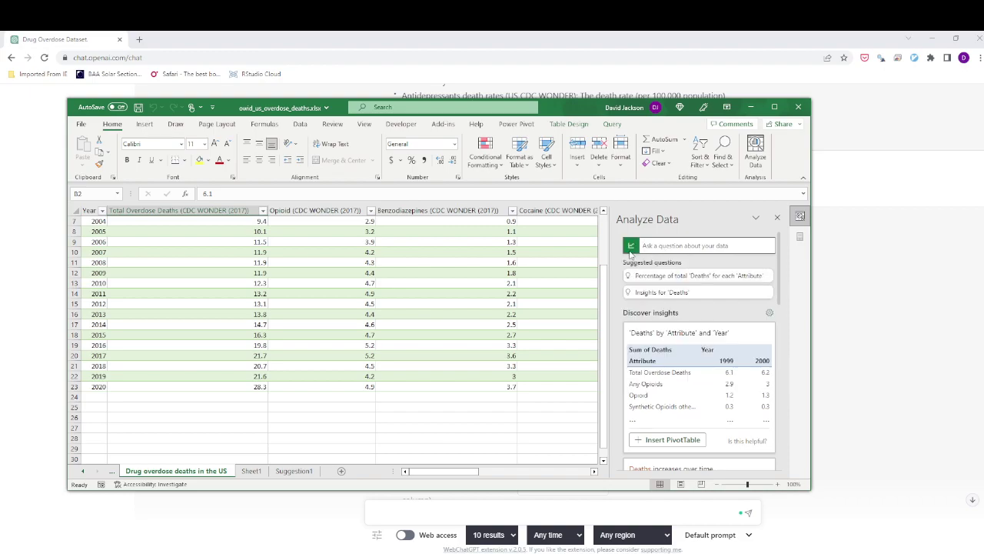
pyautogui.click(671, 293)
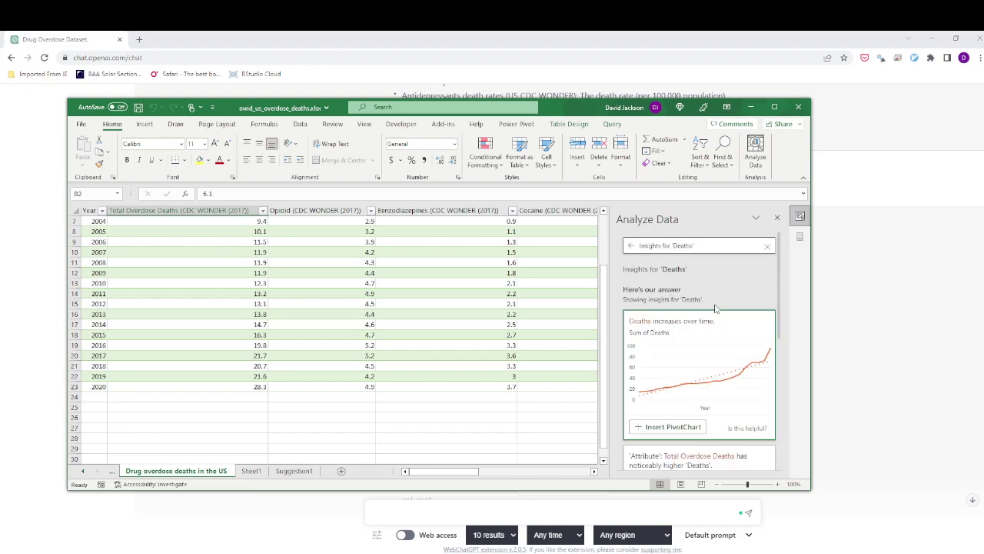
pyautogui.scroll(-2, 715, 307)
pyautogui.scroll(-1, 715, 308)
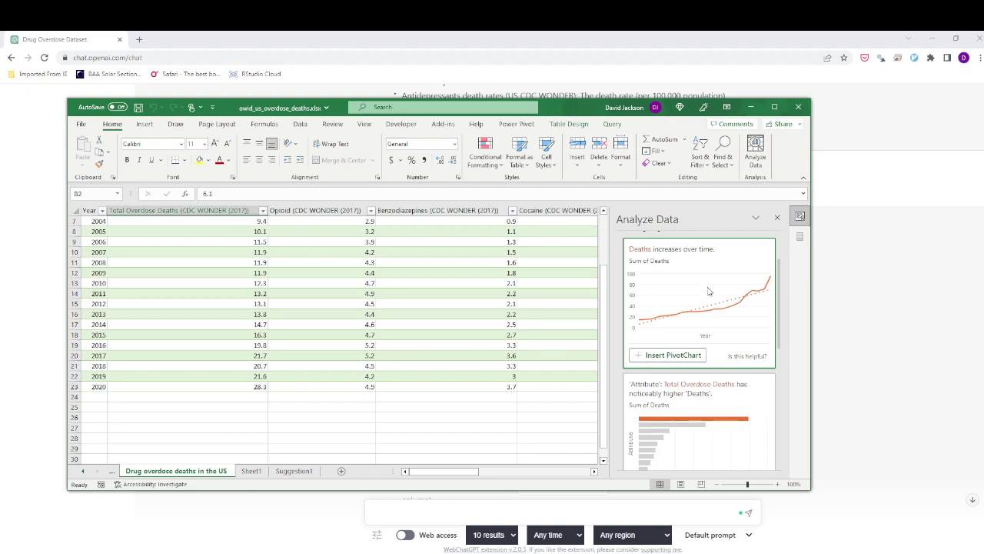
pyautogui.click(776, 217)
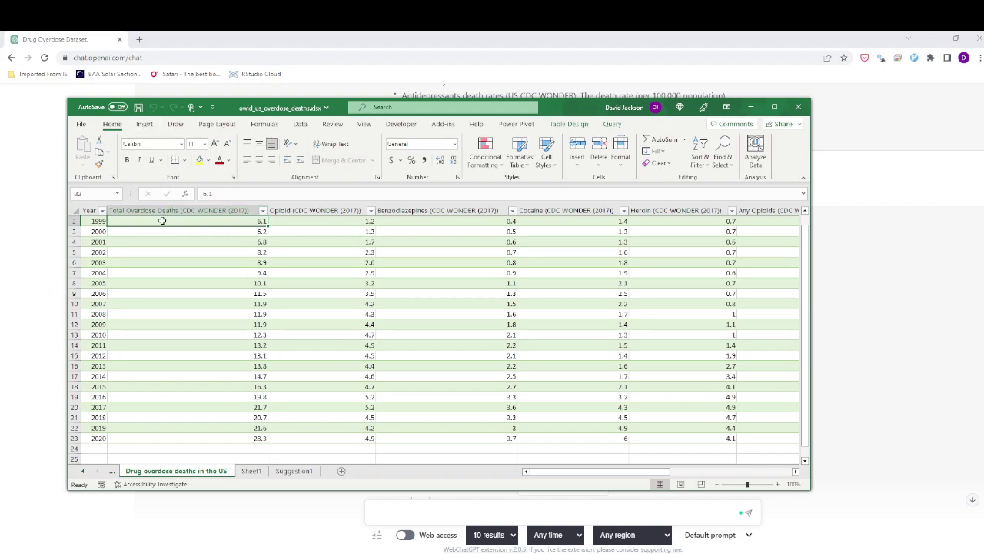
# Step: List the workbook's queries and open the drug_overdose_deaths_unpvot query for editing
pyautogui.click(300, 126)
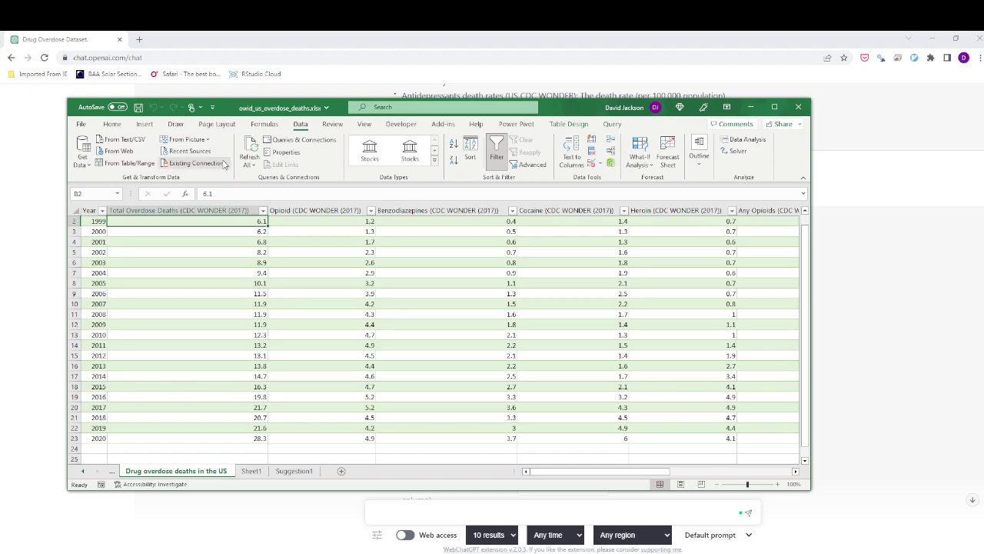
pyautogui.click(301, 141)
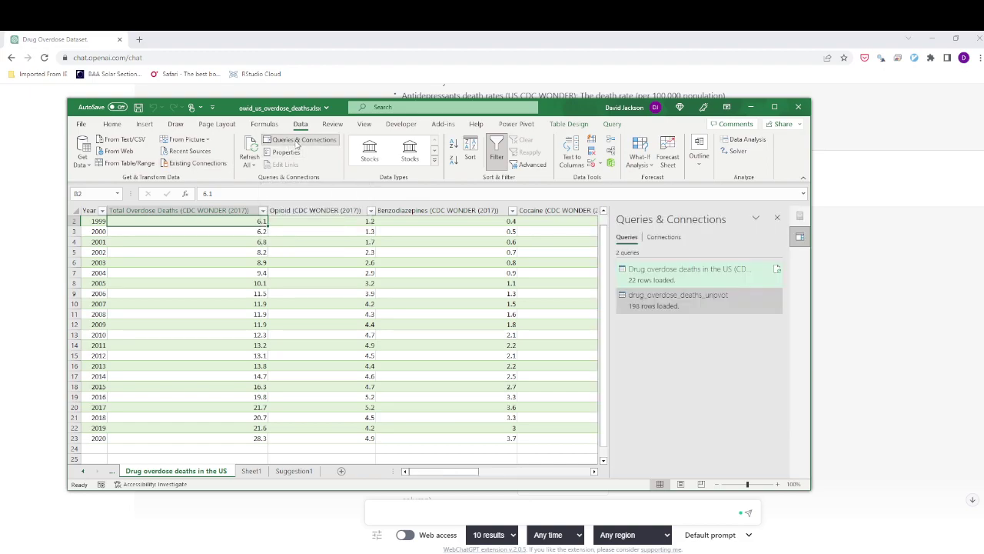
pyautogui.rightClick(648, 301)
pyautogui.click(677, 329)
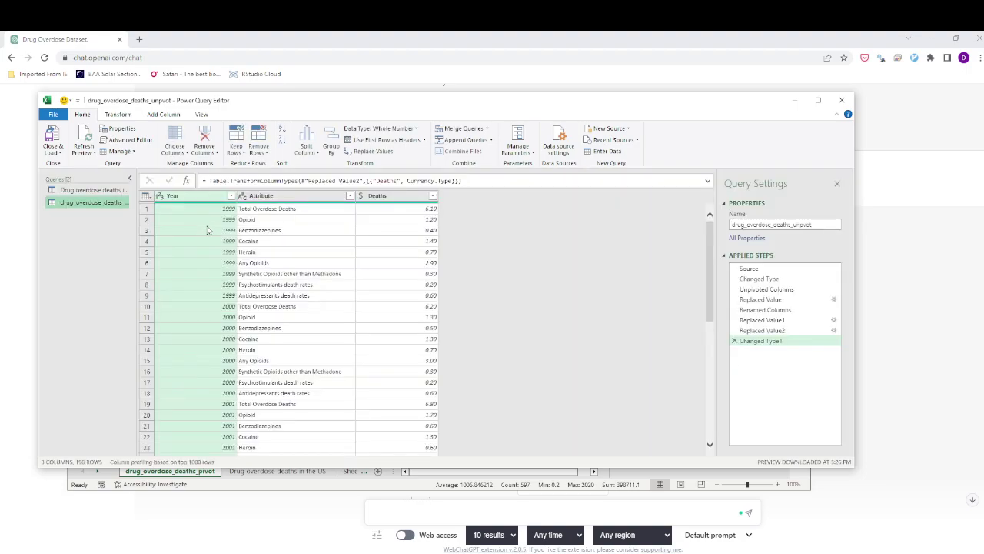
pyautogui.click(283, 198)
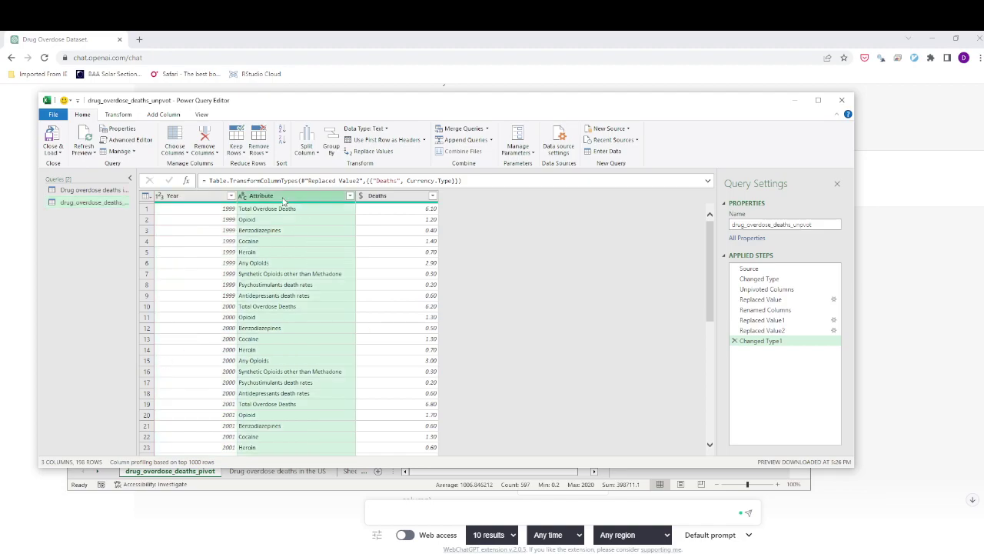
pyautogui.rightClick(284, 198)
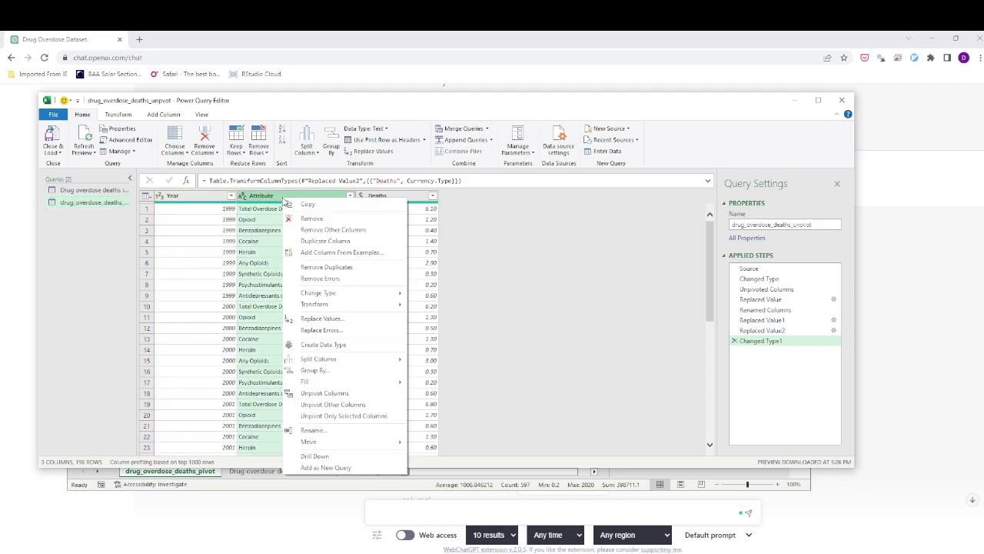
pyautogui.click(275, 197)
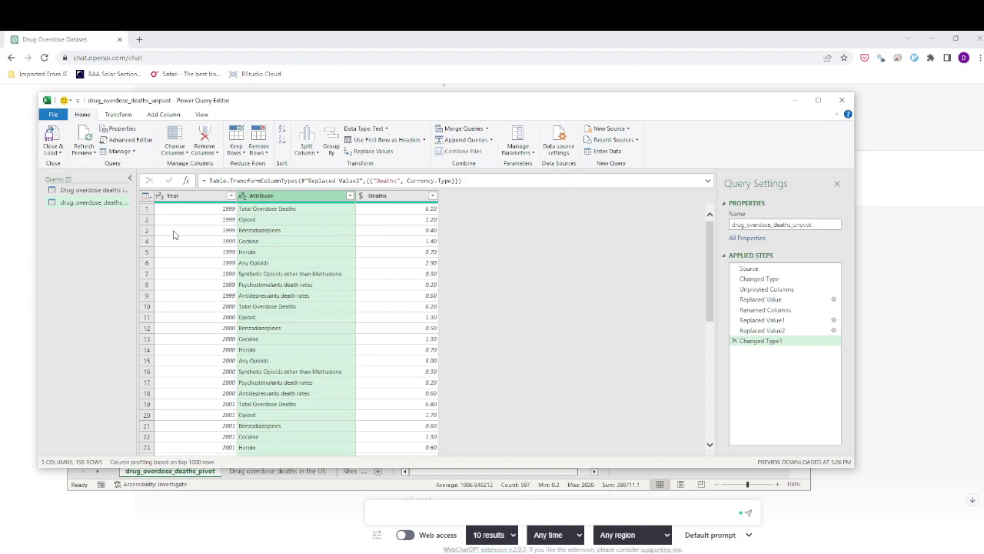
# Step: Duplicate the drug_overdose_deaths_unpvot query in the Power Query Editor
pyautogui.rightClick(94, 205)
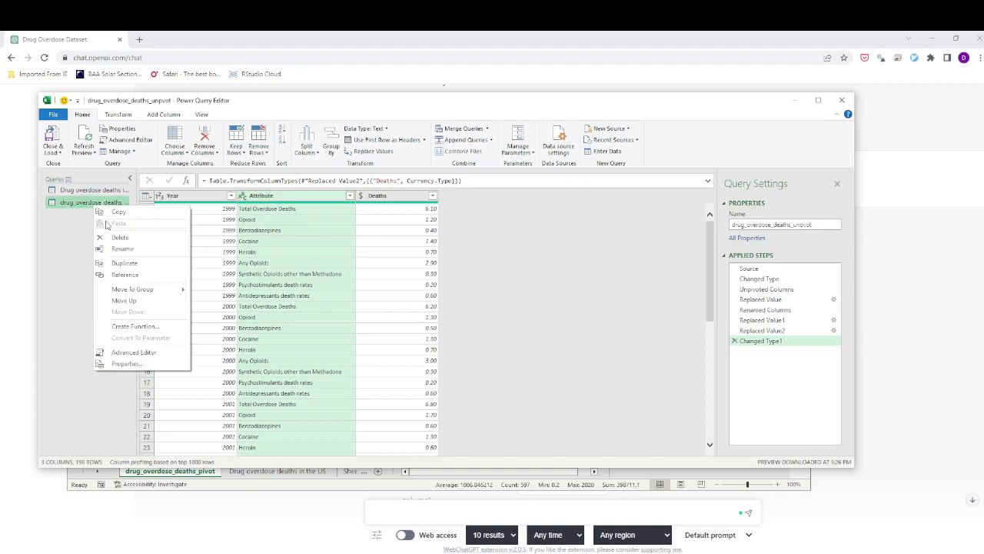
pyautogui.click(124, 263)
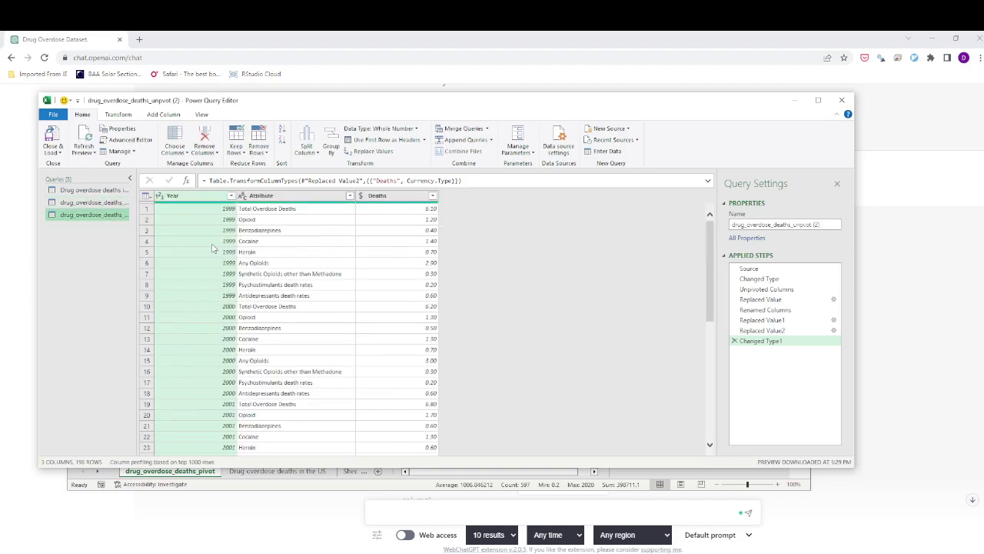
# Step: Rename the duplicated query as total_drug_overdose_deaths_year
pyautogui.click(824, 224)
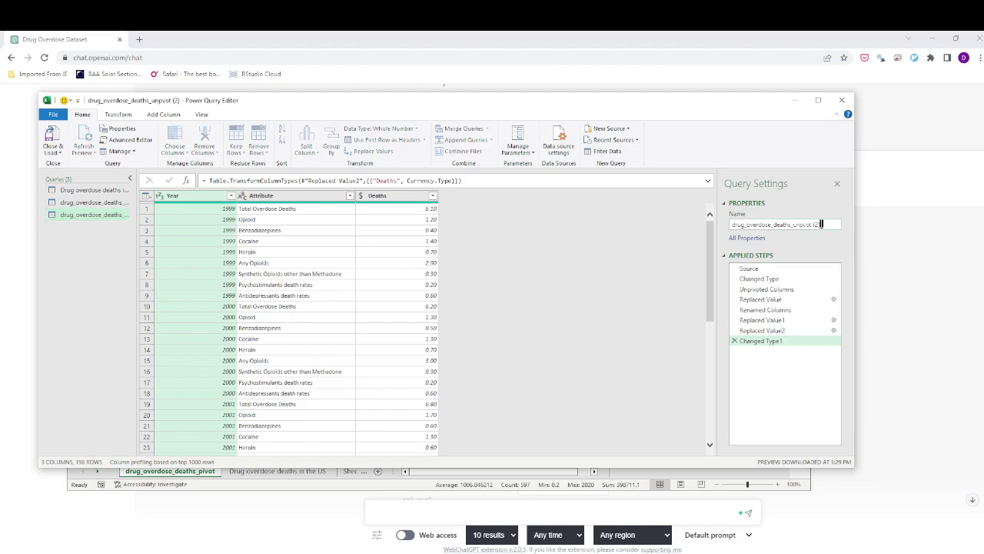
pyautogui.press('BackSpace')
pyautogui.press('BackSpace')
pyautogui.press('BackSpace')
pyautogui.press('BackSpace')
pyautogui.press('BackSpace')
pyautogui.press('BackSpace')
pyautogui.press('BackSpace')
pyautogui.press('BackSpace')
pyautogui.press('BackSpace')
pyautogui.press('BackSpace')
pyautogui.press('BackSpace')
pyautogui.press('Left')
pyautogui.press('Left')
pyautogui.press('Left')
pyautogui.press('Left')
pyautogui.press('Left')
pyautogui.press('Left')
pyautogui.press('Left')
pyautogui.press('Left')
pyautogui.press('Left')
pyautogui.press('Left')
pyautogui.press('Left')
pyautogui.press('Left')
pyautogui.press('Left')
pyautogui.press('Left')
pyautogui.press('Left')
pyautogui.press('Left')
pyautogui.press('Left')
pyautogui.press('Left')
pyautogui.press('Left')
pyautogui.press('Left')
pyautogui.write('tota')
pyautogui.write('l')
pyautogui.write('_')
pyautogui.write('l_')
pyautogui.write('_year')
pyautogui.press('BackSpace')
pyautogui.press('BackSpace')
pyautogui.write('ar')
pyautogui.press('BackSpace')
pyautogui.press('BackSpace')
pyautogui.write('ar')
pyautogui.press('Return')
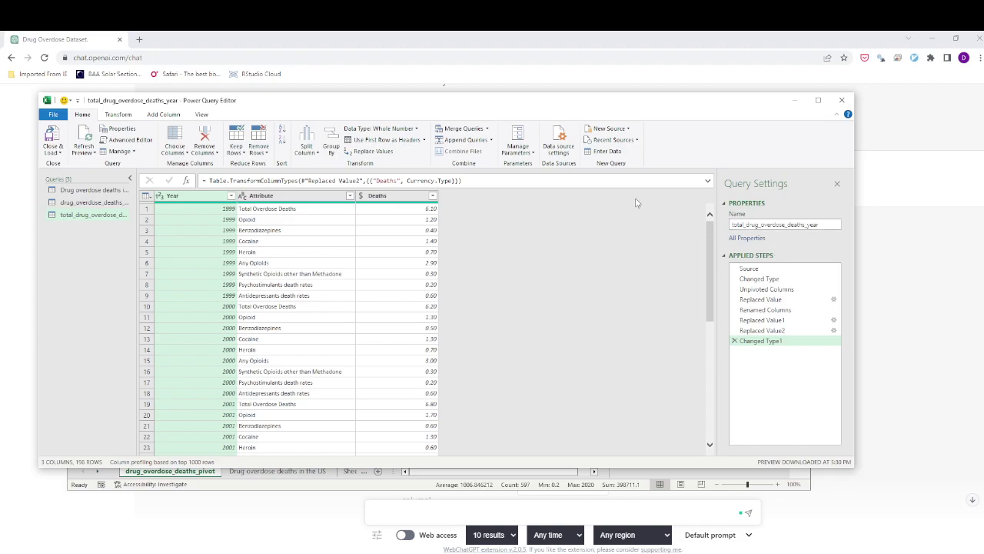
# Step: Filter the Attribute column of the total_drug_overdose_deaths_year query to keep only Total Overdose Deaths
pyautogui.click(350, 196)
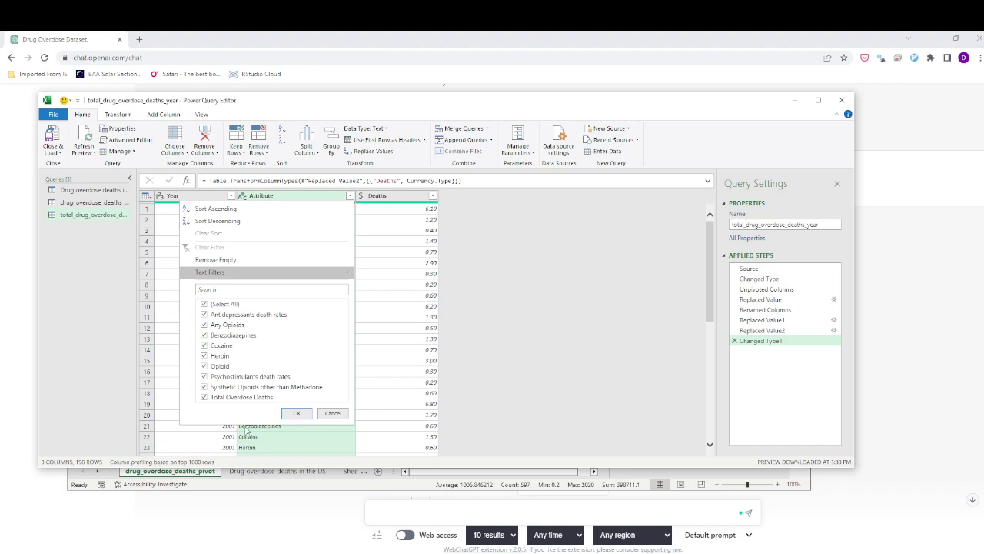
pyautogui.click(204, 398)
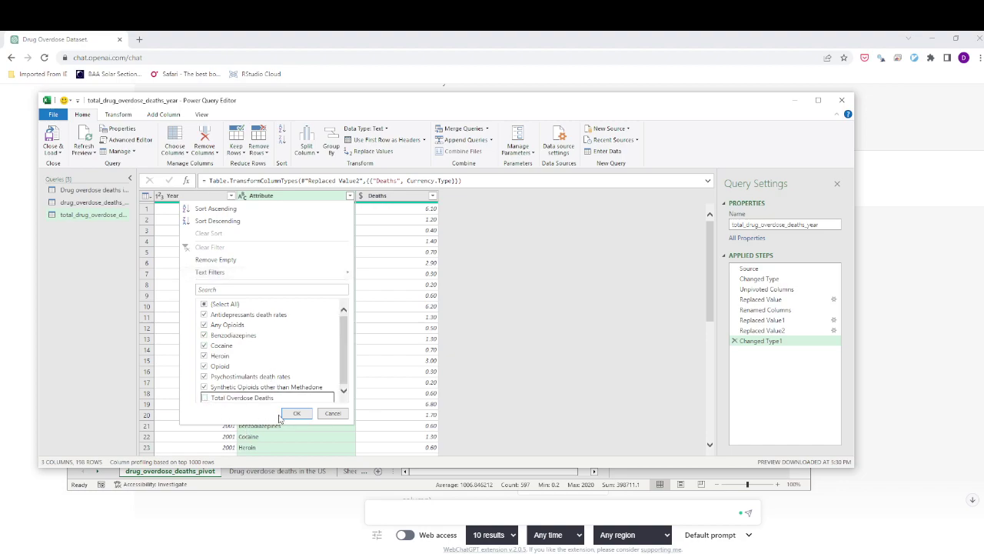
pyautogui.click(204, 304)
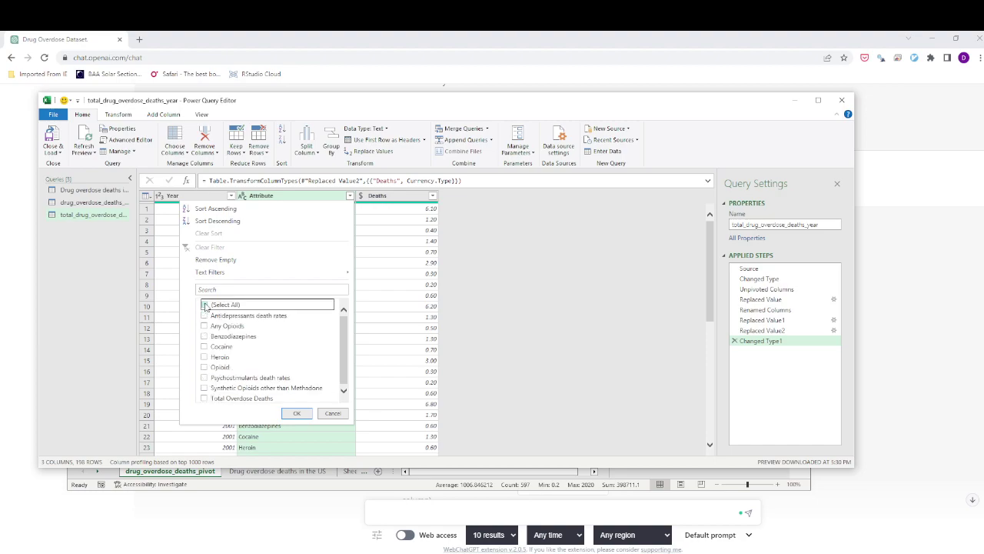
pyautogui.click(205, 398)
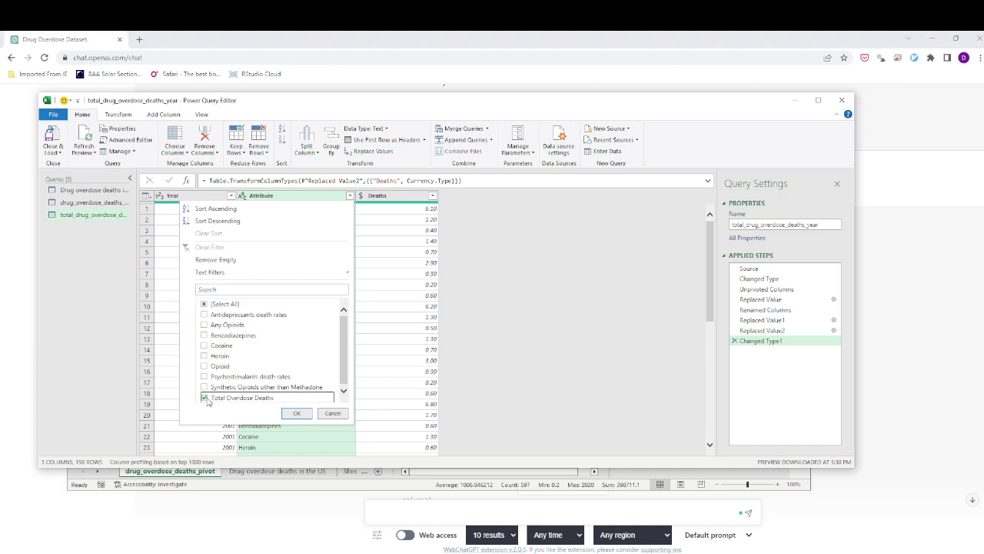
pyautogui.click(297, 414)
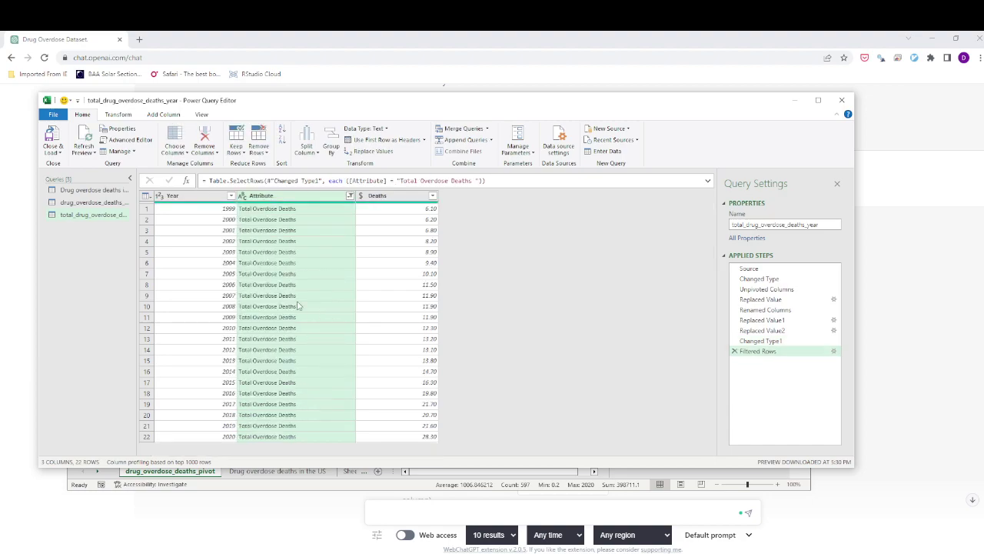
# Step: Duplicate the drug_overdose_deaths_unpvot query once more
pyautogui.rightClick(109, 205)
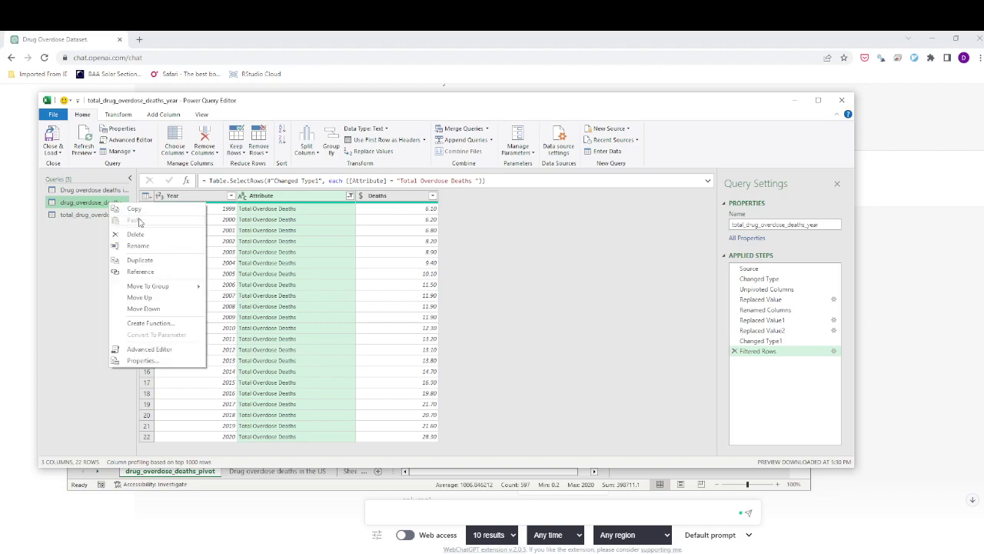
pyautogui.click(152, 264)
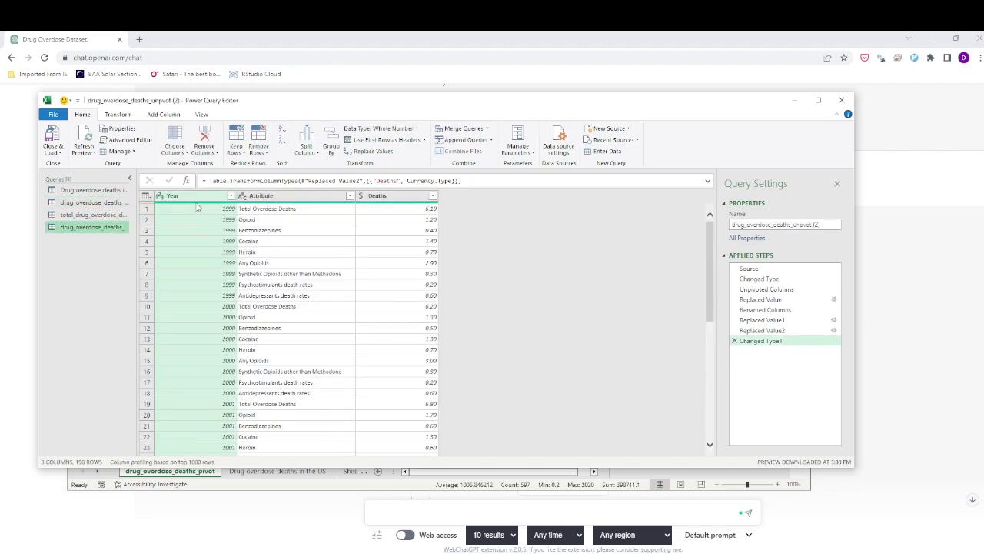
pyautogui.click(300, 196)
pyautogui.rightClick(300, 196)
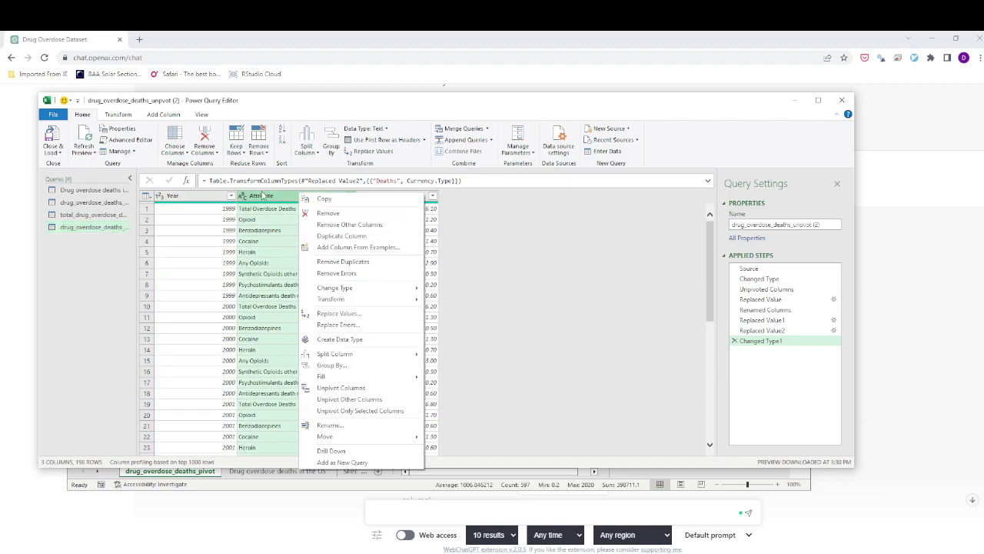
pyautogui.click(263, 198)
pyautogui.rightClick(264, 199)
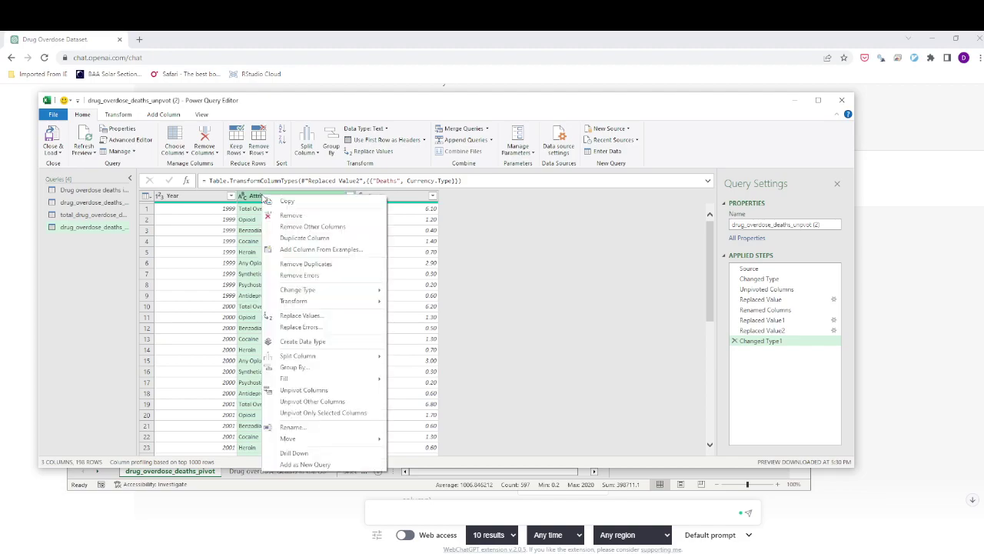
pyautogui.click(490, 244)
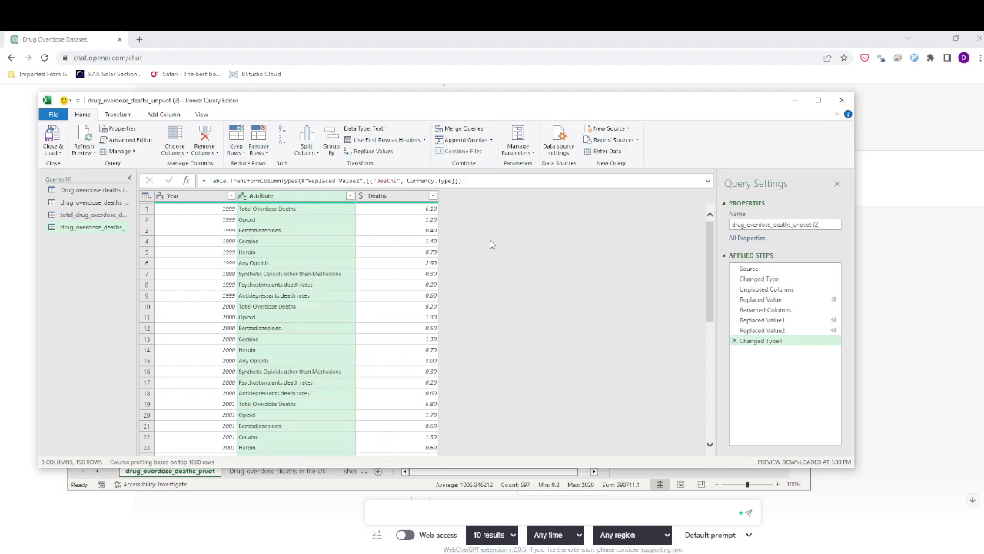
# Step: Filter the new duplicate's Attribute column to keep only Antidepressants death rates and Psychostimulants death rates
pyautogui.click(350, 196)
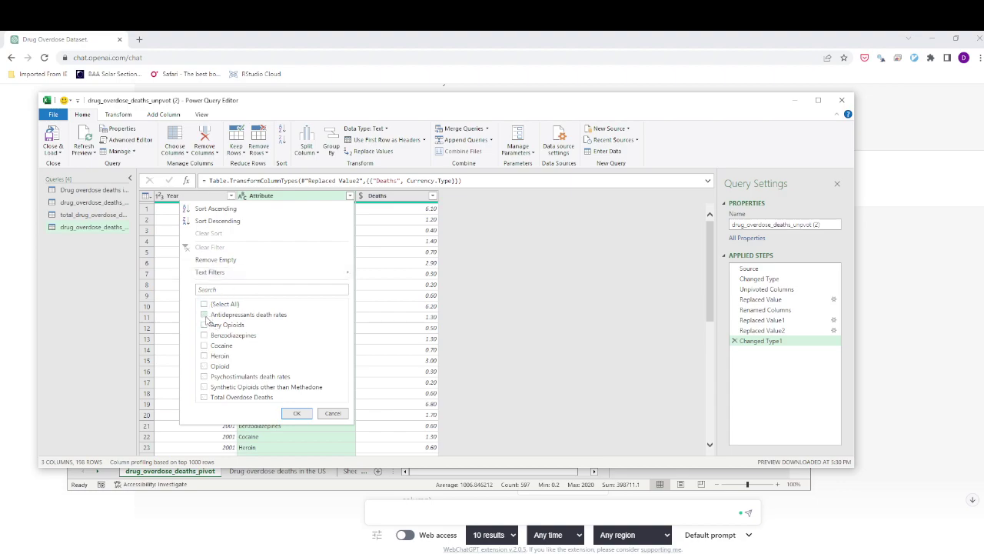
pyautogui.click(206, 316)
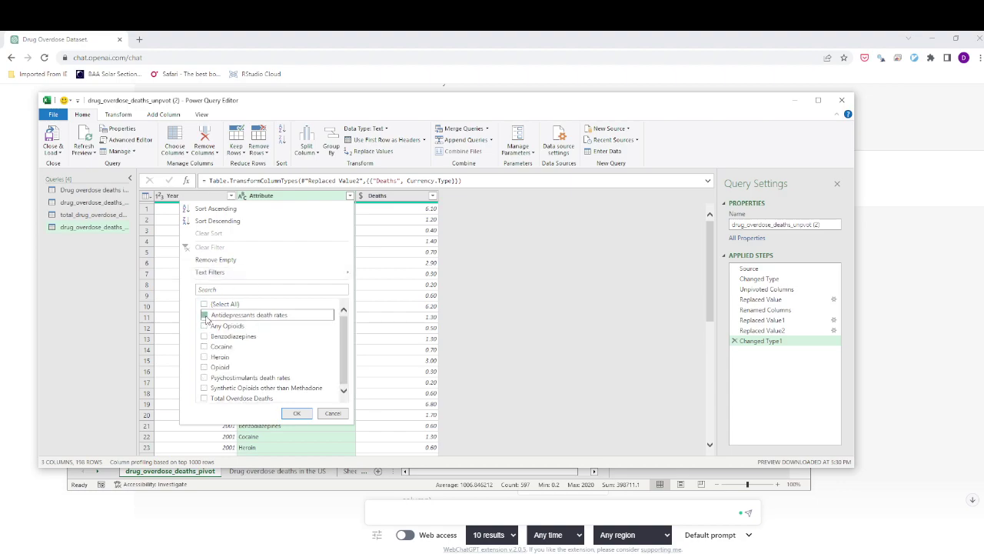
pyautogui.click(204, 377)
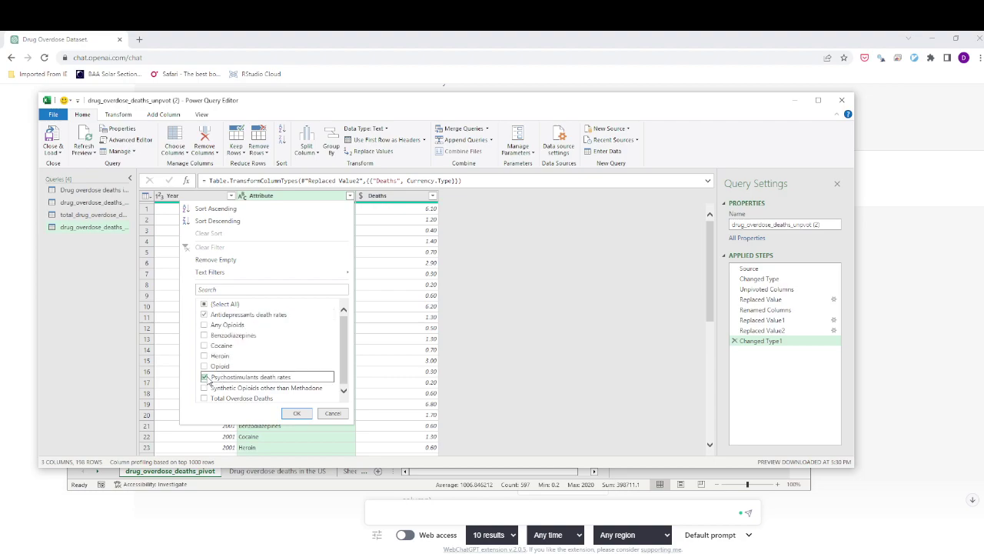
pyautogui.click(342, 368)
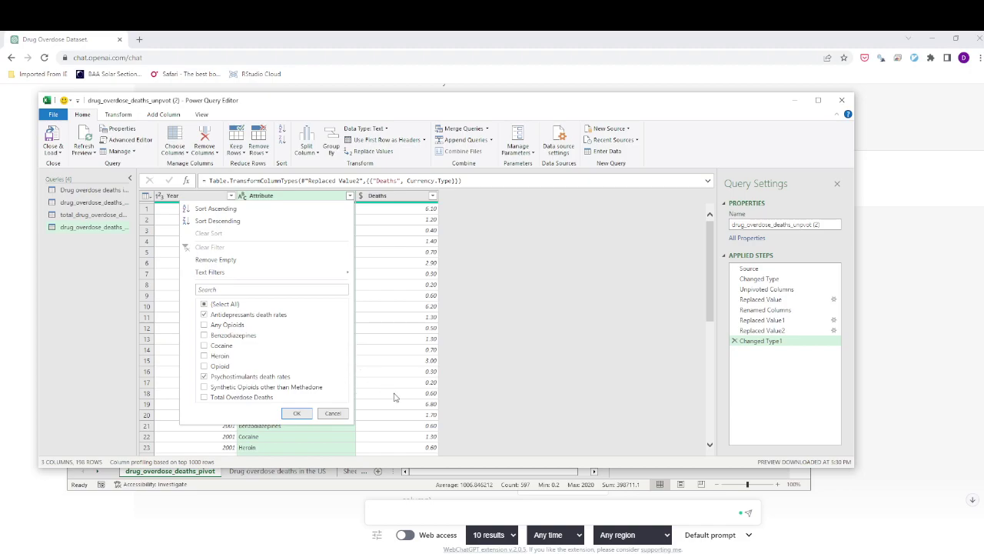
pyautogui.click(295, 415)
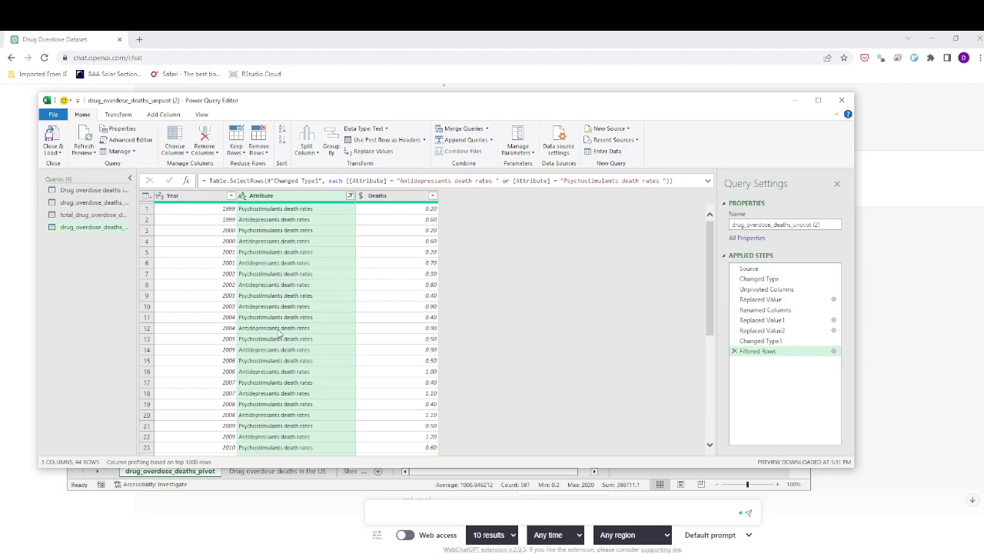
# Step: Check the previews of the unpivoted query and its two filtered duplicates, and load the new queries into the workbook
pyautogui.click(116, 190)
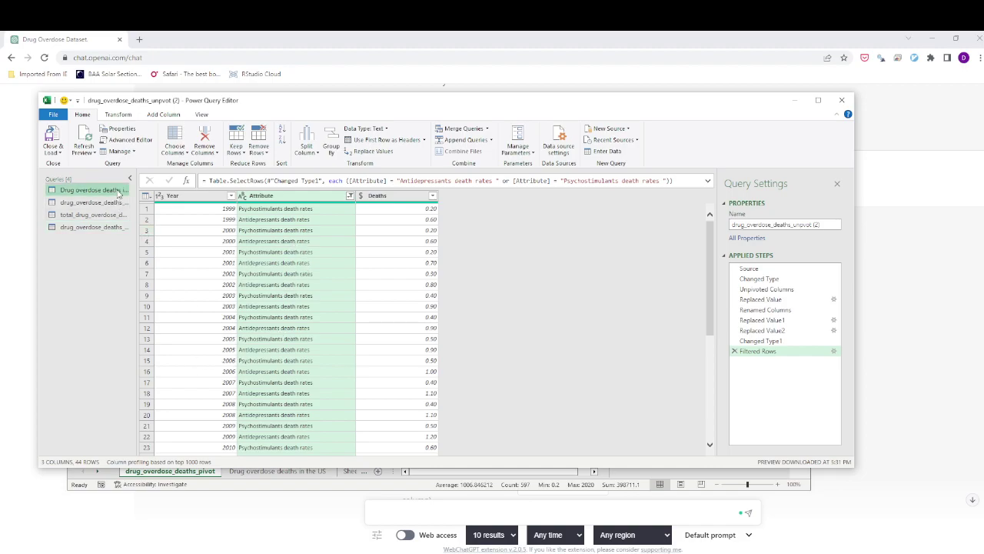
pyautogui.click(115, 202)
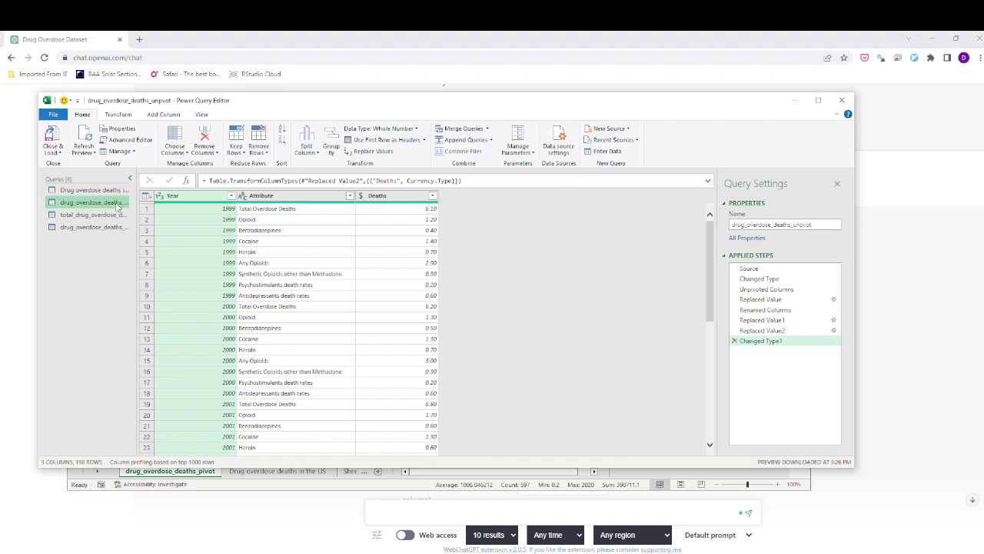
pyautogui.click(115, 215)
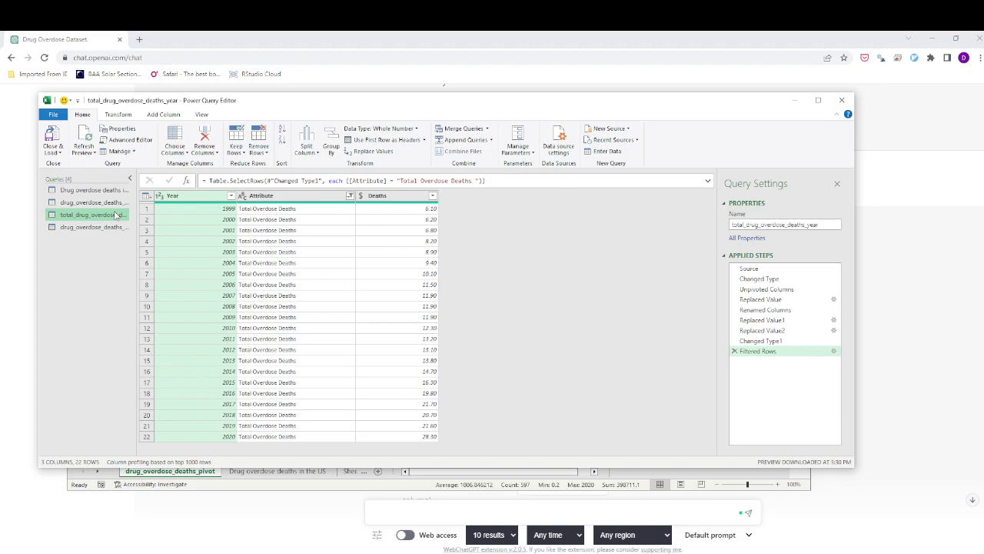
pyautogui.click(113, 226)
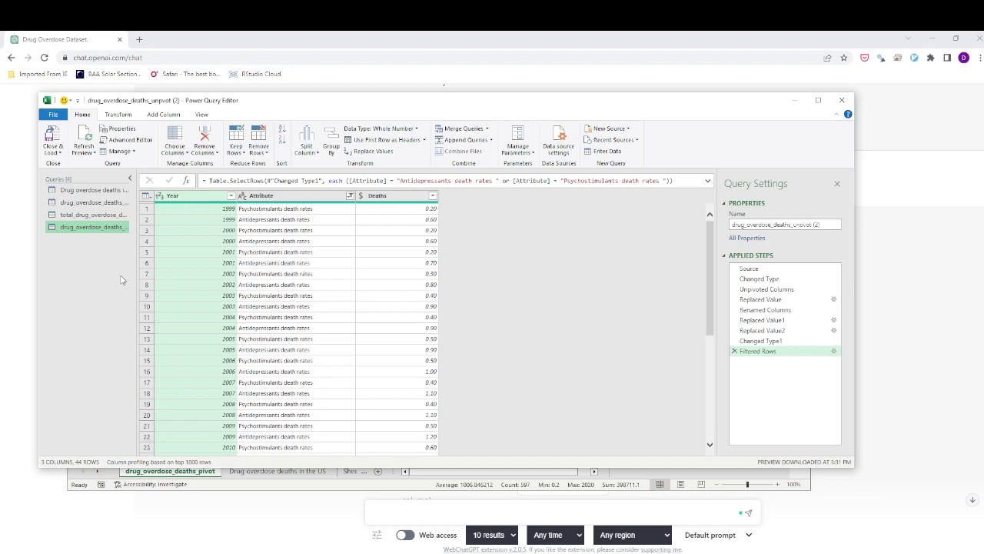
pyautogui.click(63, 140)
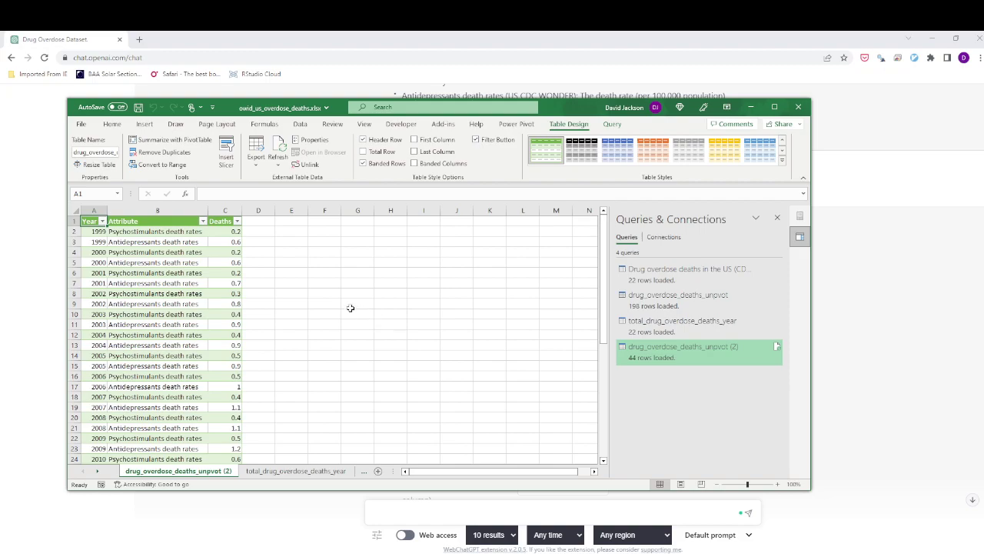
# Step: Run Analyze Data on the drug_overdose_deaths_unpvot (2) table and review the suggested PivotTables and charts
pyautogui.click(136, 230)
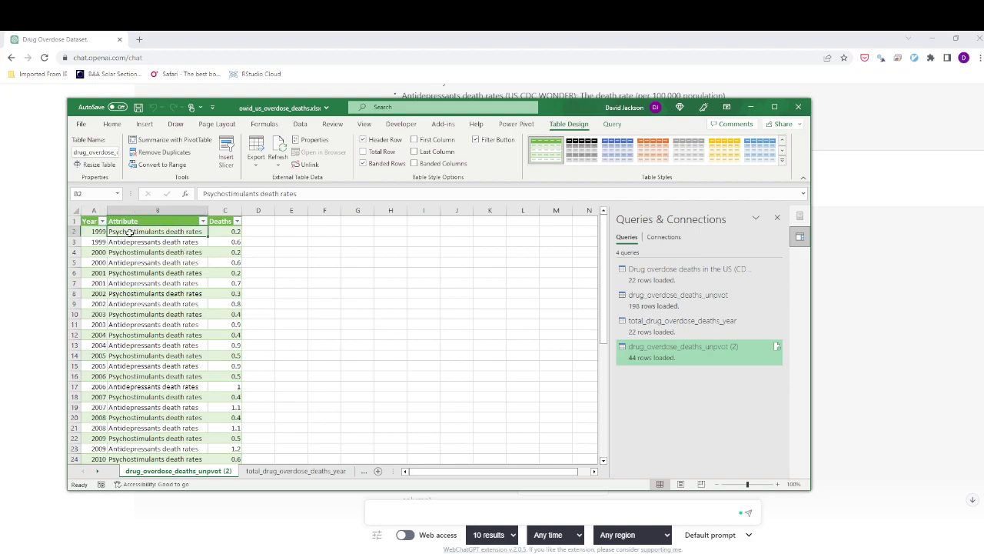
pyautogui.click(777, 218)
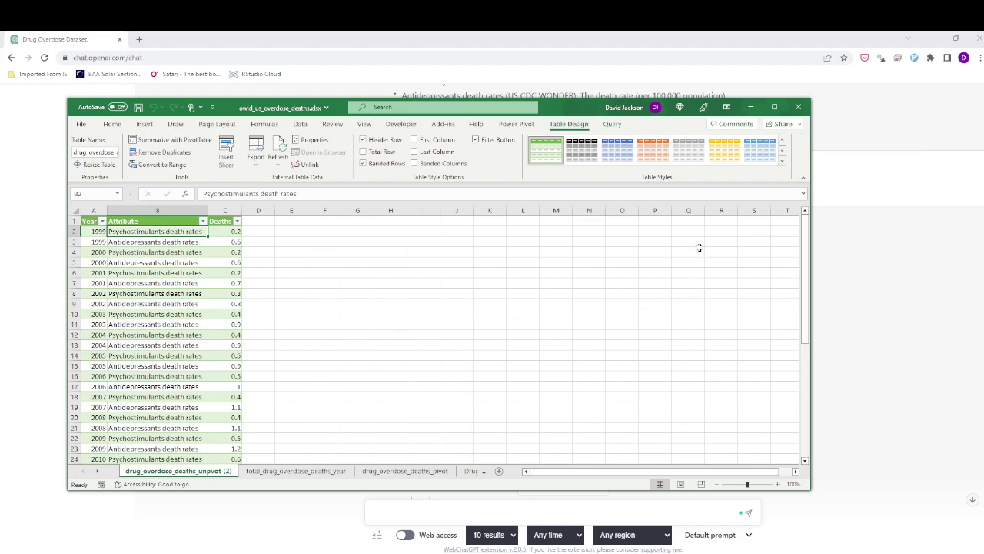
pyautogui.click(121, 126)
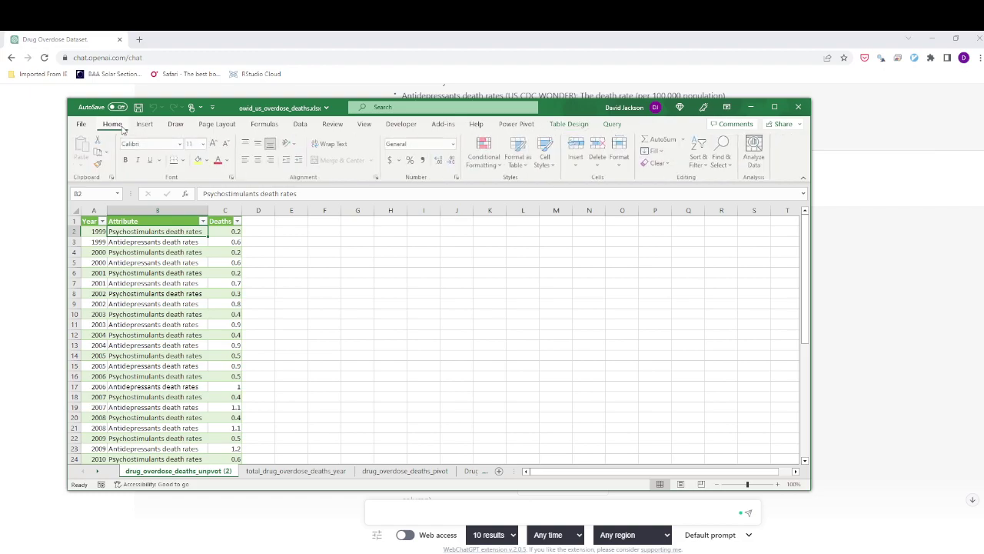
pyautogui.click(755, 151)
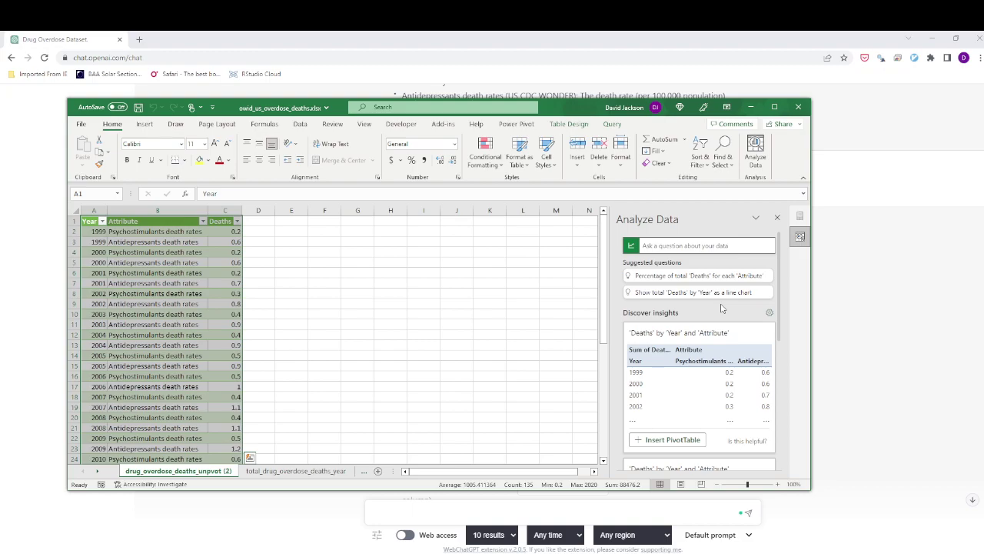
pyautogui.scroll(-3, 722, 309)
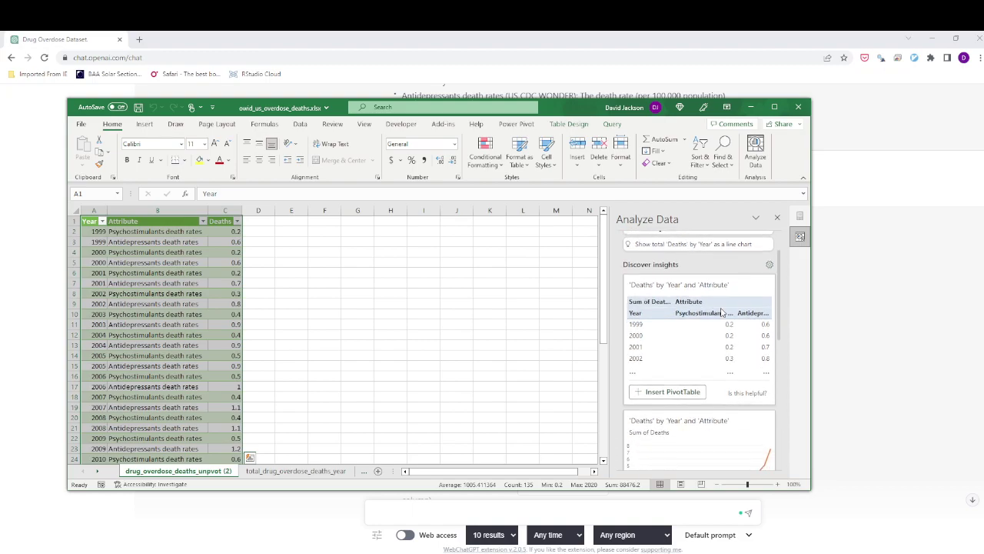
pyautogui.scroll(-1, 721, 311)
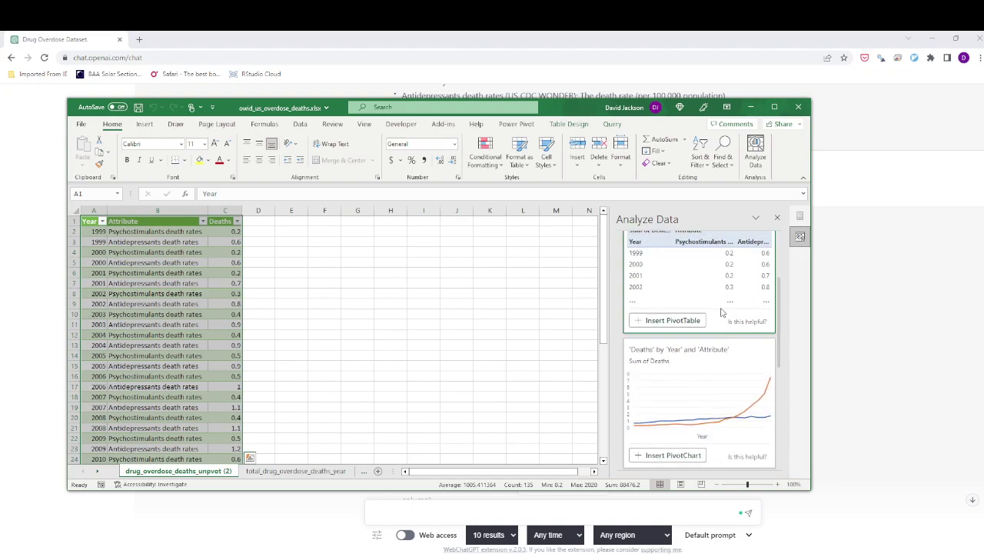
pyautogui.scroll(-3, 722, 312)
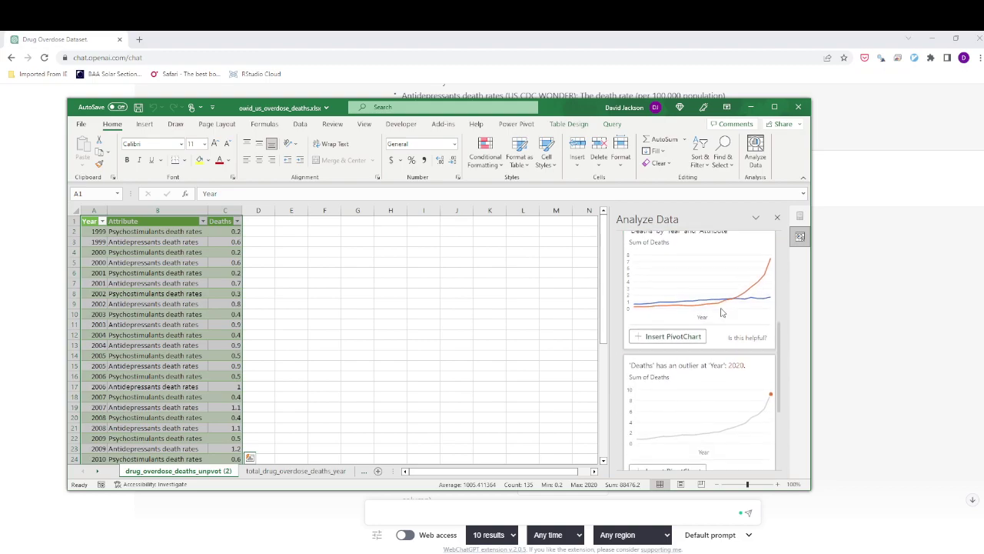
pyautogui.scroll(-4, 722, 311)
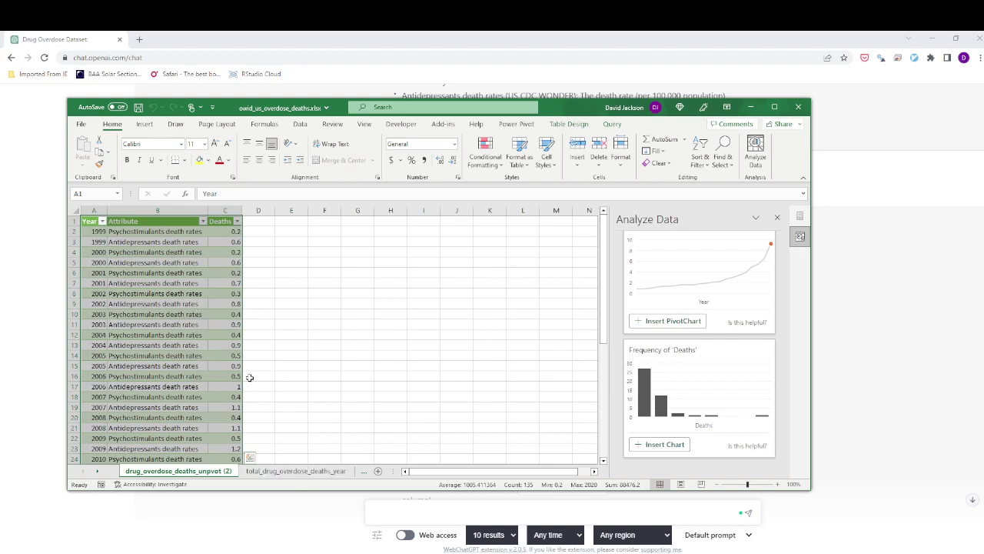
# Step: Run Analyze Data on the total_drug_overdose_deaths_year table and review the suggested PivotTable and charts
pyautogui.click(310, 471)
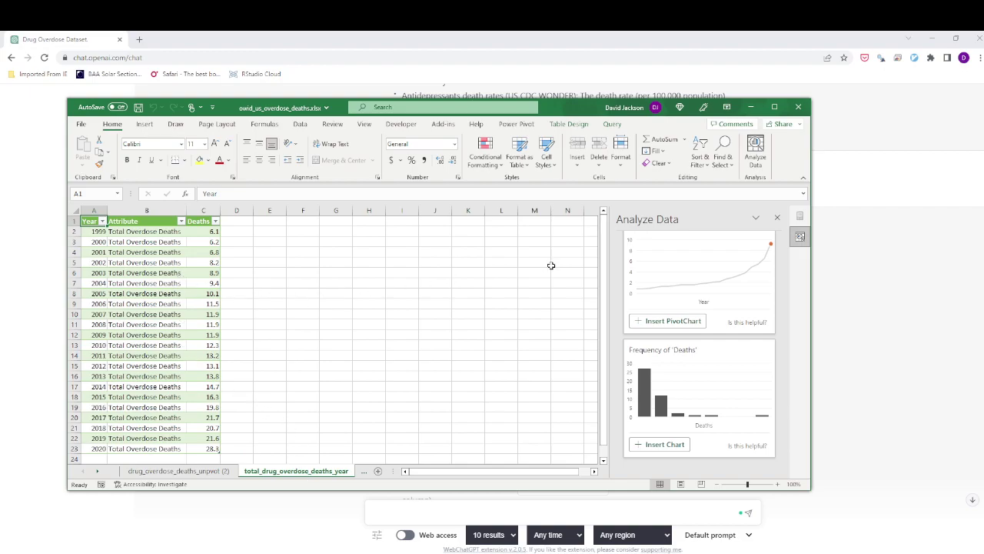
pyautogui.click(778, 218)
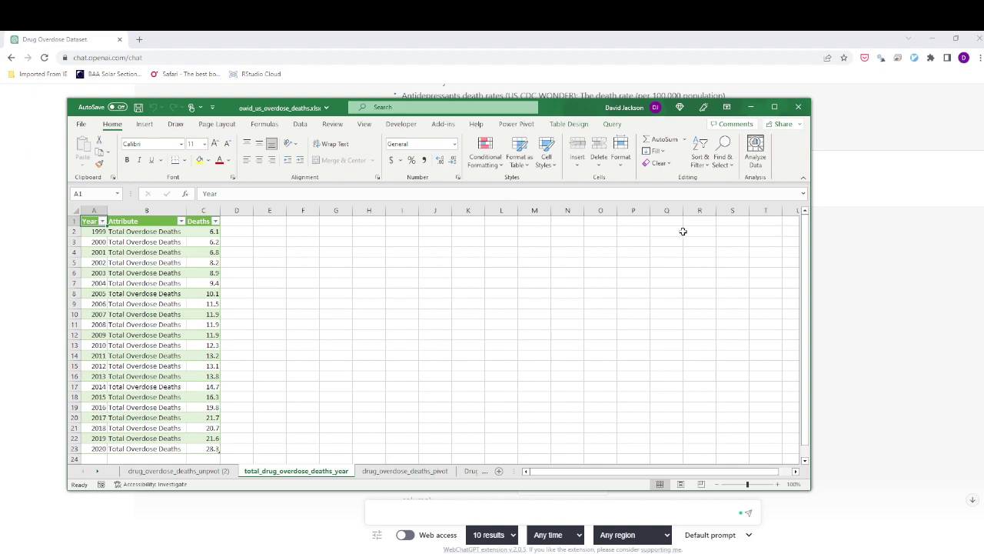
pyautogui.click(97, 232)
pyautogui.click(755, 150)
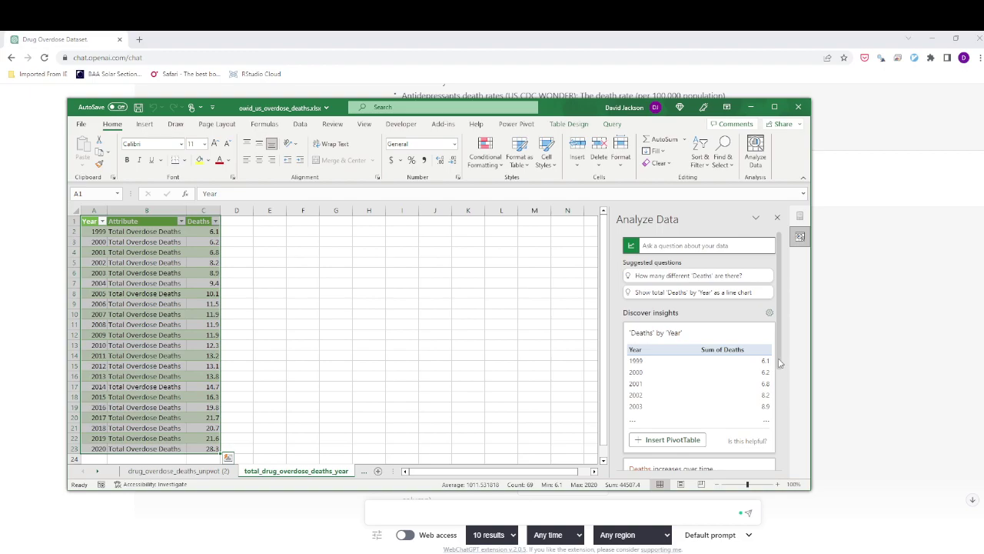
pyautogui.scroll(-3, 704, 387)
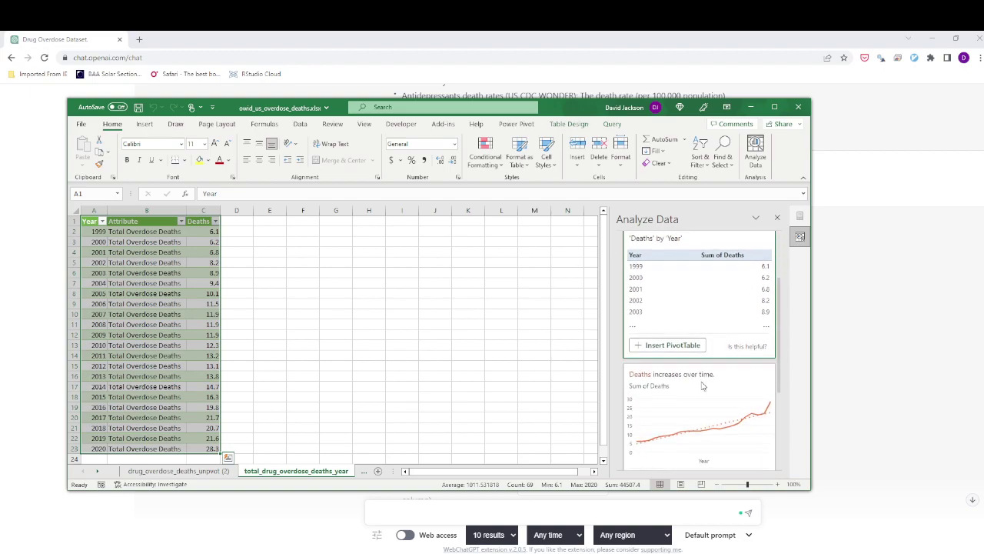
pyautogui.scroll(-3, 702, 386)
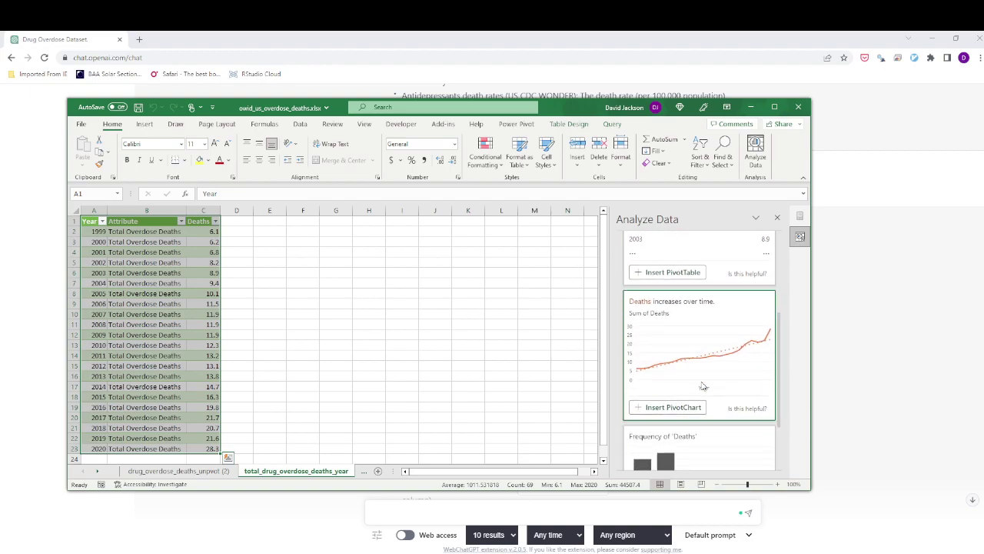
pyautogui.scroll(-1, 702, 386)
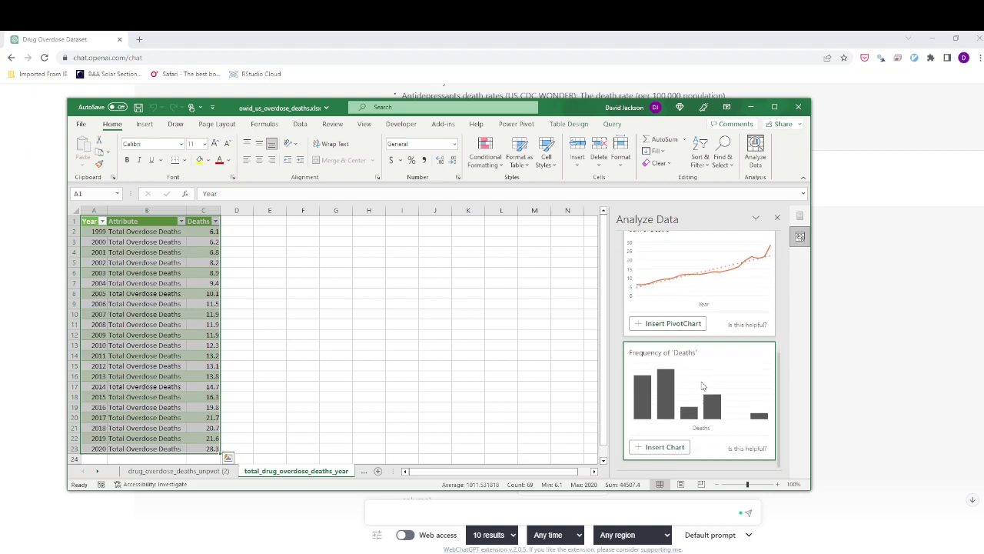
pyautogui.scroll(-1, 702, 386)
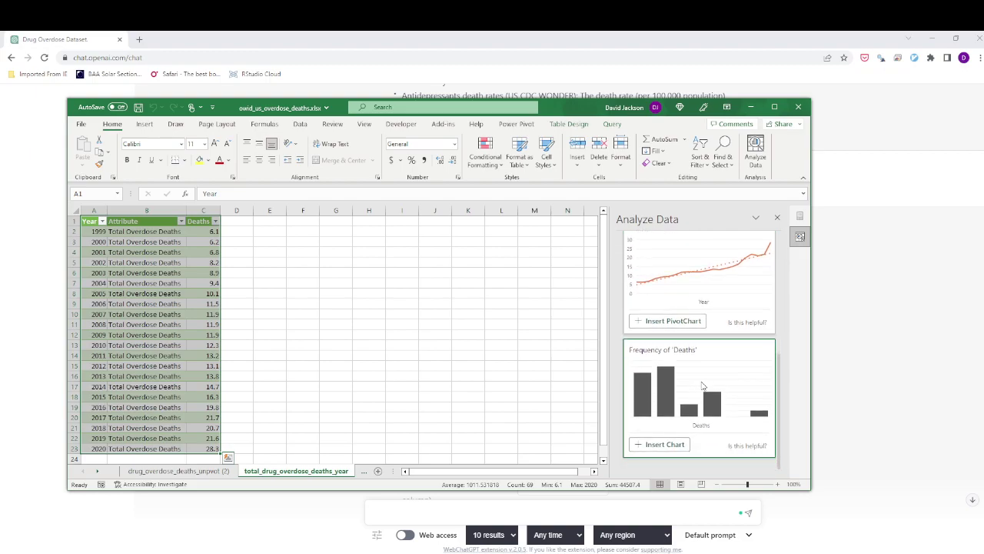
pyautogui.scroll(1, 702, 386)
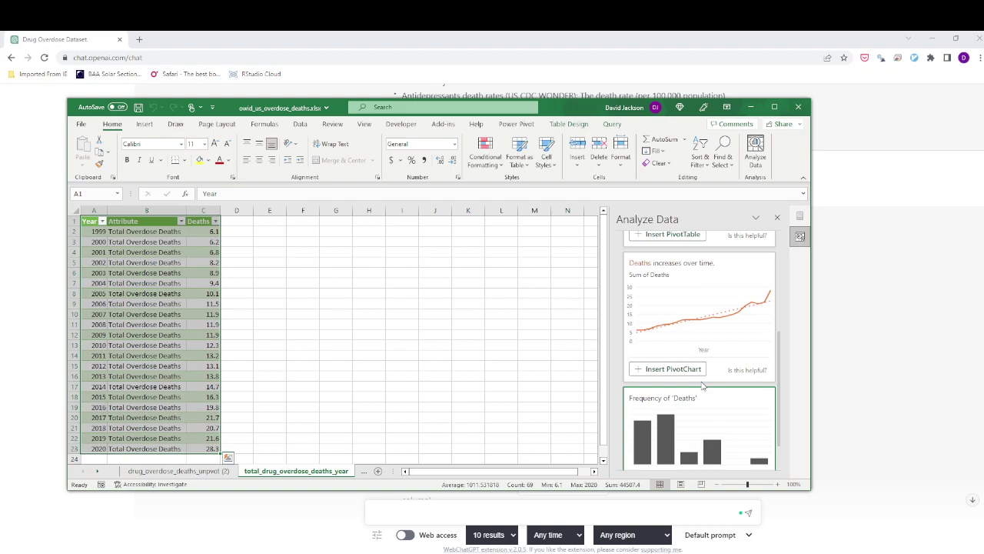
pyautogui.scroll(1, 702, 386)
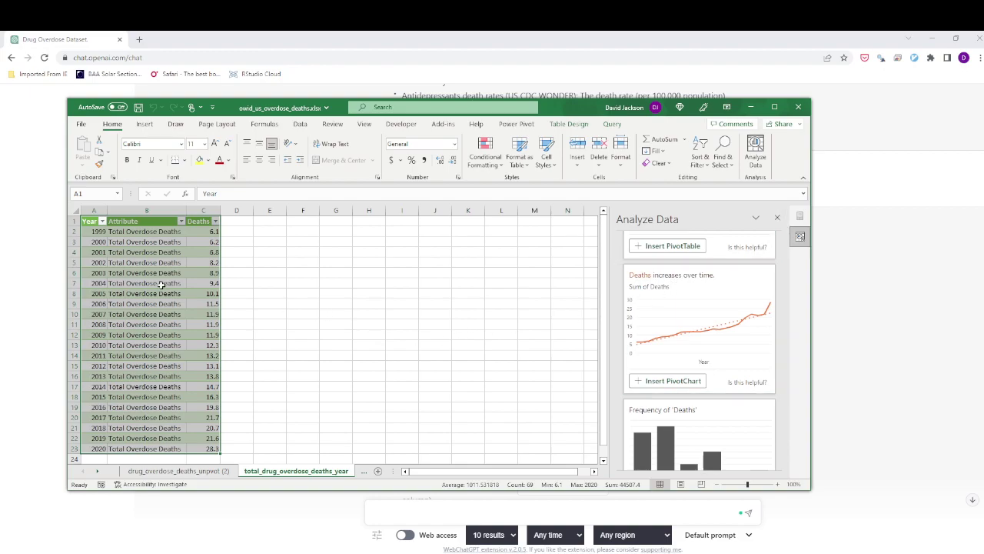
# Step: Sort the total_drug_overdose_deaths_year table by Year from smallest to largest
pyautogui.click(102, 222)
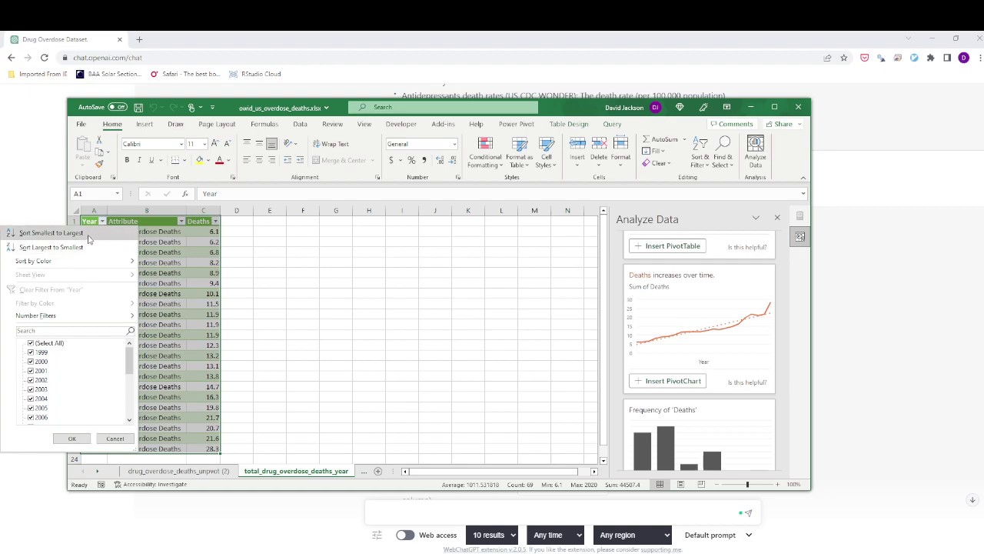
pyautogui.click(89, 233)
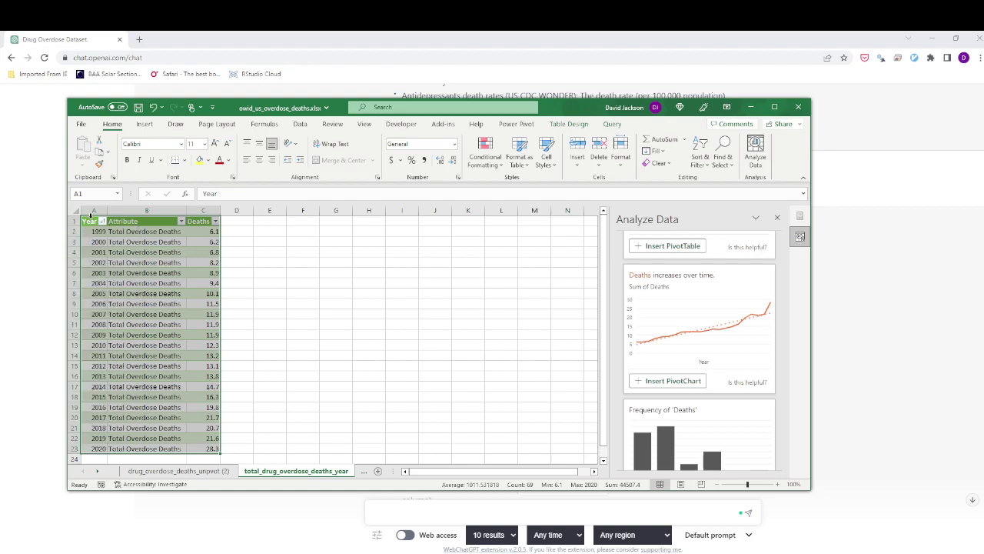
pyautogui.click(91, 216)
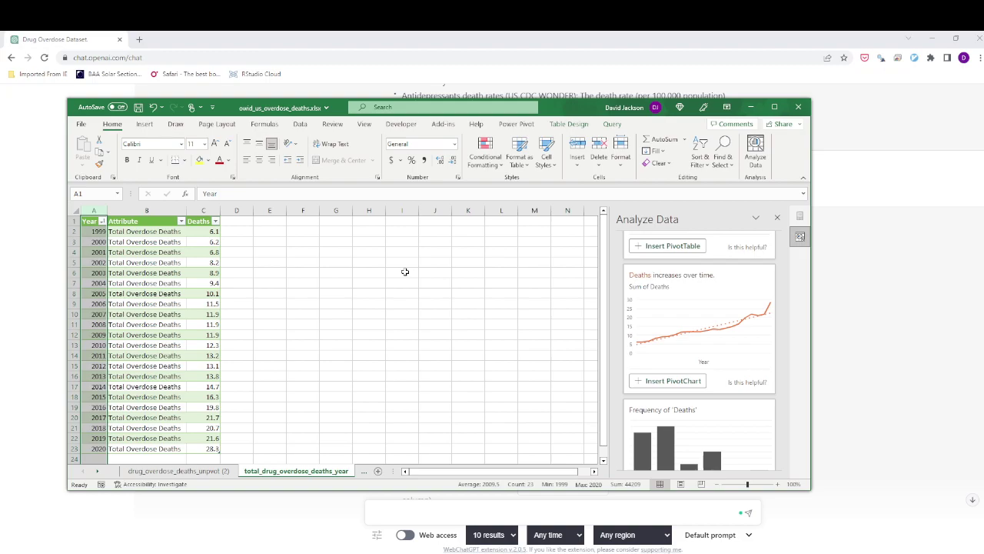
pyautogui.click(336, 280)
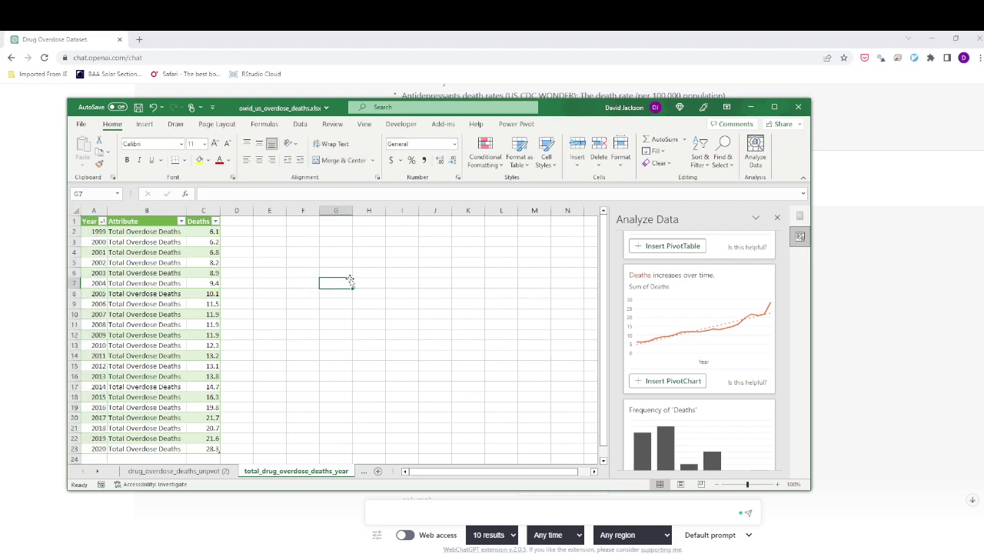
# Step: Rerun Analyze Data on the sorted table, insert the suggested Frequency of 'Deaths' chart and move it up beside the data
pyautogui.click(780, 219)
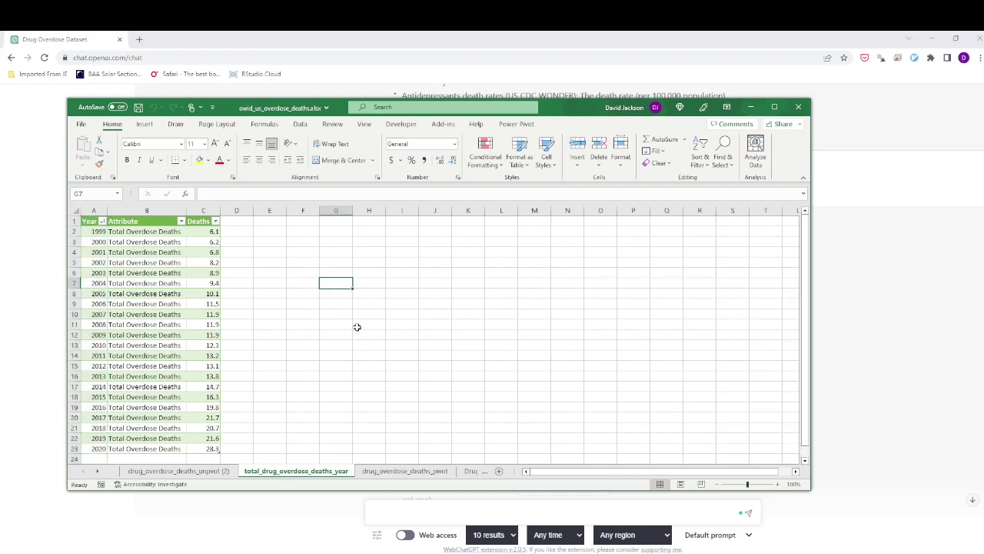
pyautogui.click(102, 231)
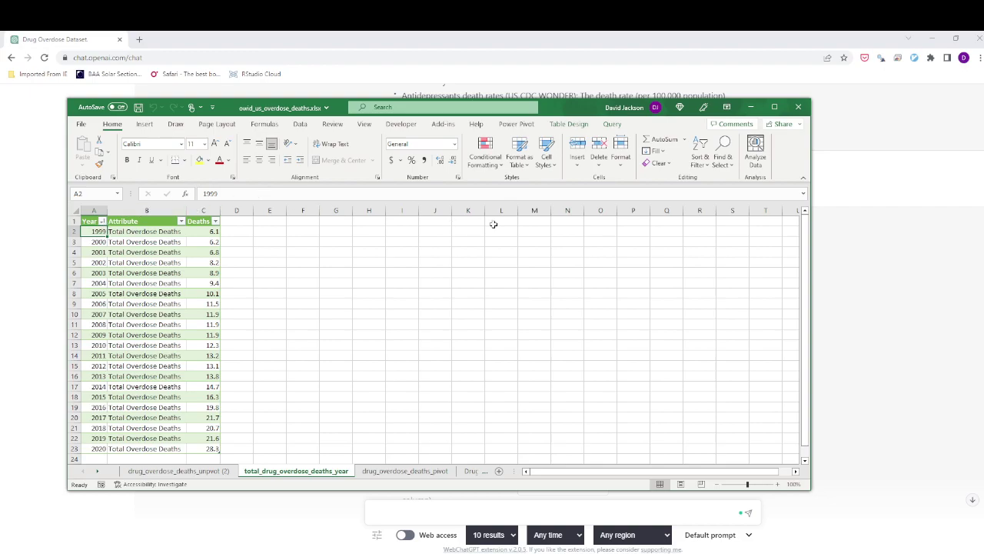
pyautogui.click(755, 151)
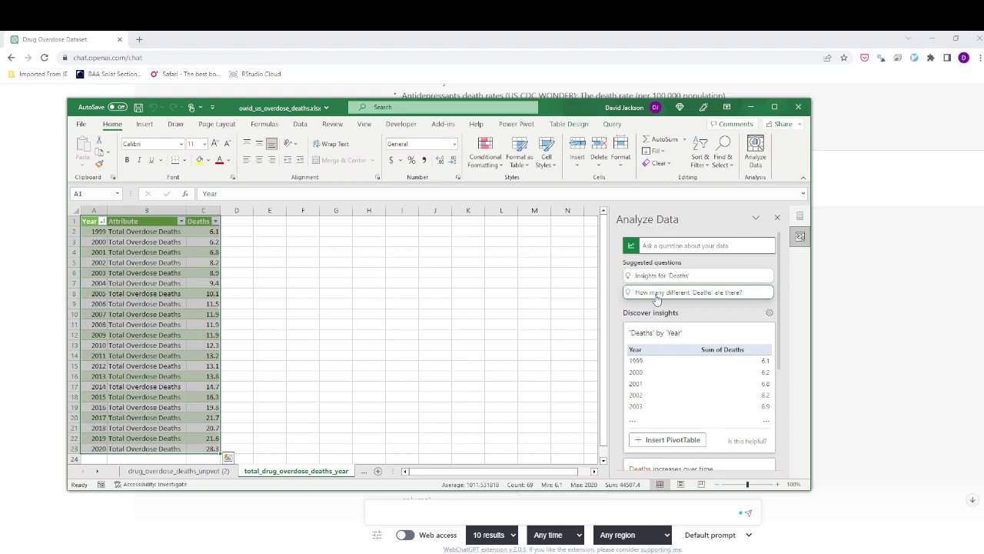
pyautogui.scroll(-2, 682, 314)
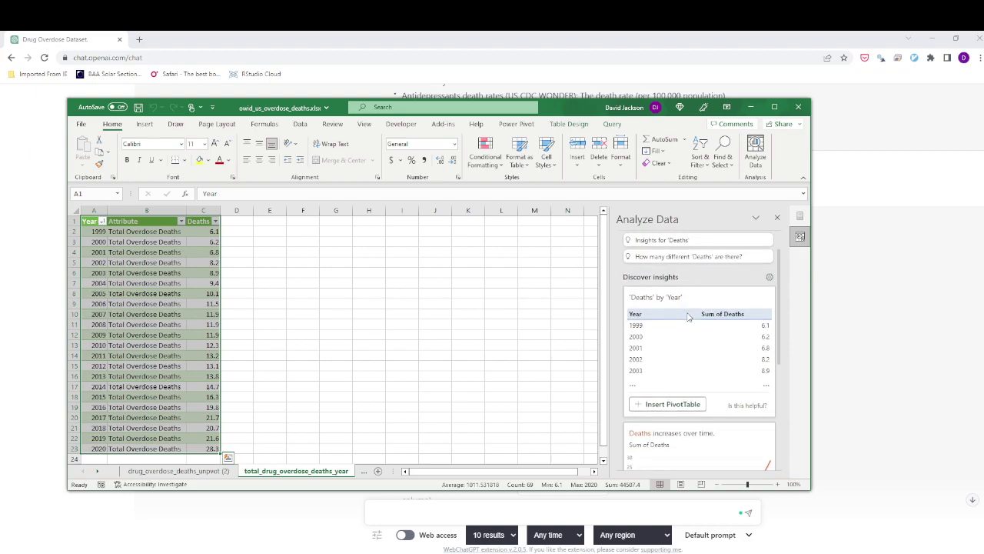
pyautogui.scroll(-1, 688, 316)
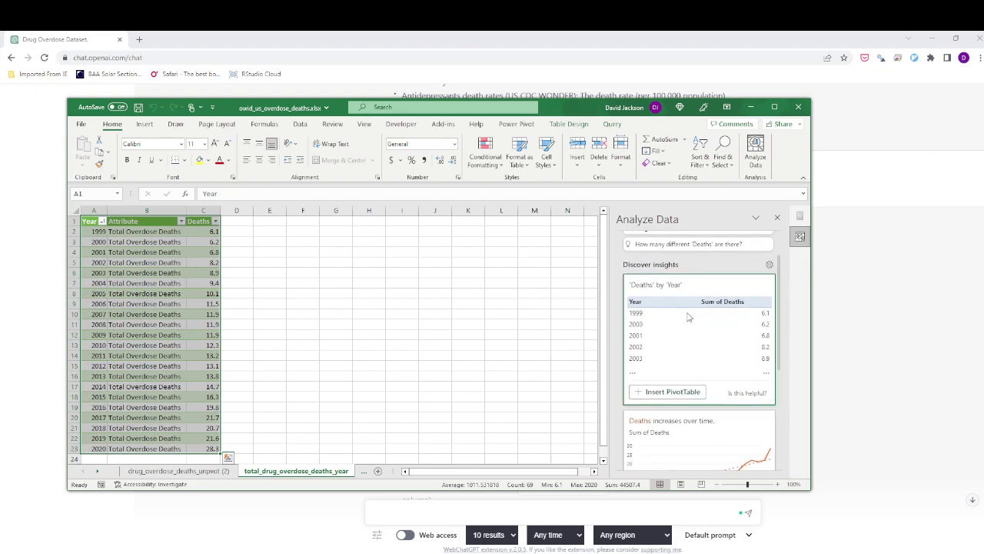
pyautogui.scroll(-5, 690, 323)
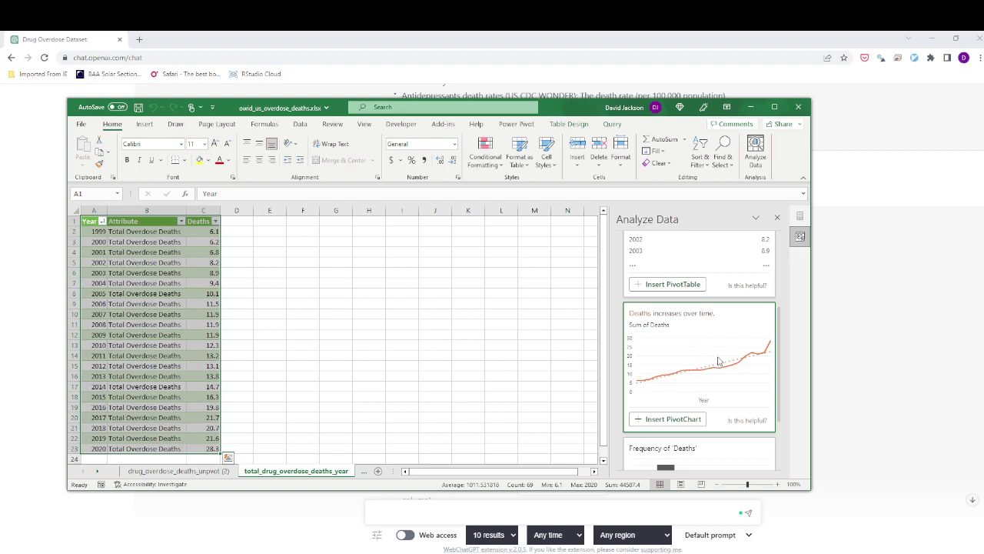
pyautogui.scroll(-3, 720, 360)
pyautogui.scroll(-2, 720, 360)
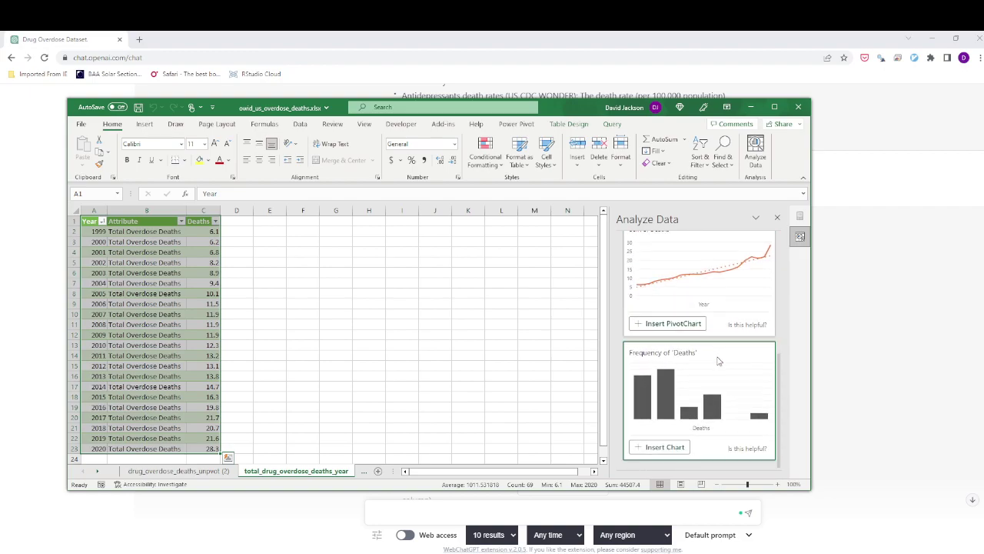
pyautogui.click(666, 452)
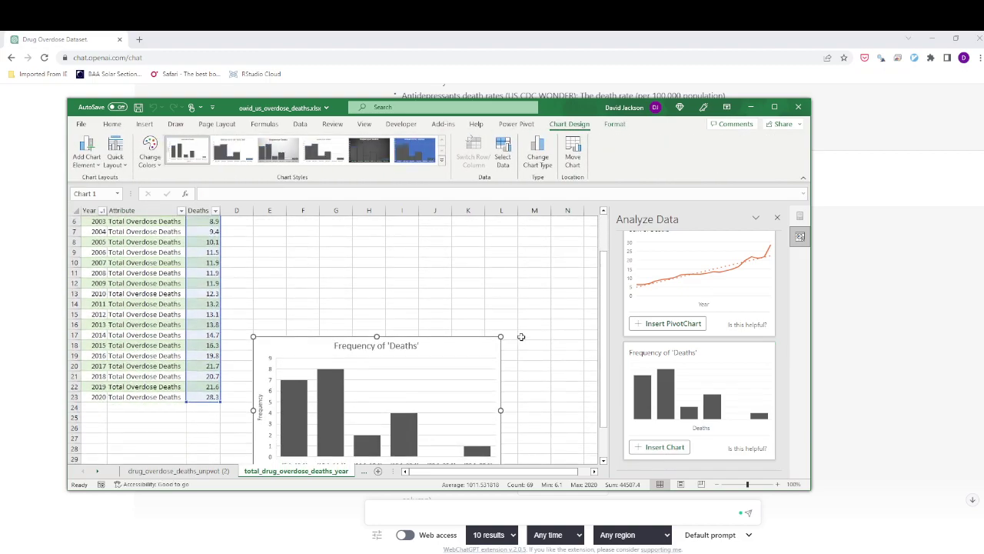
pyautogui.moveTo(464, 345); pyautogui.dragTo(469, 258)
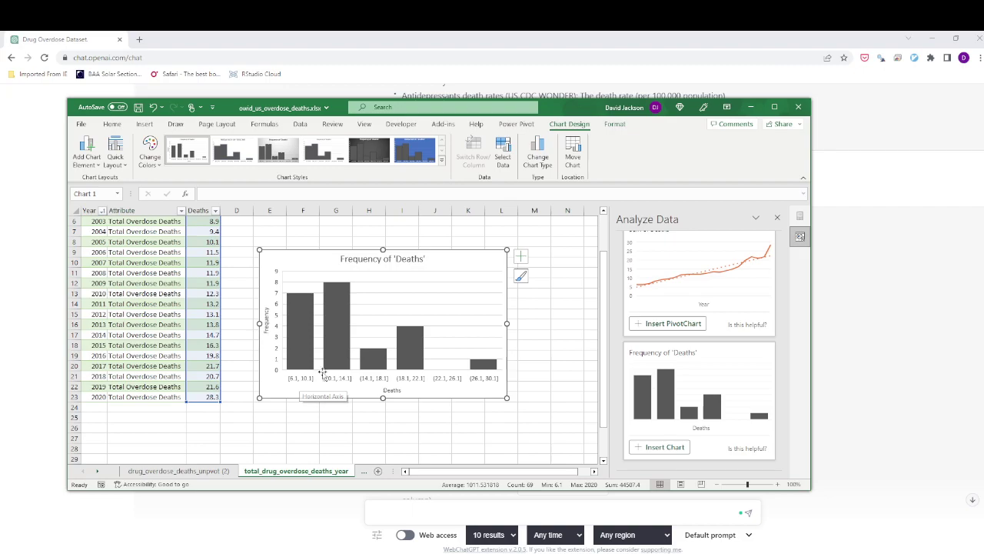
# Step: Apply the dark-background chart style with light title text to the Frequency of 'Deaths' histogram
pyautogui.click(329, 344)
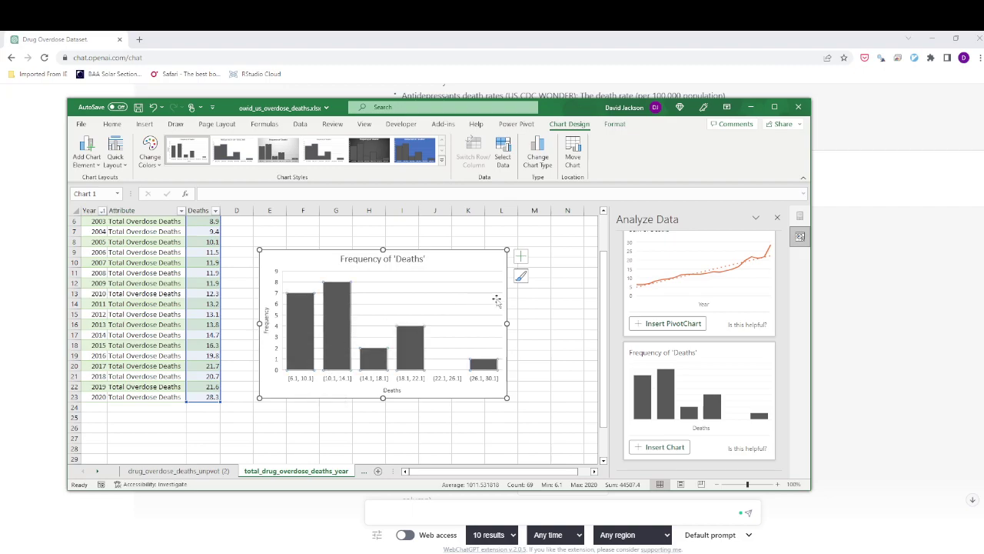
pyautogui.click(521, 277)
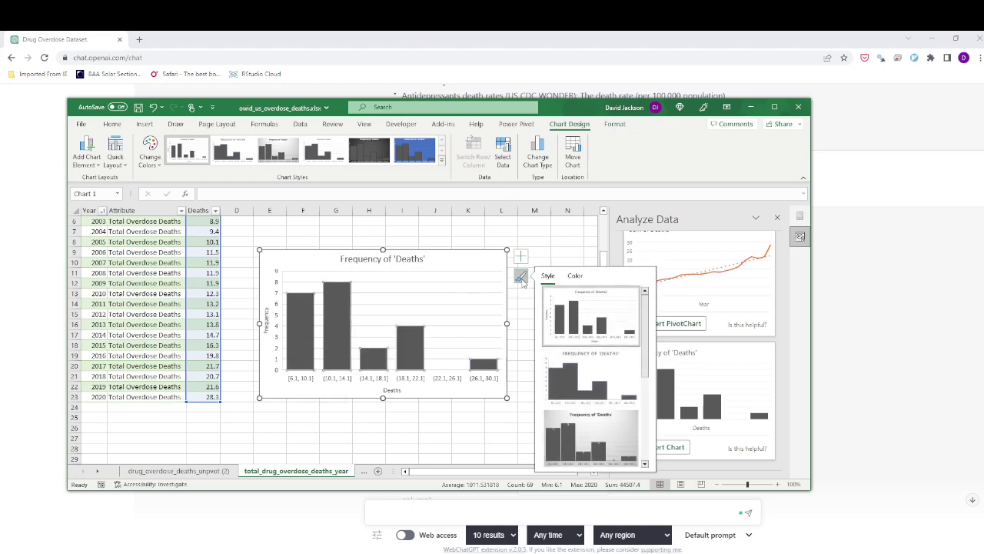
pyautogui.click(573, 375)
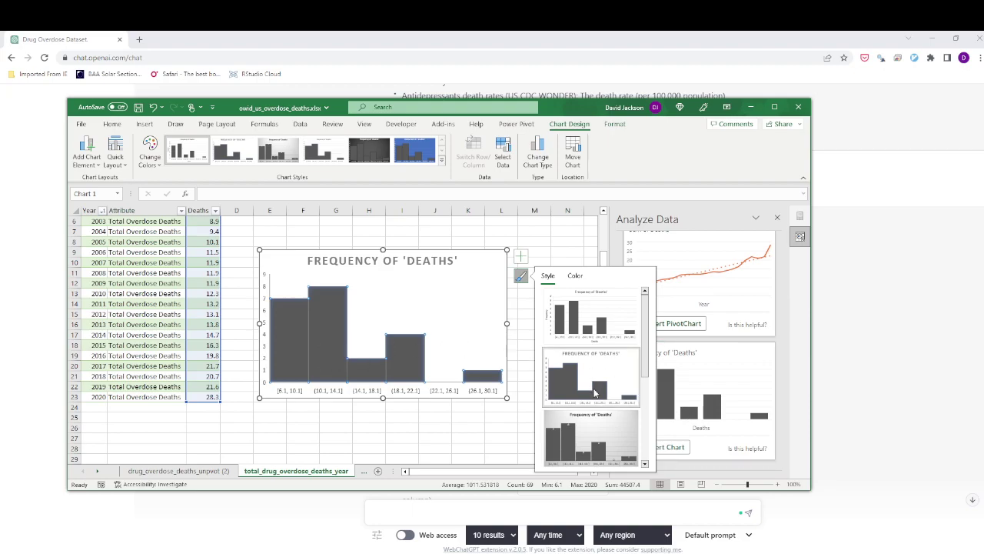
pyautogui.scroll(-1, 594, 393)
pyautogui.click(589, 429)
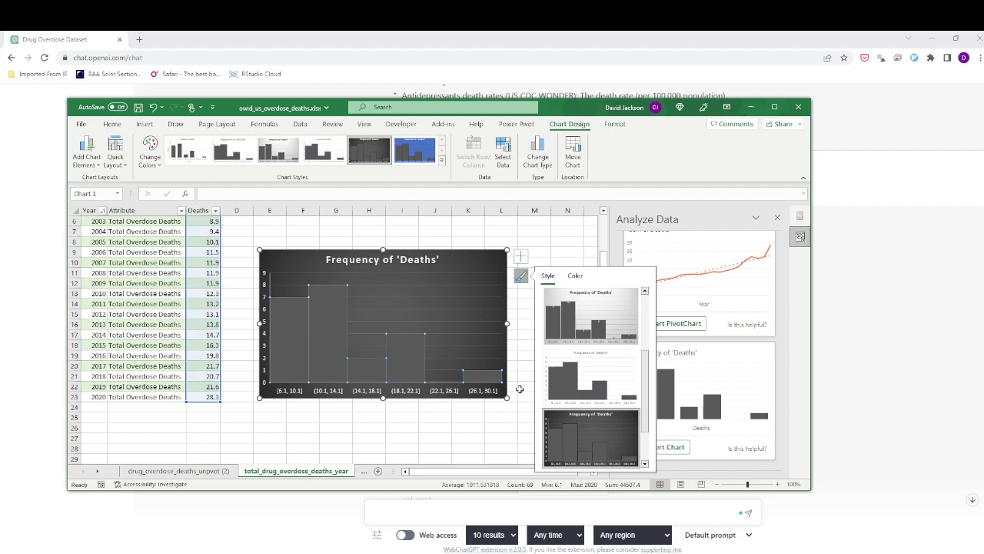
pyautogui.click(501, 418)
pyautogui.click(500, 419)
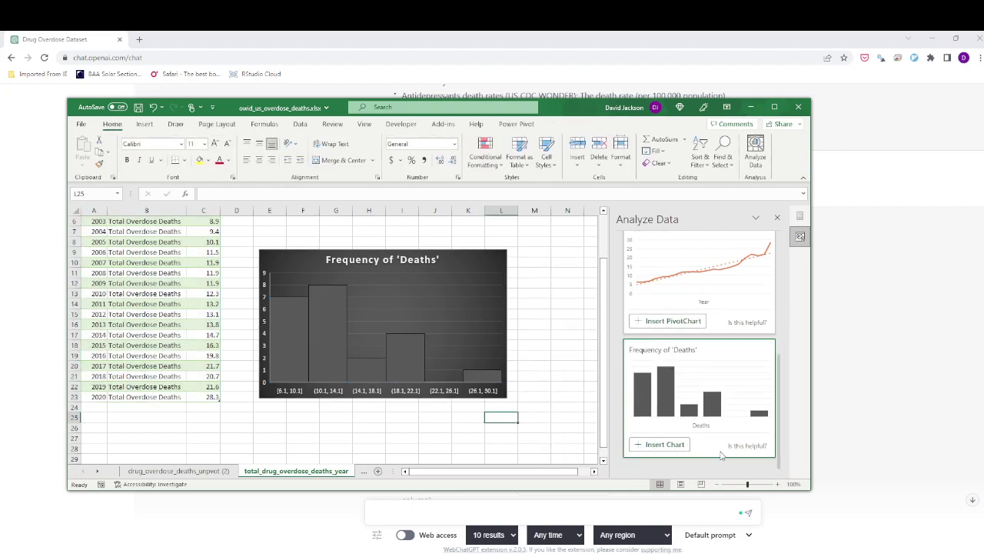
# Step: Ask Analyze Data the suggested question Insights for 'Deaths' and review the charts it offers
pyautogui.scroll(1, 721, 452)
pyautogui.scroll(-1, 723, 442)
pyautogui.scroll(6, 723, 441)
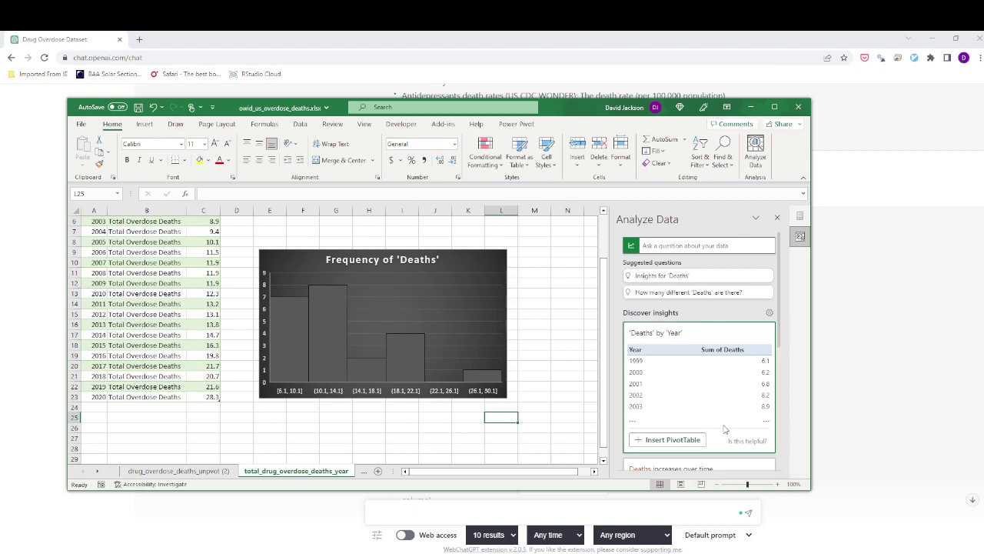
pyautogui.click(678, 277)
pyautogui.scroll(-2, 682, 338)
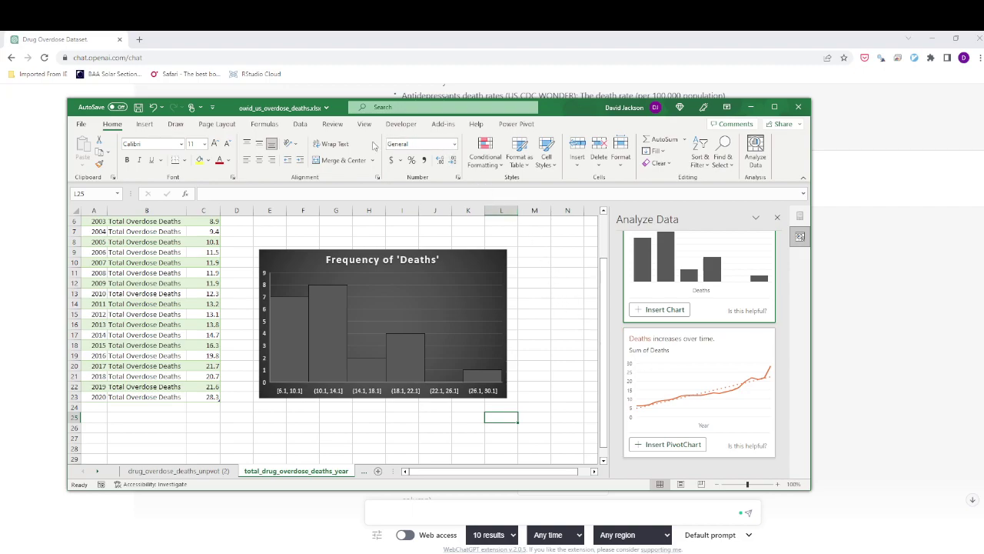
pyautogui.click(144, 124)
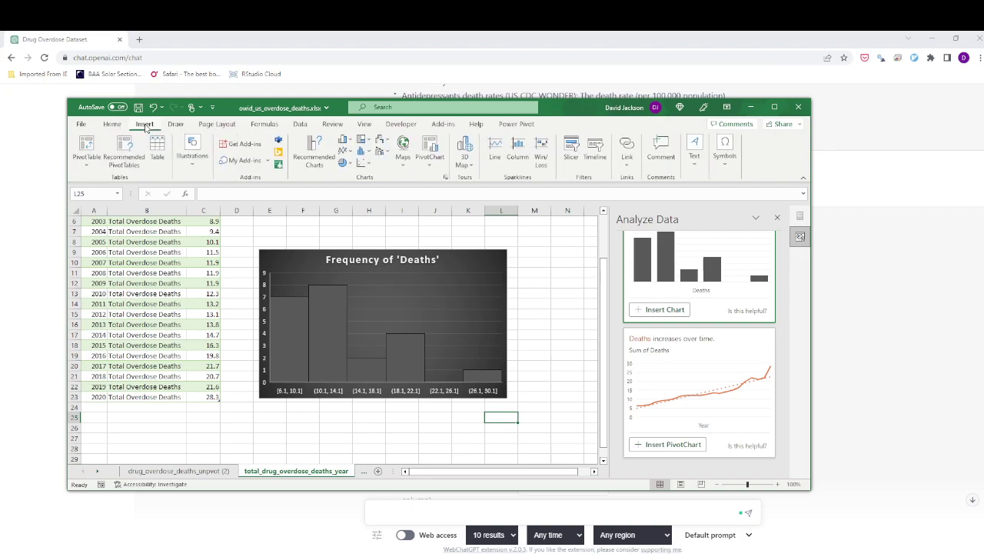
pyautogui.click(432, 166)
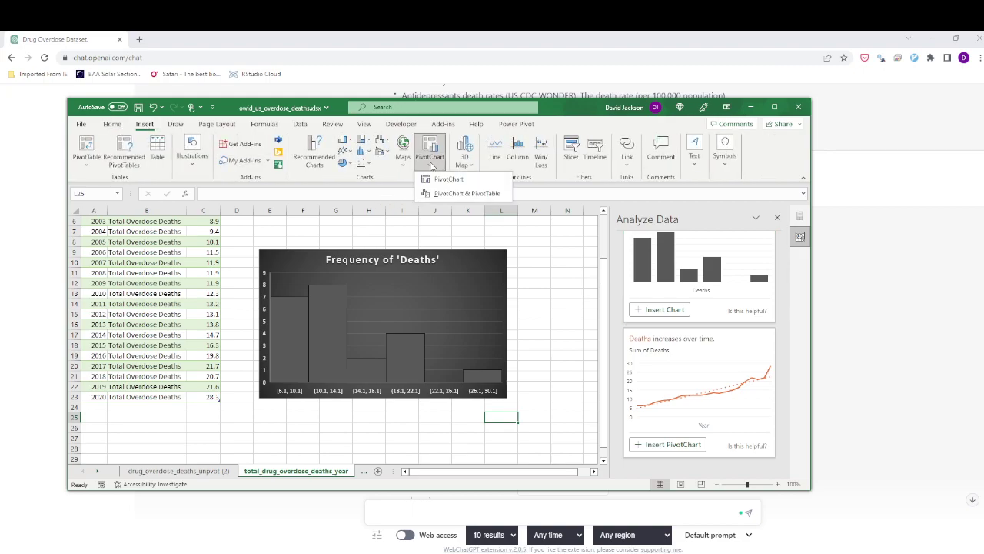
pyautogui.click(432, 163)
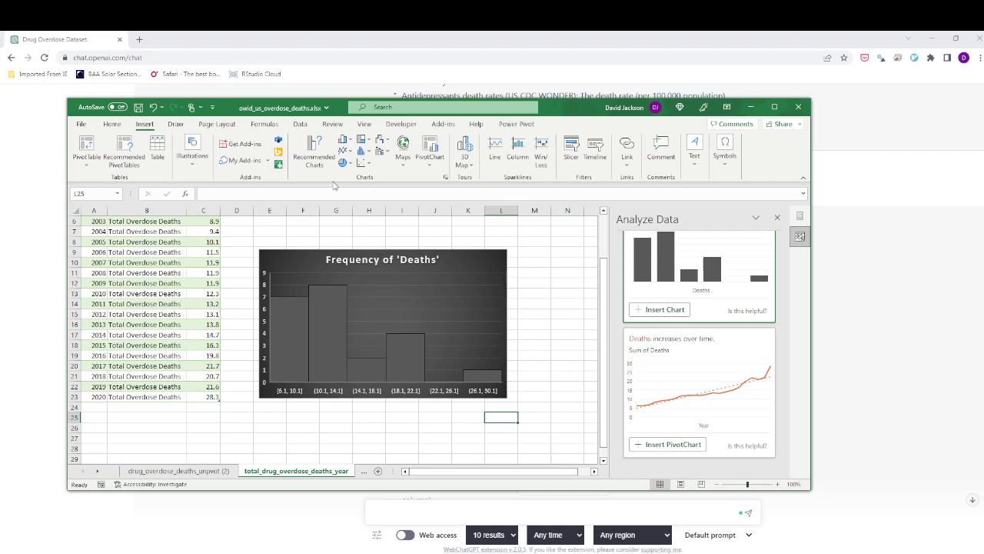
# Step: Sort the table on the drug_overdose_deaths_unpvot (2) sheet by Year from smallest to largest
pyautogui.click(212, 472)
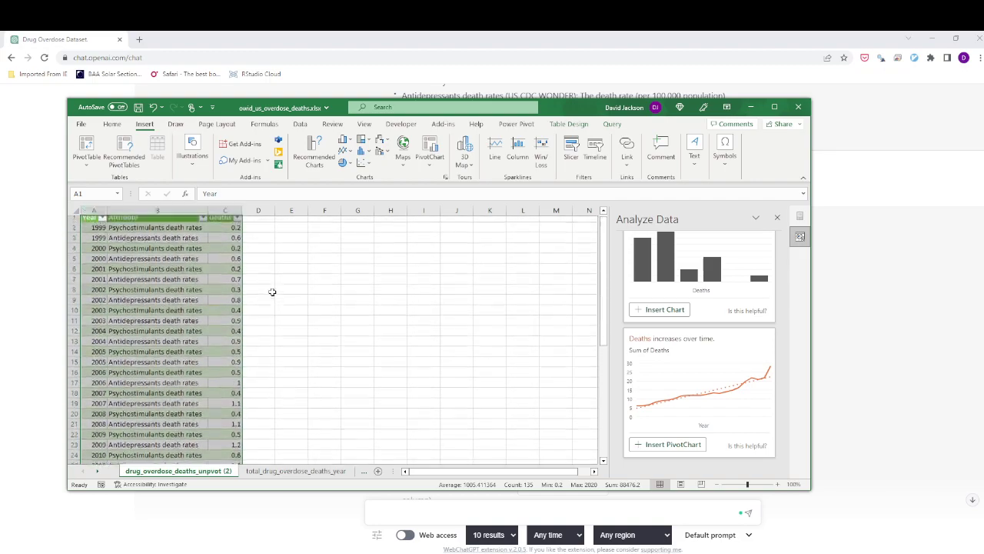
pyautogui.click(777, 217)
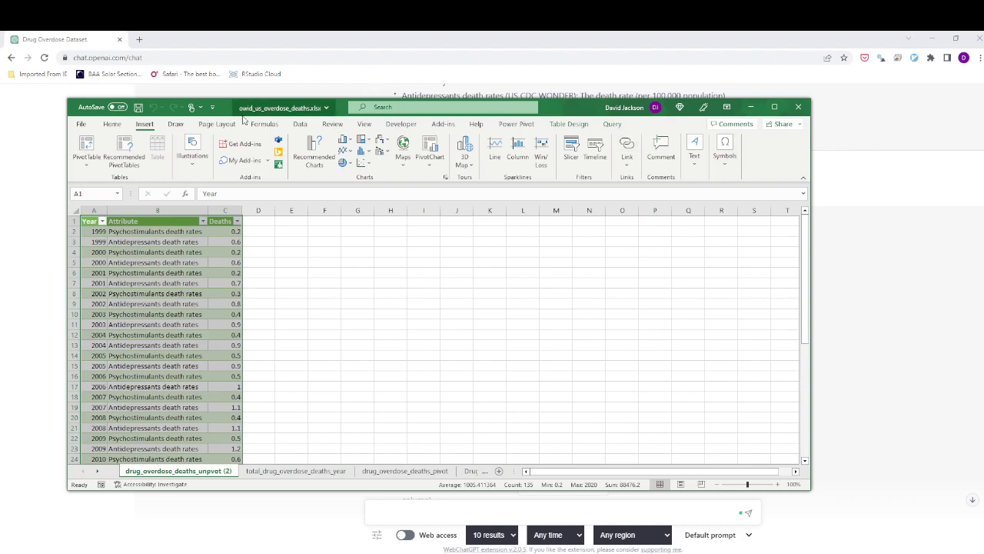
pyautogui.click(113, 124)
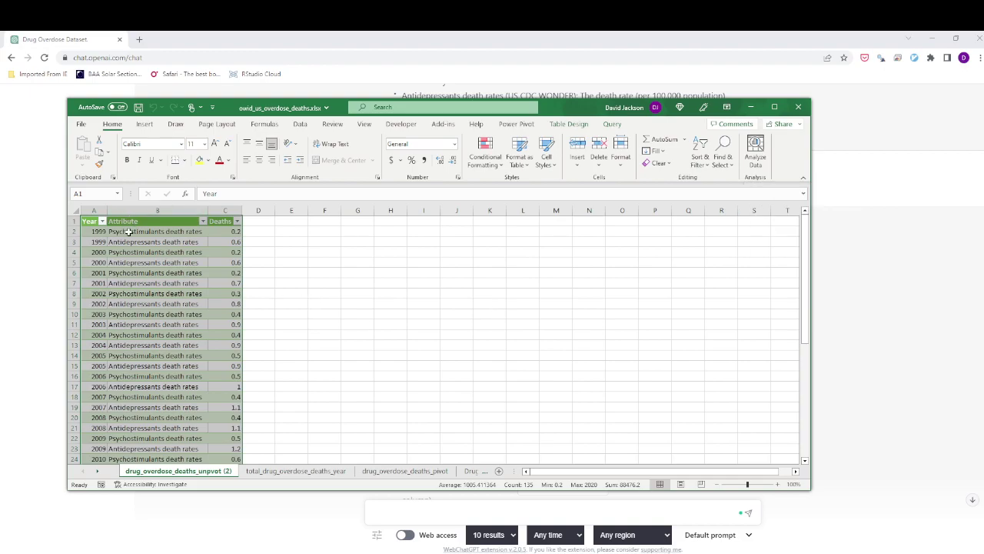
pyautogui.click(103, 232)
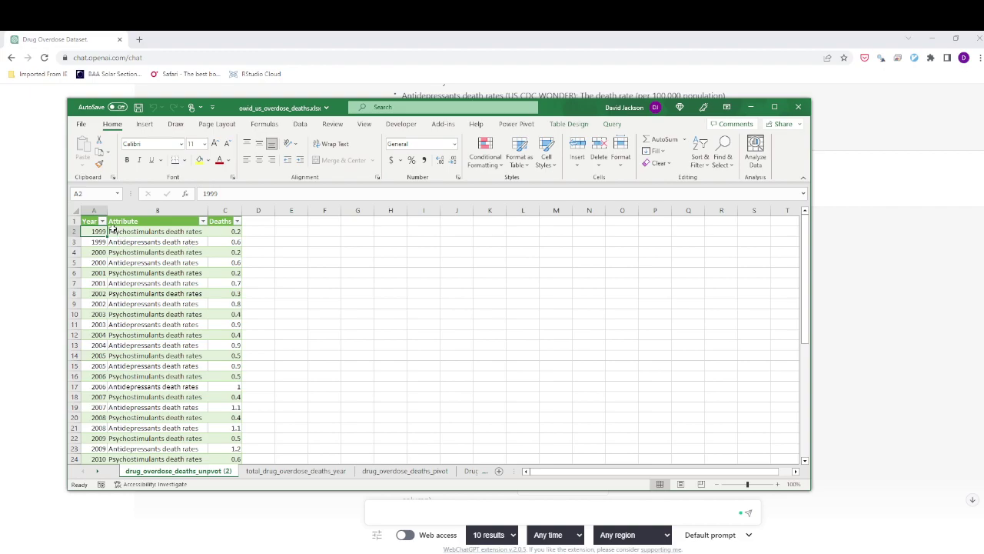
pyautogui.click(102, 221)
# Step: Run Analyze Data on the sorted psychostimulants and antidepressants table and review the suggested insights and charts
pyautogui.click(755, 152)
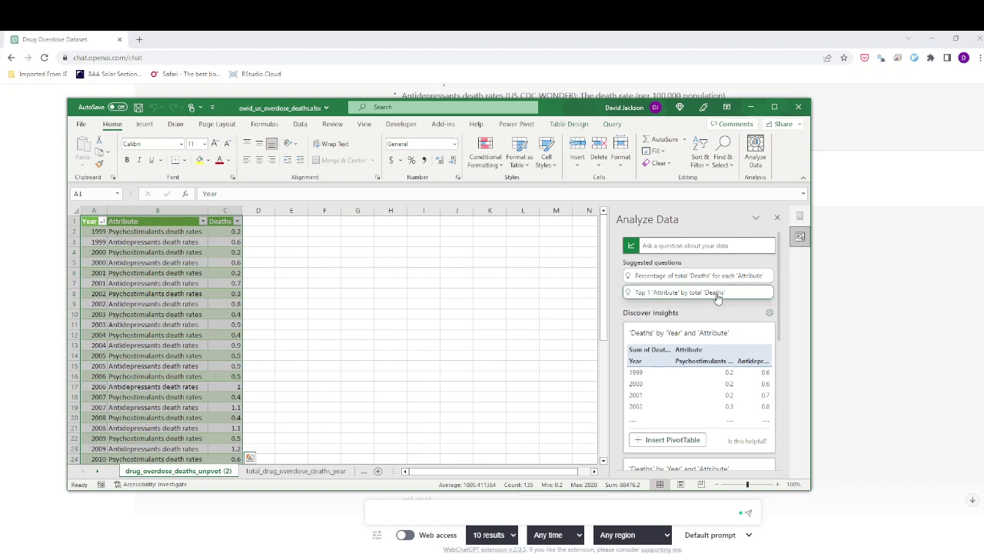
pyautogui.scroll(-5, 715, 292)
pyautogui.scroll(-2, 717, 298)
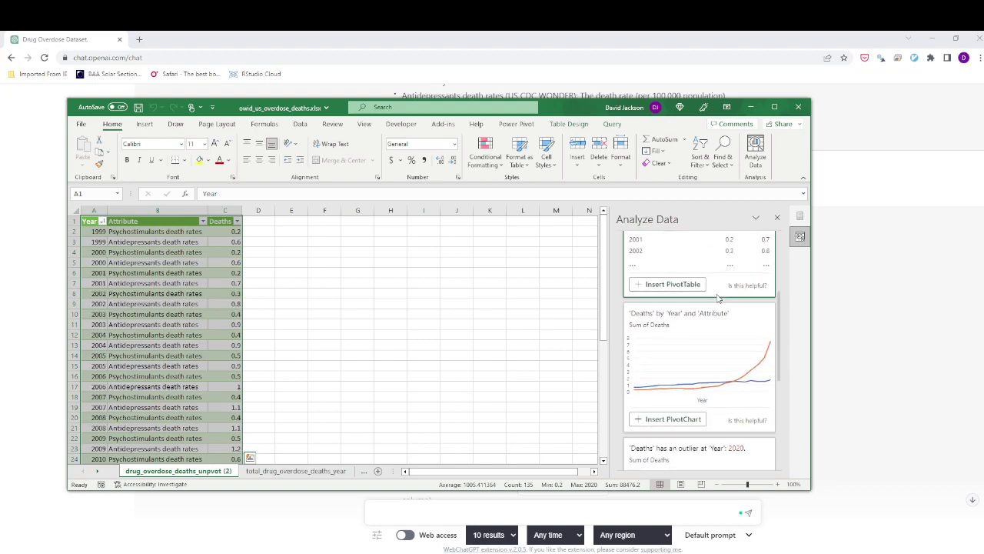
pyautogui.scroll(-5, 717, 298)
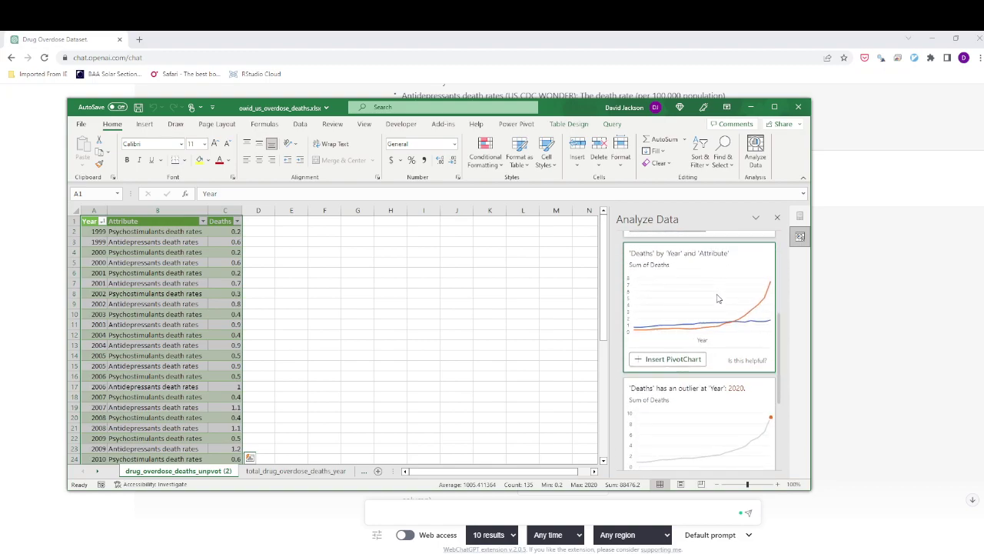
pyautogui.scroll(-1, 717, 299)
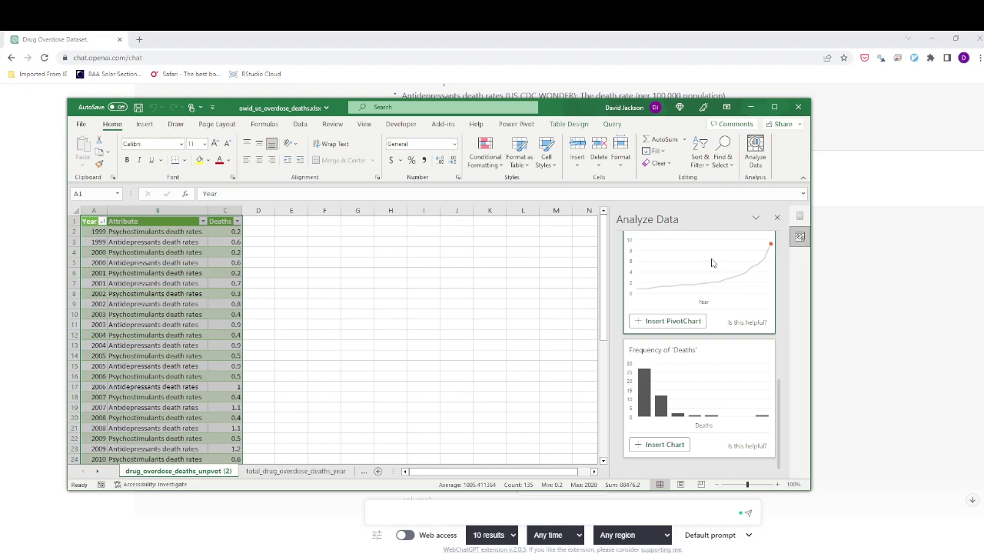
pyautogui.scroll(10, 778, 388)
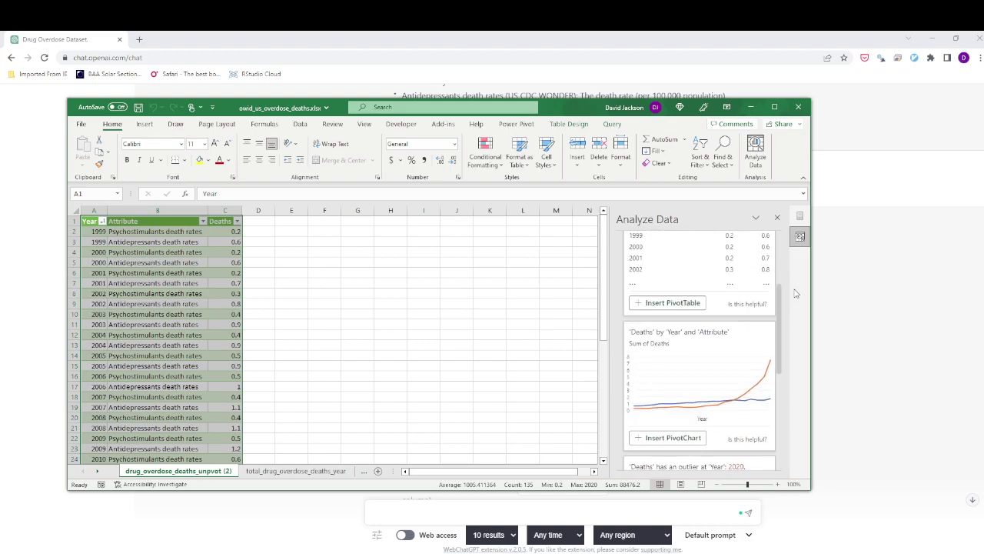
# Step: Ask Analyze Data to "create a barplot with seperate columns for Attribute"
pyautogui.click(718, 245)
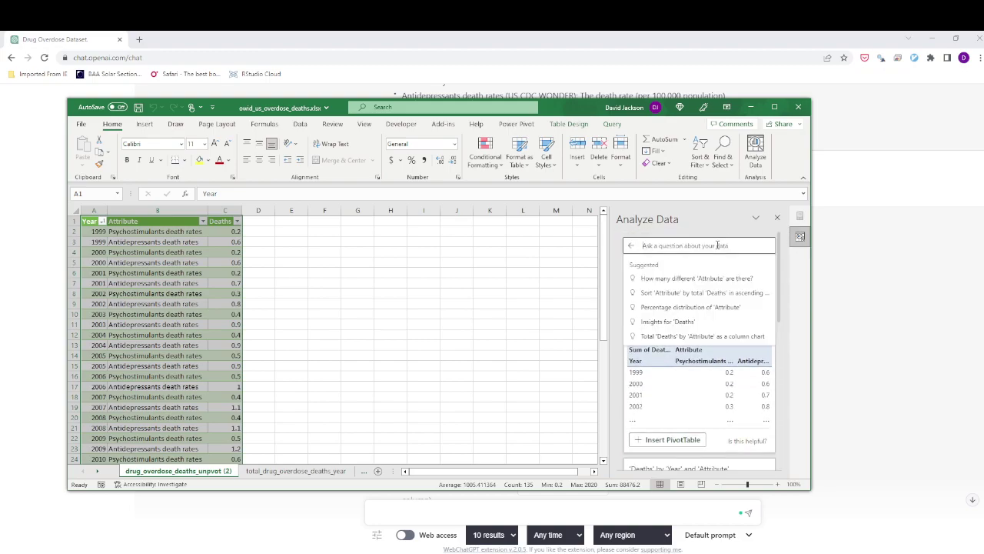
pyautogui.write('creae a')
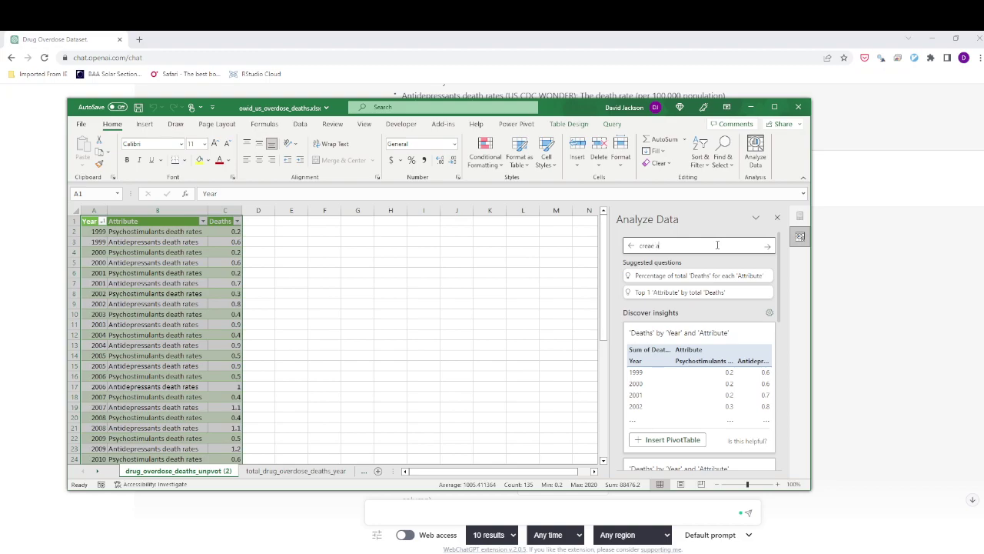
pyautogui.write('te')
pyautogui.write(' a barplot')
pyautogui.write(' with')
pyautogui.write(' seperat')
pyautogui.write('e columns for')
pyautogui.write(' Attrib')
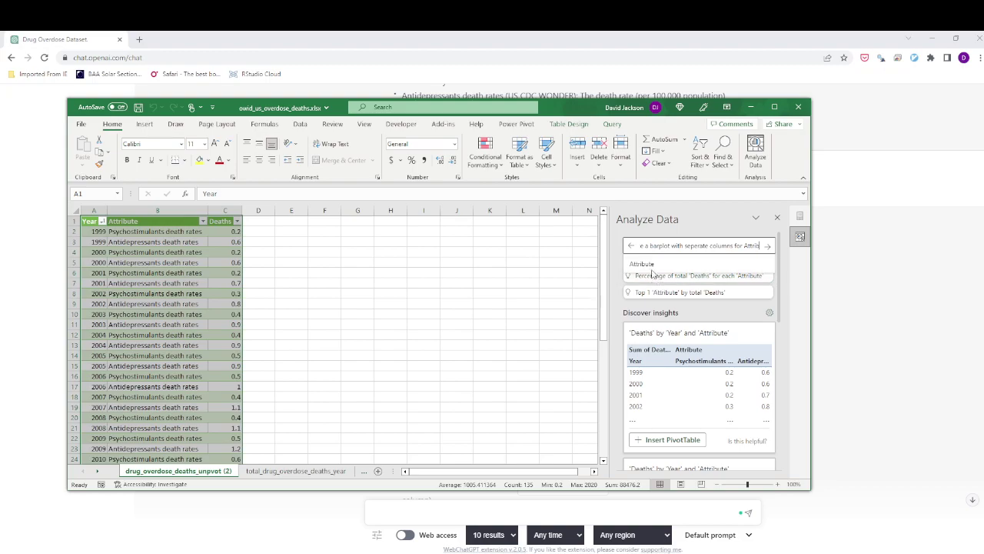
pyautogui.click(650, 266)
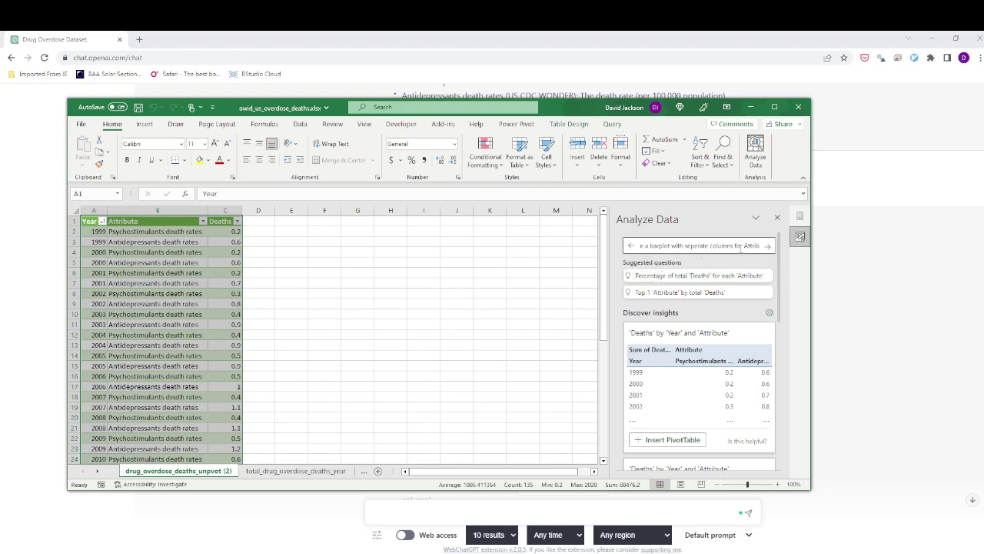
pyautogui.press('Return')
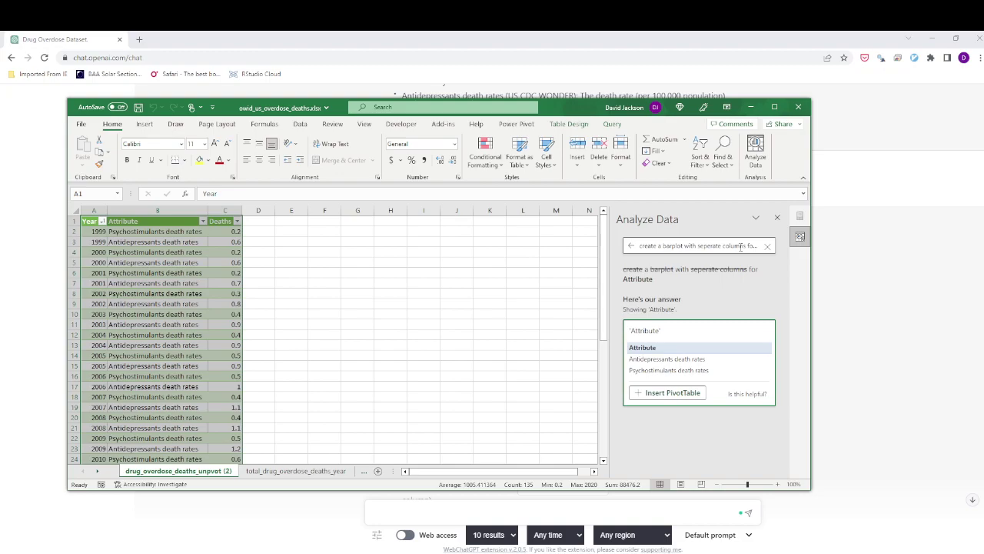
# Step: Shorten the Analyze Data question to "barplot with seperate columns for Attribute" and rerun it
pyautogui.click(660, 246)
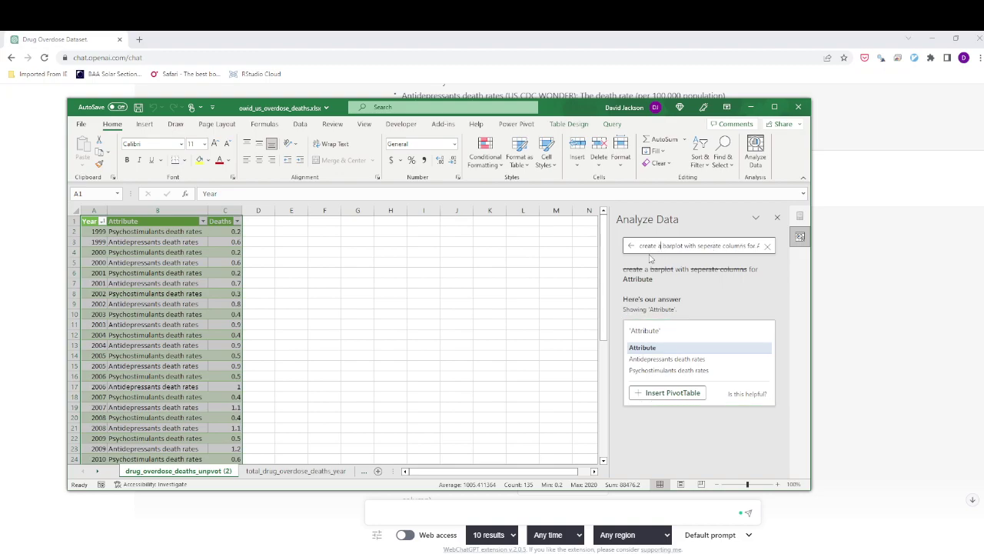
pyautogui.press('Right')
pyautogui.press('Right')
pyautogui.press('Right')
pyautogui.press('Right')
pyautogui.press('Right')
pyautogui.press('Right')
pyautogui.press('Right')
pyautogui.press('Right')
pyautogui.press('Right')
pyautogui.click(650, 261)
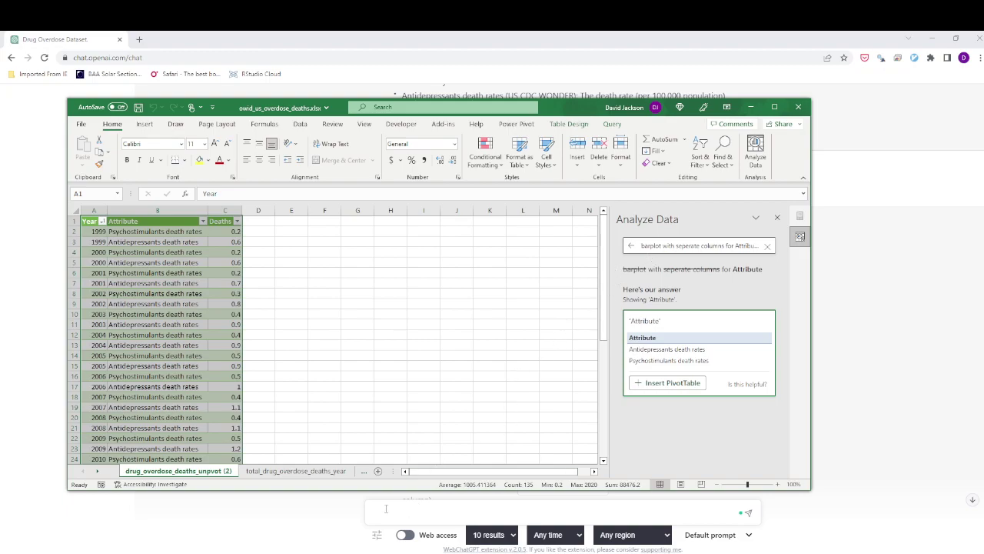
# Step: Look over the total_drug_overdose_deaths_year, unpivoted and drug_overdose_deaths_pivot sheets, and close Analyze Data
pyautogui.click(332, 472)
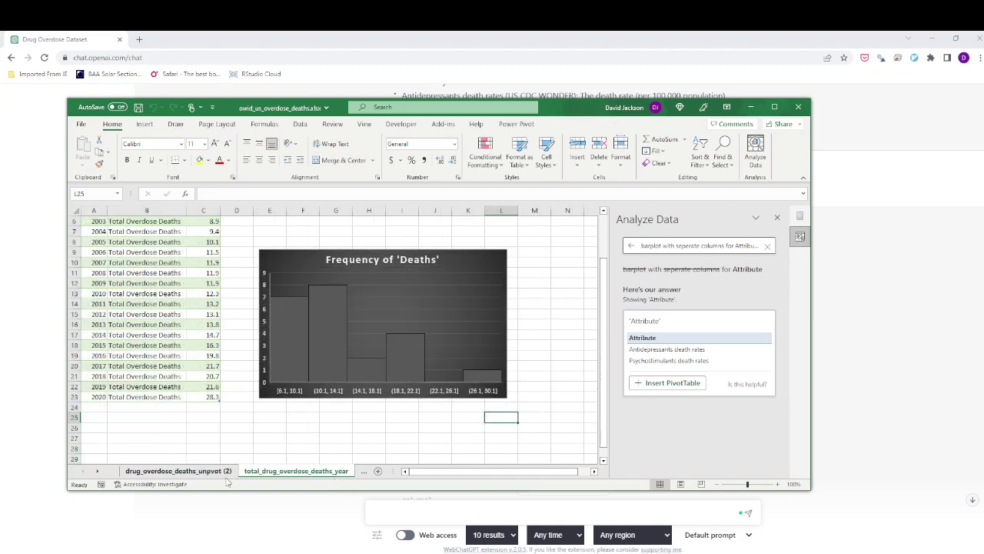
pyautogui.click(179, 471)
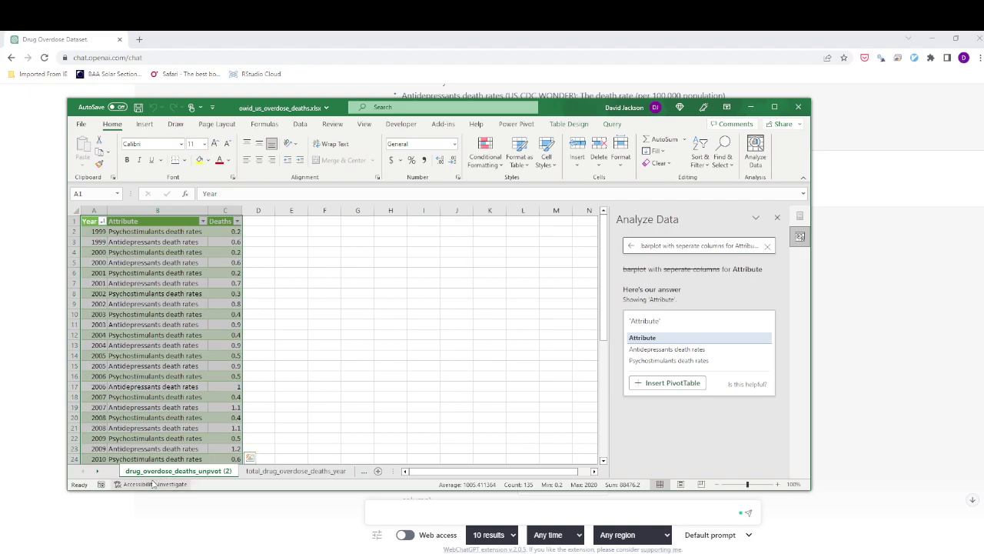
pyautogui.click(98, 470)
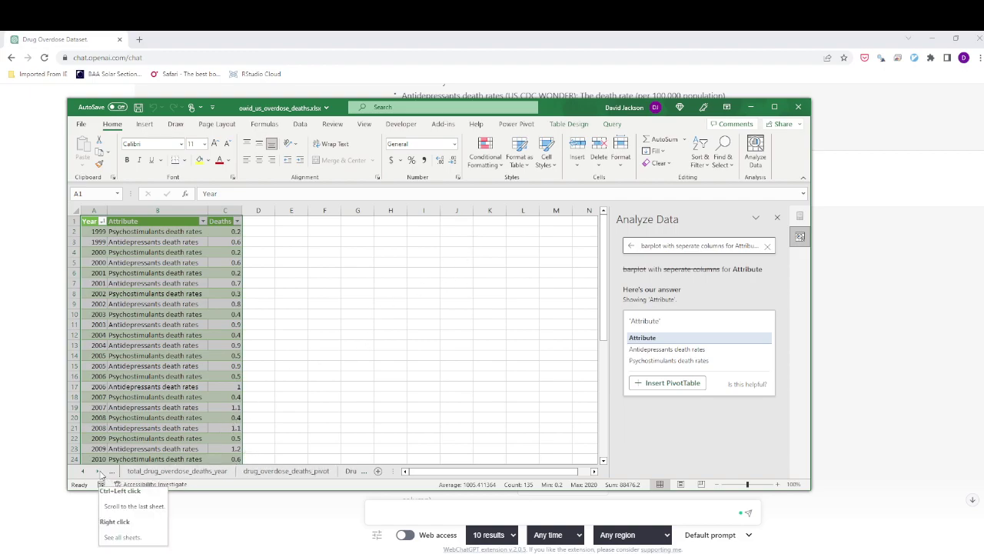
pyautogui.click(163, 470)
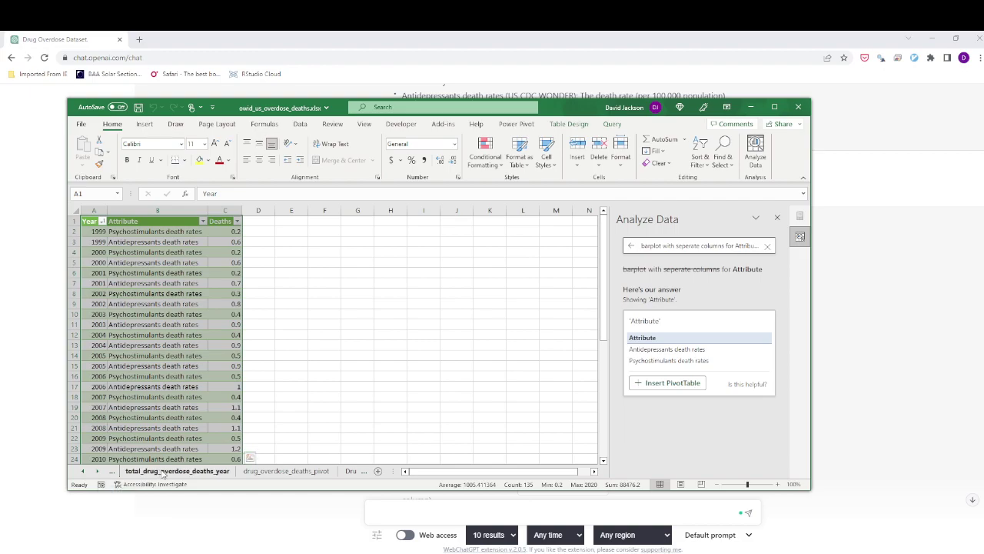
pyautogui.click(248, 472)
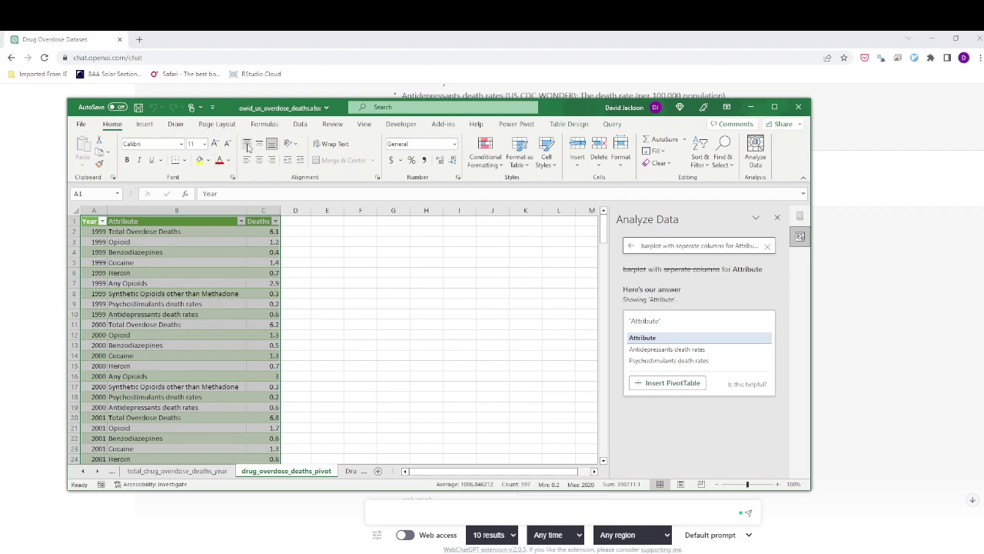
pyautogui.click(300, 124)
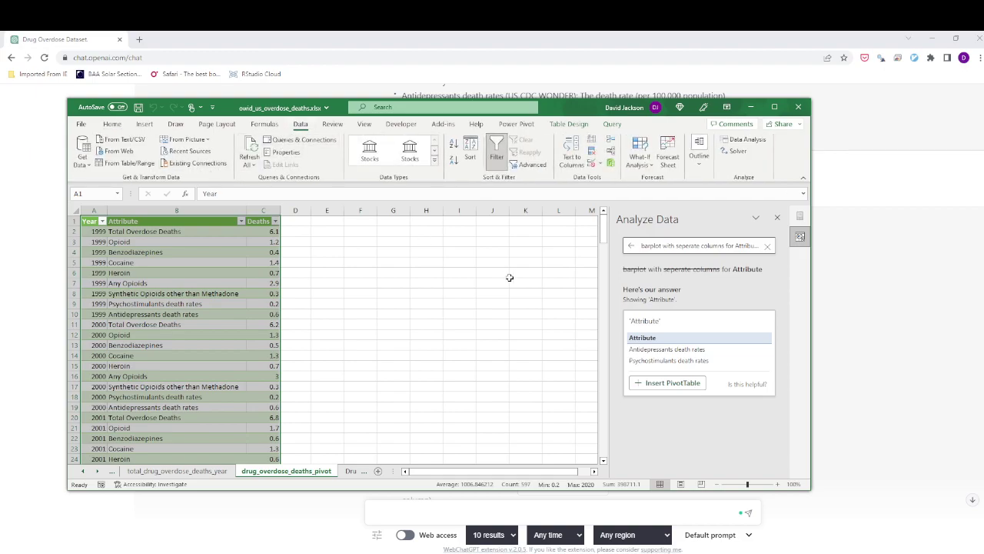
pyautogui.click(777, 218)
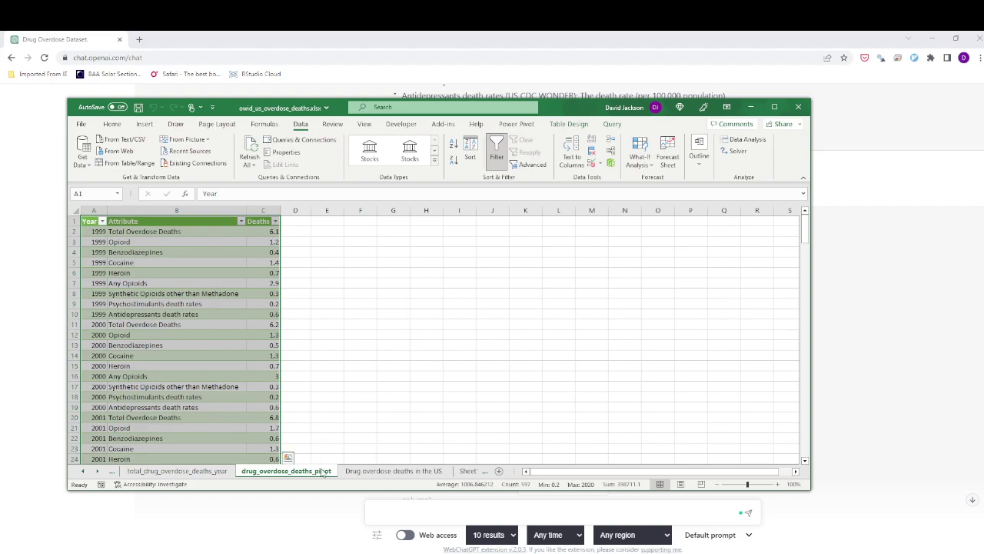
# Step: Review the workbook's sheets again, from the yearly totals and unpivoted tables to Drug overdose deaths in the US and Sheet1
pyautogui.click(216, 471)
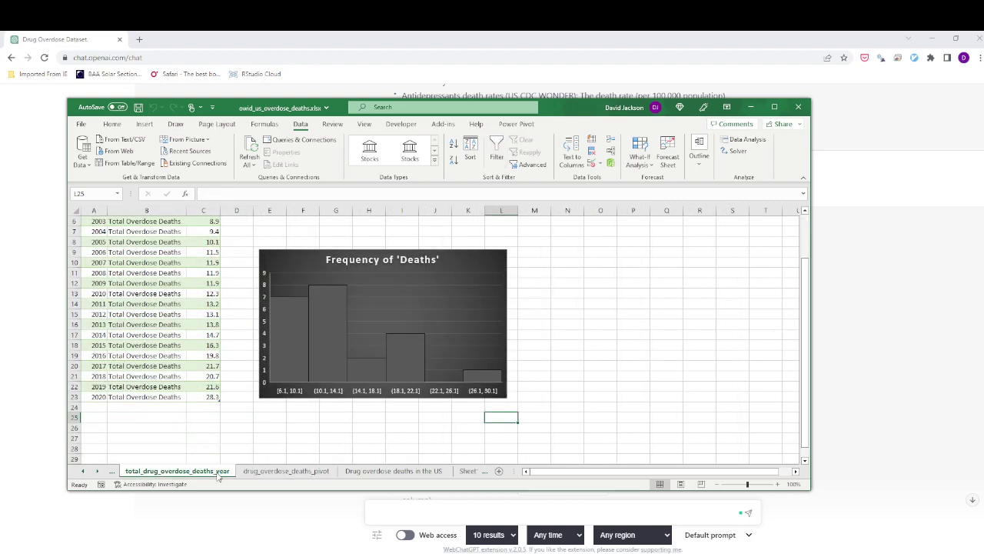
pyautogui.click(268, 474)
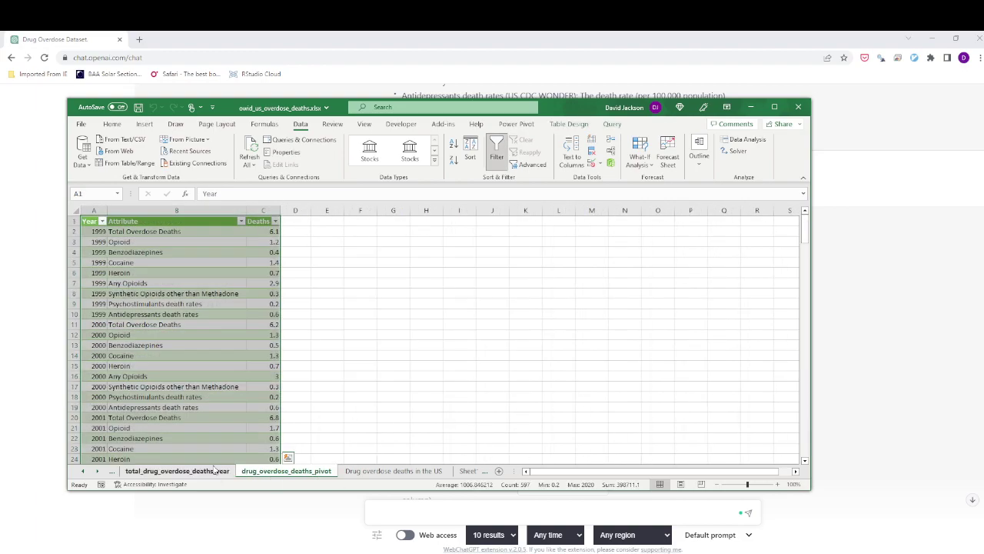
pyautogui.click(83, 472)
pyautogui.click(83, 471)
pyautogui.click(152, 471)
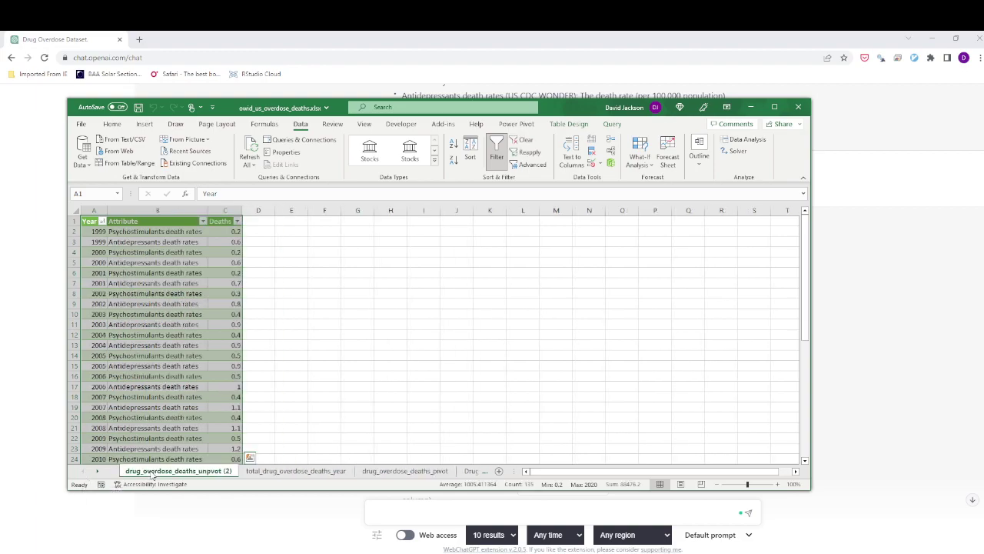
pyautogui.click(258, 471)
pyautogui.click(369, 472)
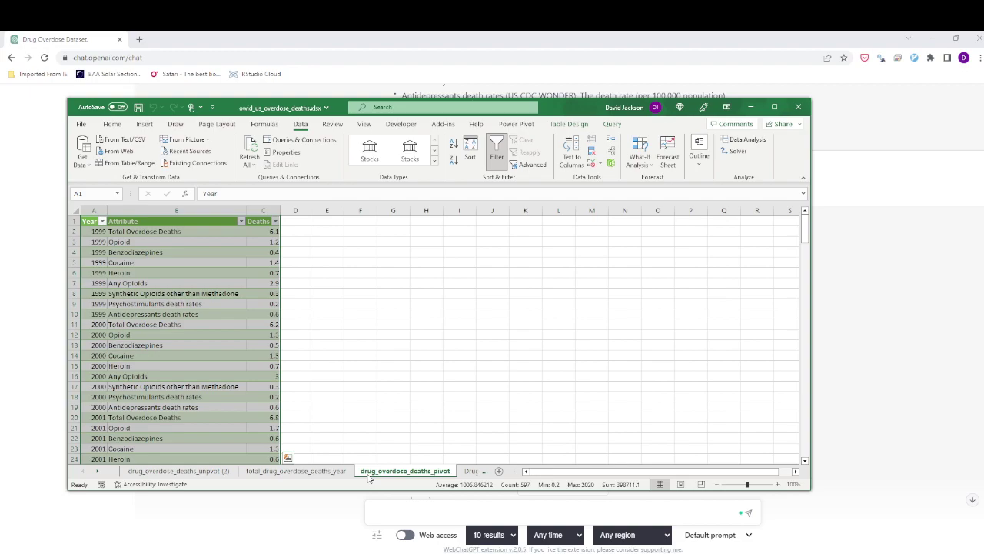
pyautogui.click(466, 472)
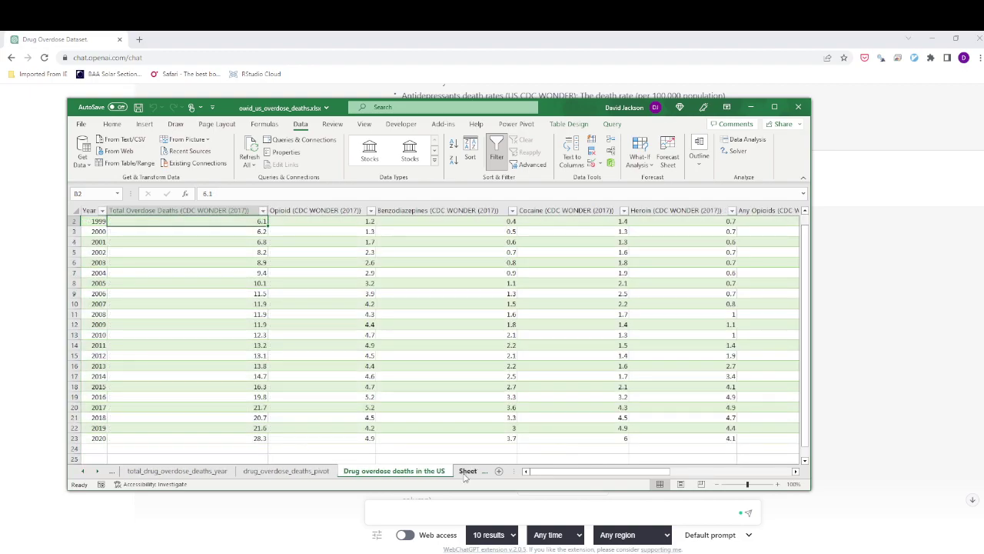
pyautogui.click(467, 471)
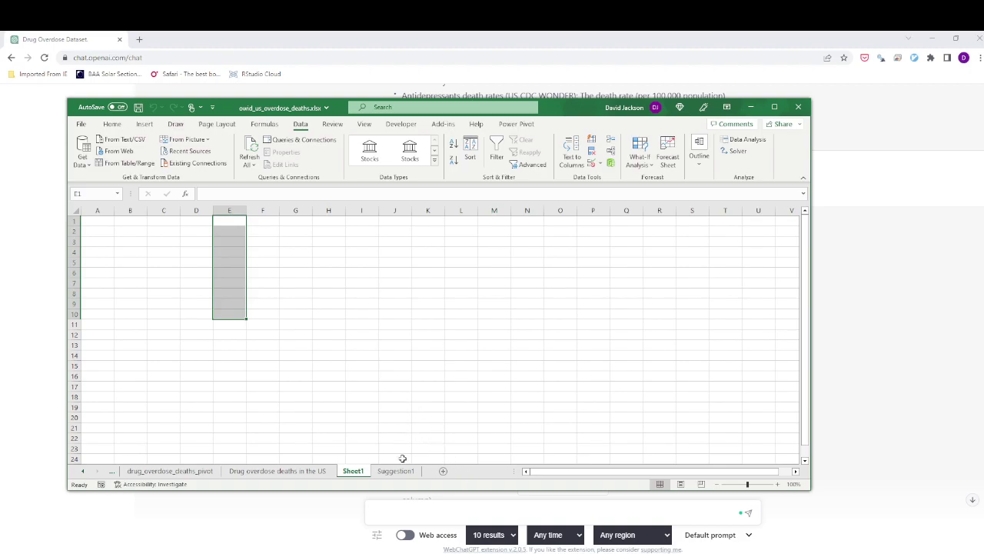
# Step: Save the owid_us_overdose_deaths.xlsx workbook and close the ChatGPT browser window
pyautogui.click(138, 108)
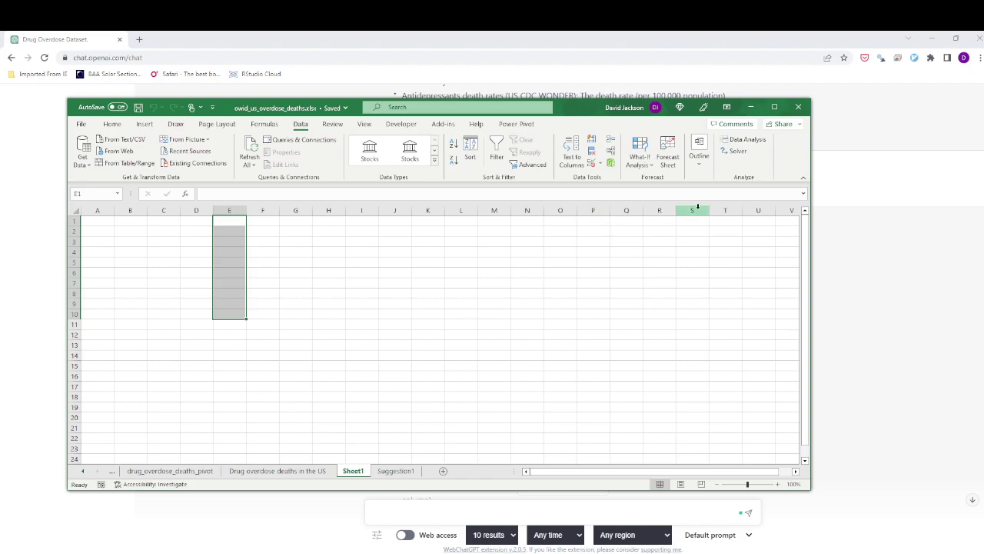
pyautogui.click(973, 41)
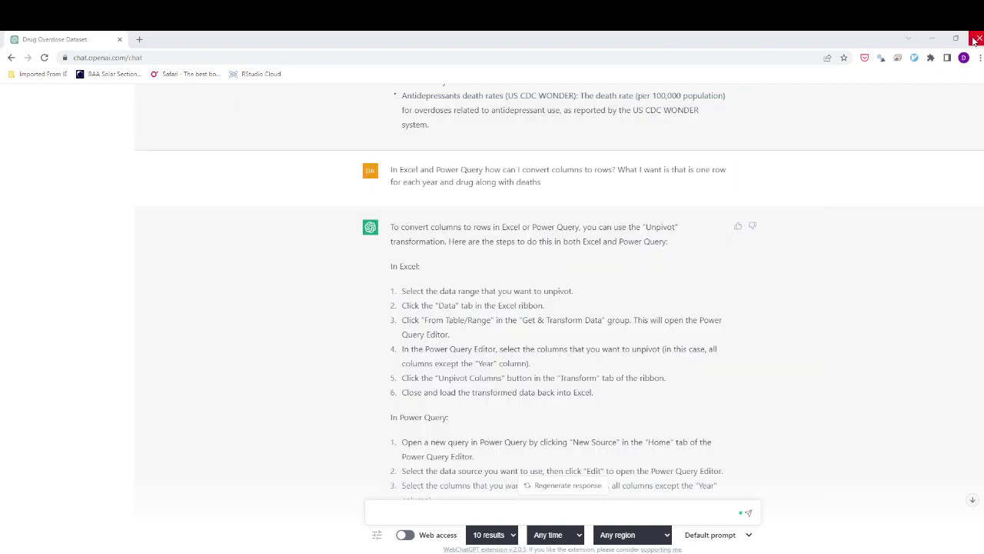
pyautogui.click(975, 39)
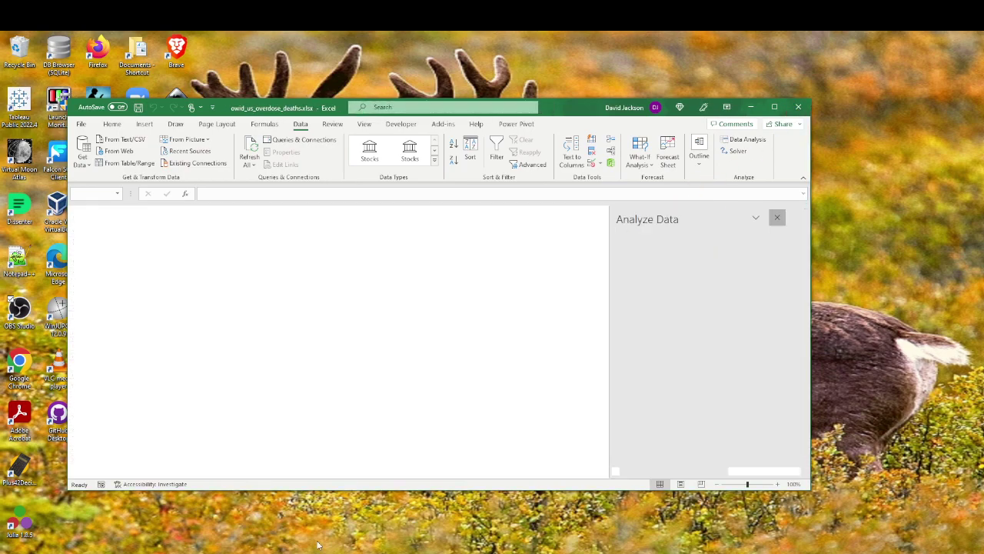
pyautogui.hotkey('alt', 'Tab')
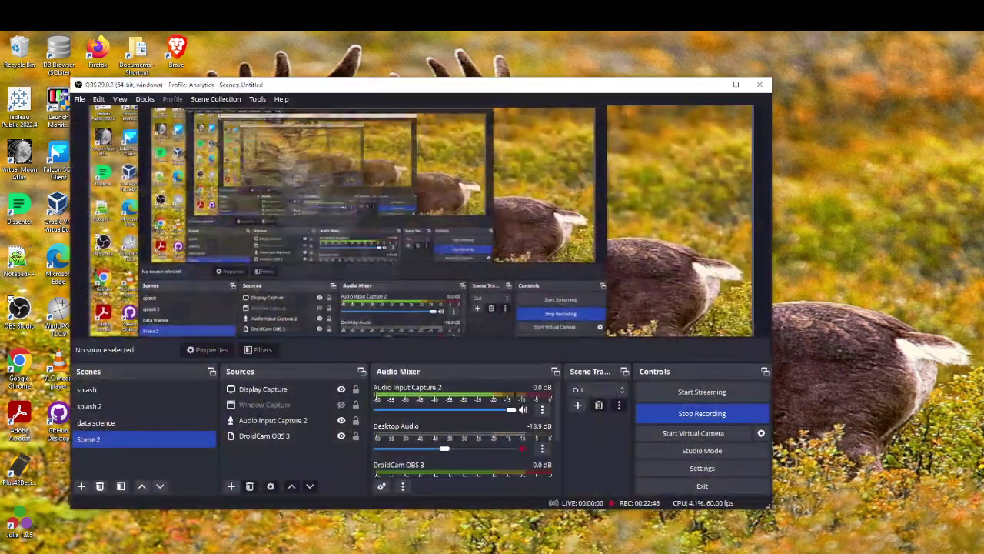